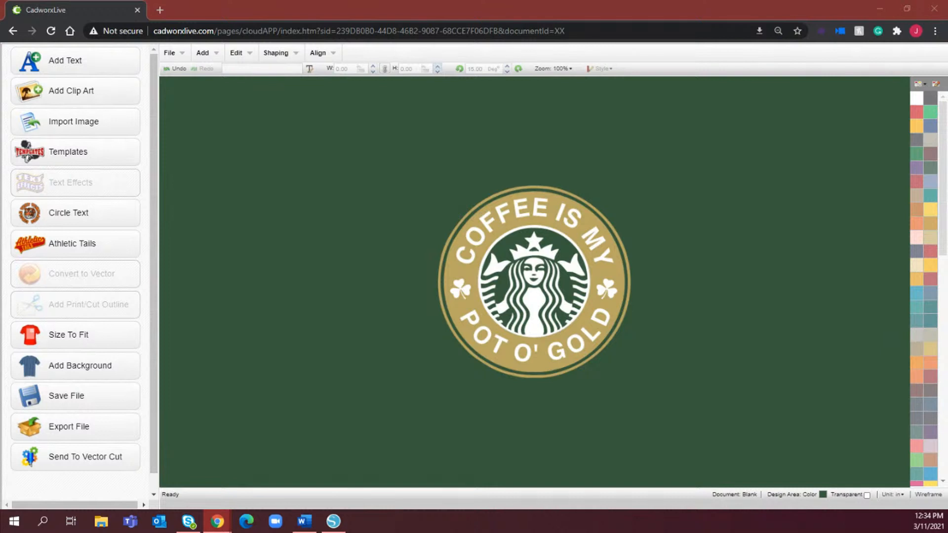
# Step: Shrink the Coffee Is My Pot O' Gold design and move it to the upper-left corner of the design area
pyautogui.moveTo(685, 433); pyautogui.dragTo(346, 138)
pyautogui.moveTo(535, 260); pyautogui.dragTo(268, 161)
pyautogui.moveTo(363, 280); pyautogui.dragTo(294, 233)
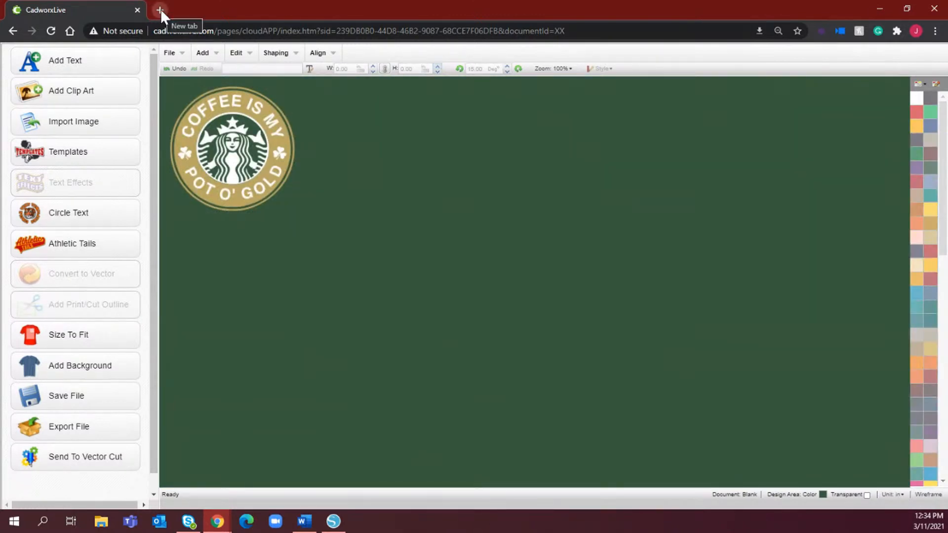
# Step: Open a new browser tab for finding artwork online
pyautogui.click(172, 56)
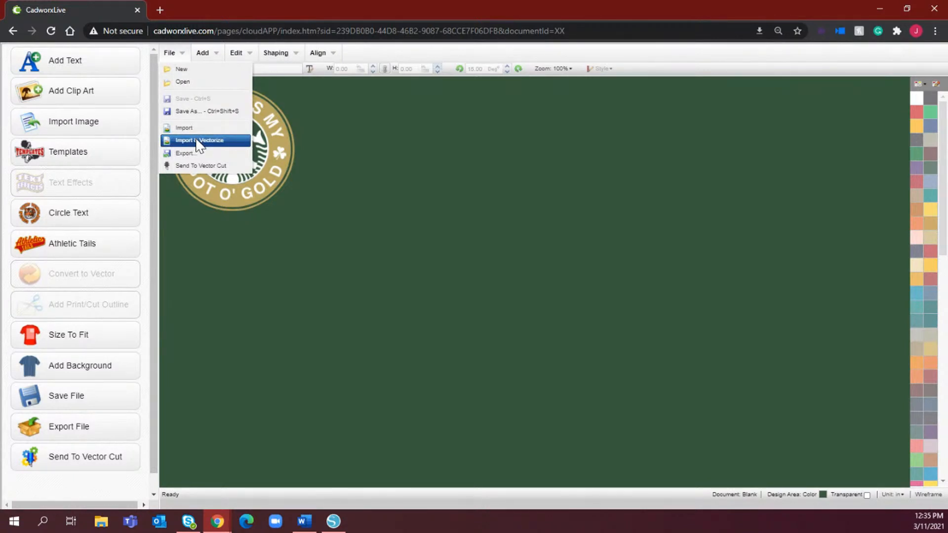
pyautogui.click(160, 15)
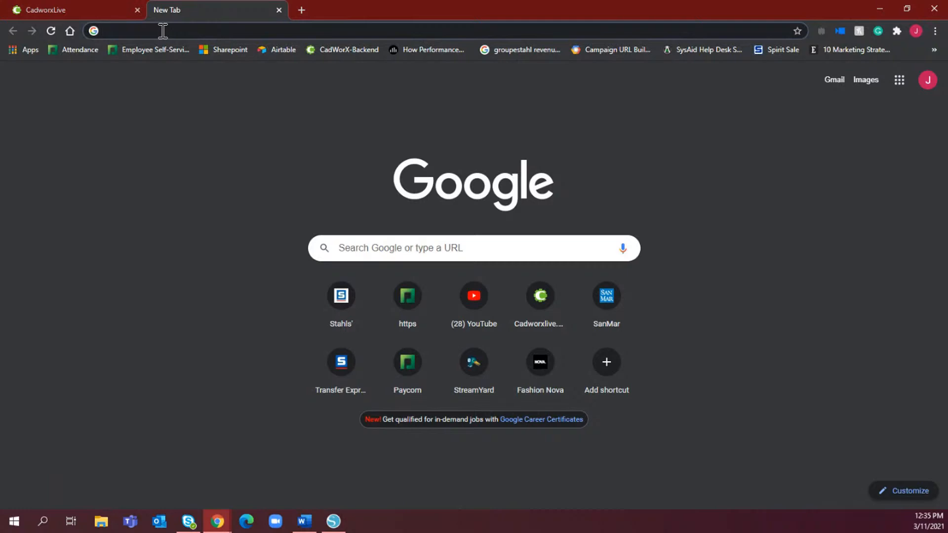
pyautogui.write('google')
pyautogui.press('BackSpace')
pyautogui.press('BackSpace')
pyautogui.press('BackSpace')
pyautogui.press('BackSpace')
pyautogui.press('BackSpace')
pyautogui.press('BackSpace')
# Step: Search Google Images for "shamrock svg" and preview the outlined Lucky Shamrock SVG image
pyautogui.click(370, 245)
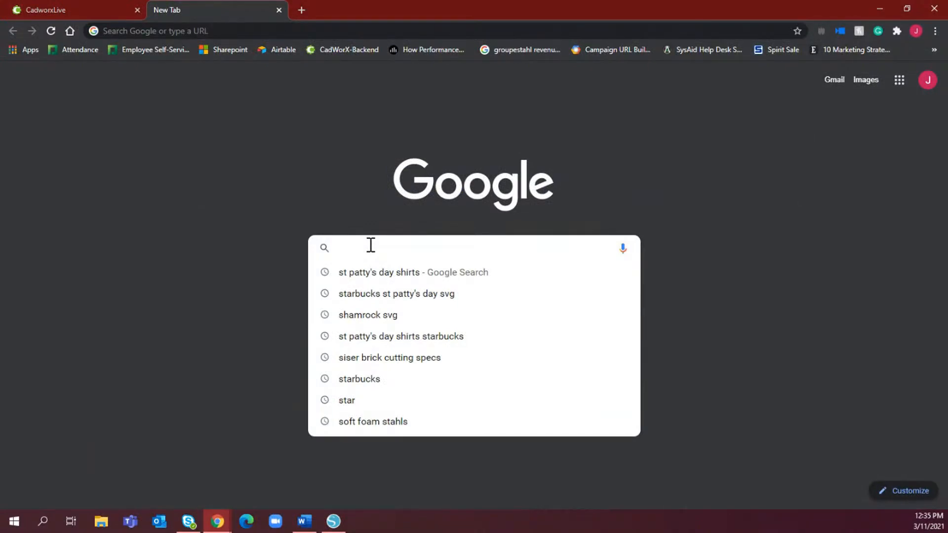
pyautogui.write('s')
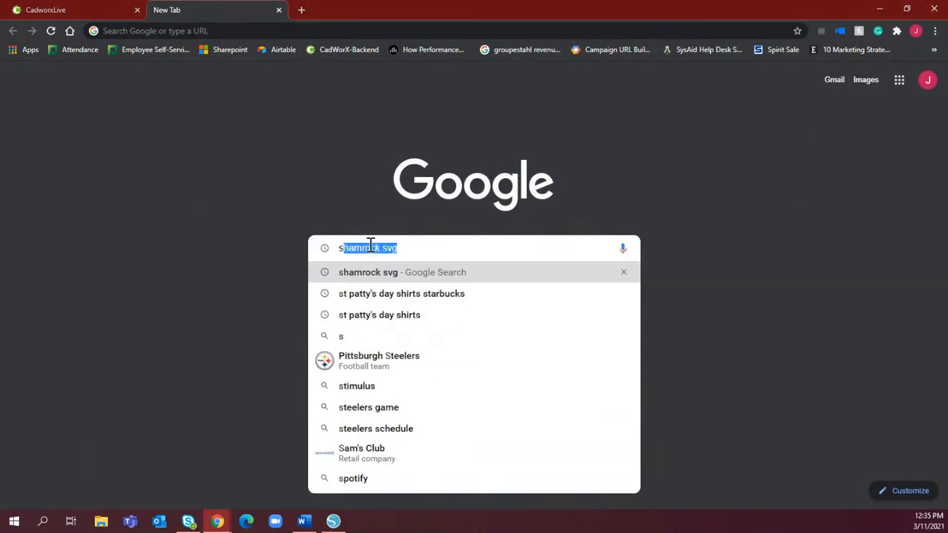
pyautogui.press('Return')
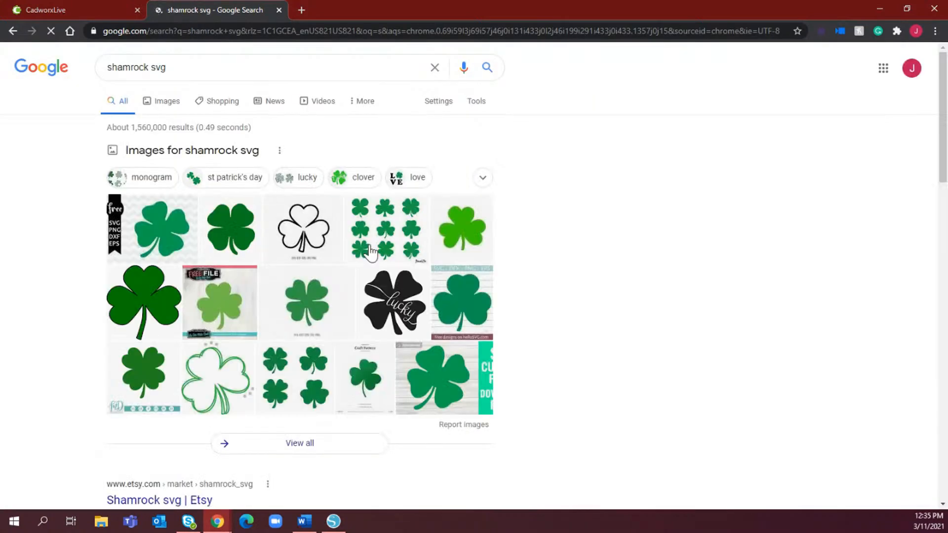
pyautogui.click(164, 108)
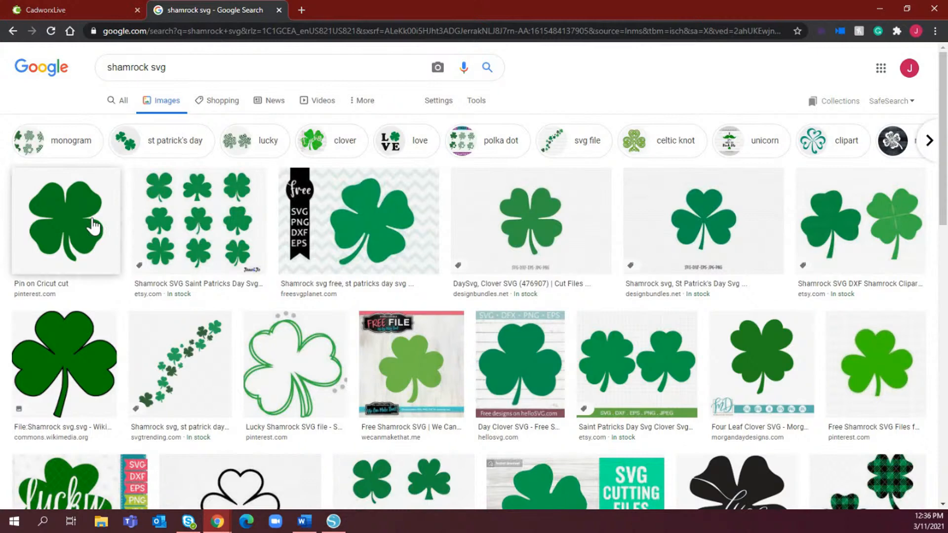
pyautogui.click(271, 401)
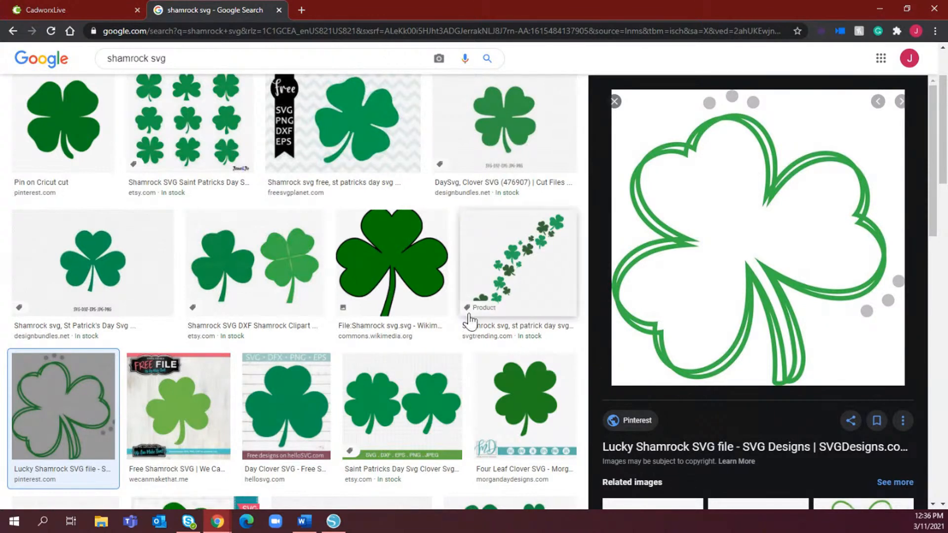
# Step: Filter the shamrock image results to Large size and preview the solid green four-leaf clover
pyautogui.scroll(2, 469, 321)
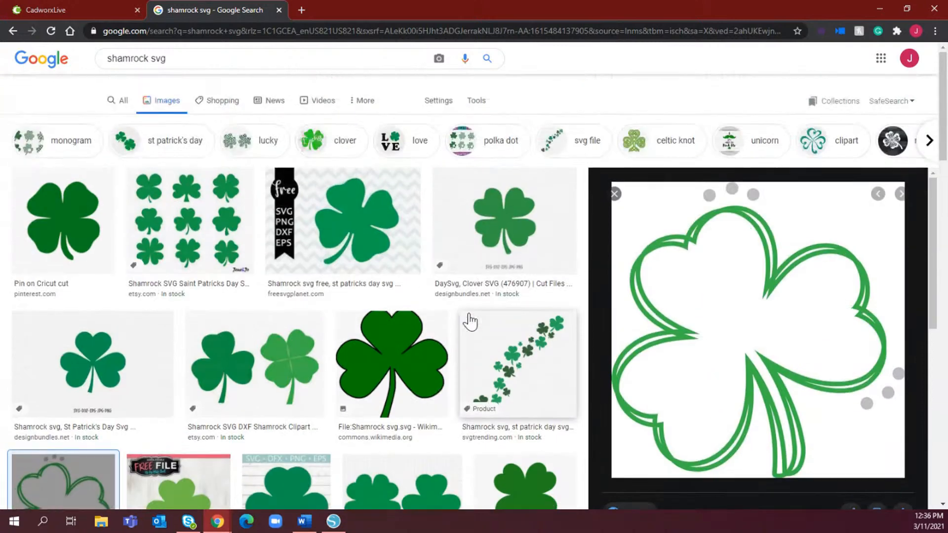
pyautogui.click(481, 108)
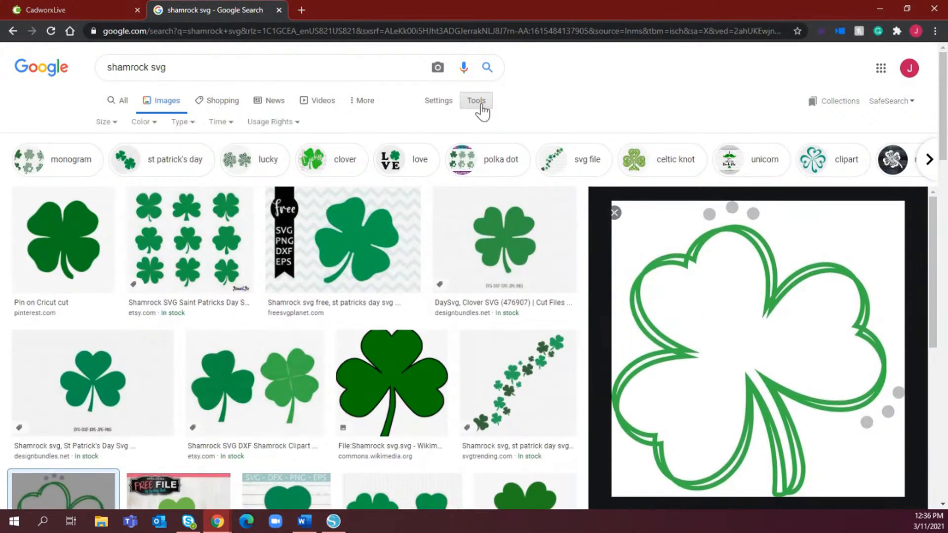
pyautogui.click(102, 125)
pyautogui.click(105, 164)
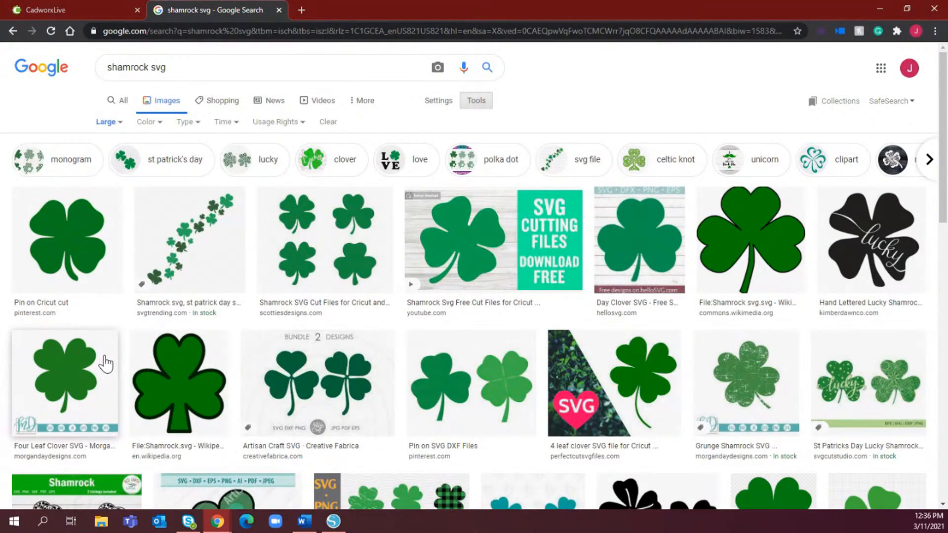
pyautogui.click(86, 257)
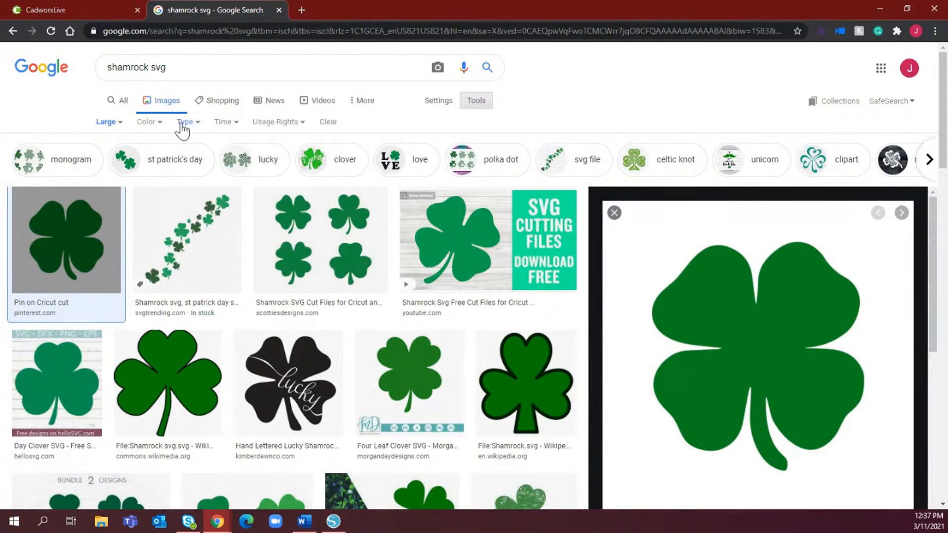
# Step: Return to CadworxLive and import the Starbucks logo from the recent images for vectorizing, with white as its background color
pyautogui.click(100, 9)
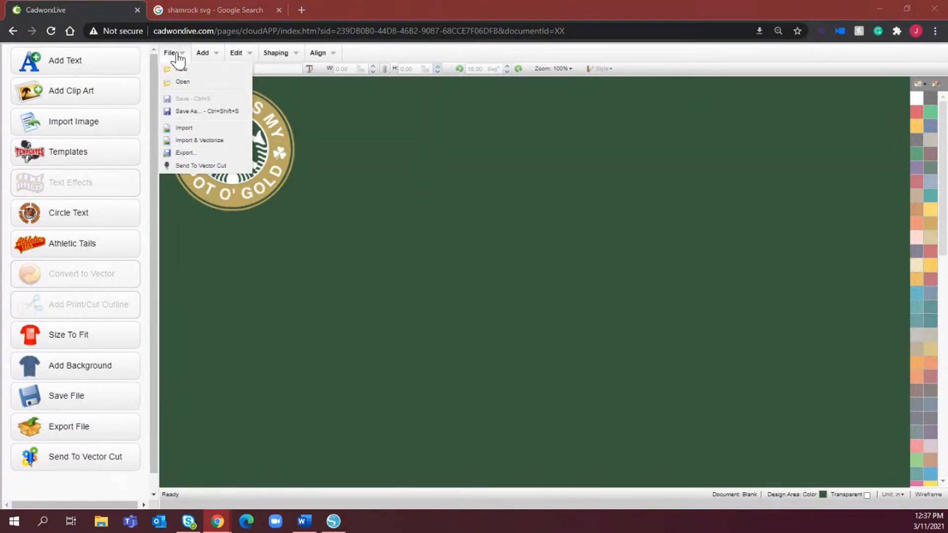
pyautogui.click(198, 140)
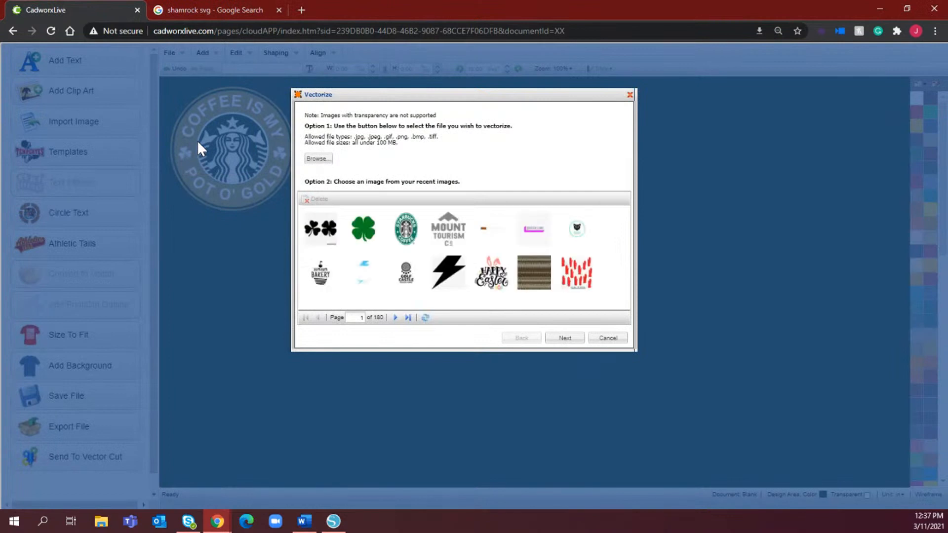
pyautogui.doubleClick(405, 231)
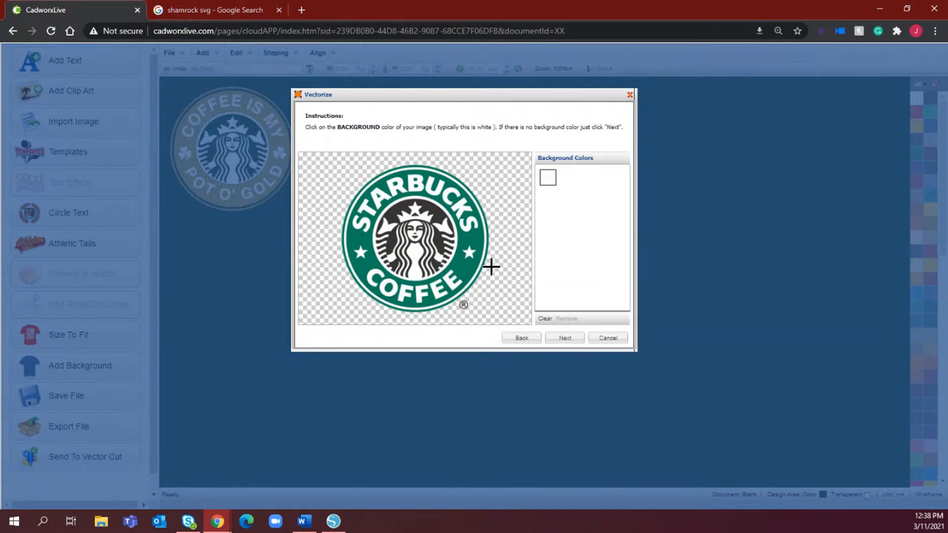
pyautogui.click(565, 339)
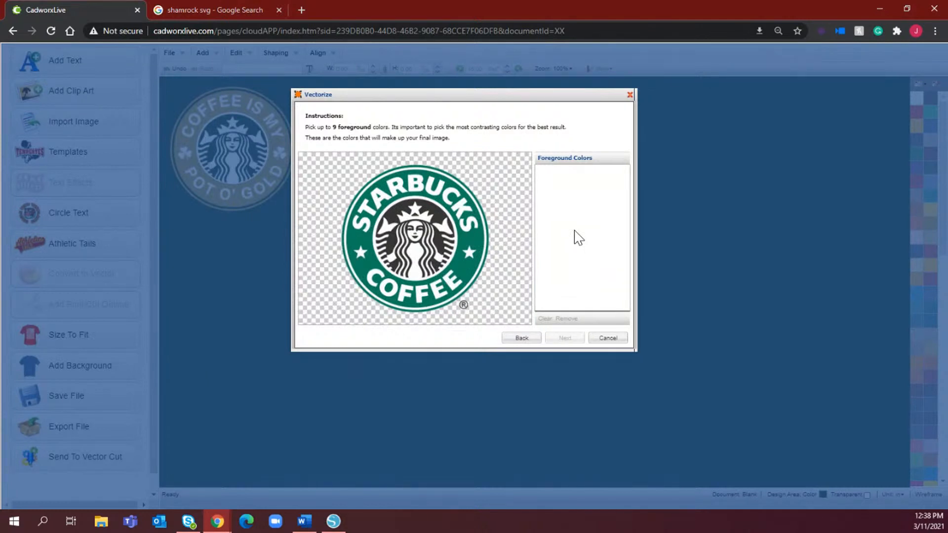
# Step: Vectorize the Starbucks logo with black and green as the foreground colors and set its width to 10 inches
pyautogui.click(440, 220)
pyautogui.click(472, 233)
pyautogui.click(566, 339)
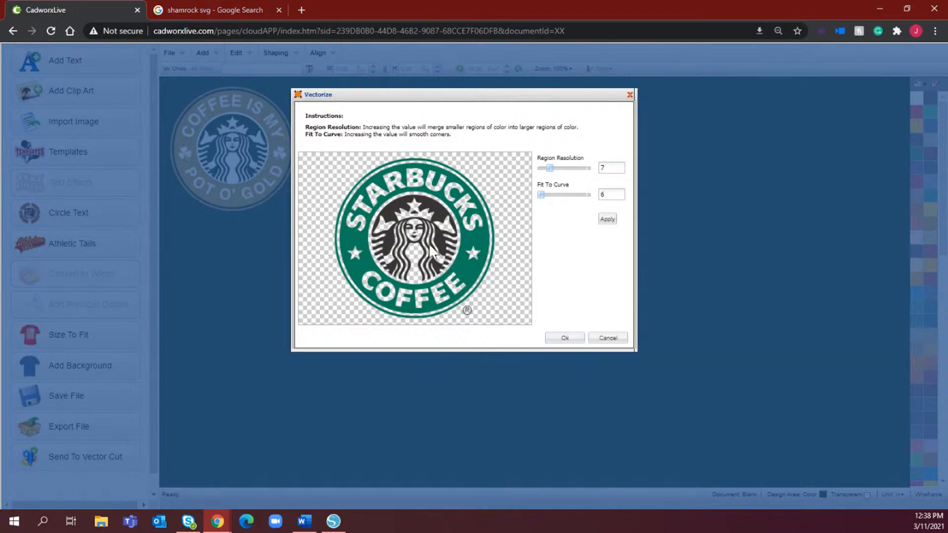
pyautogui.click(566, 340)
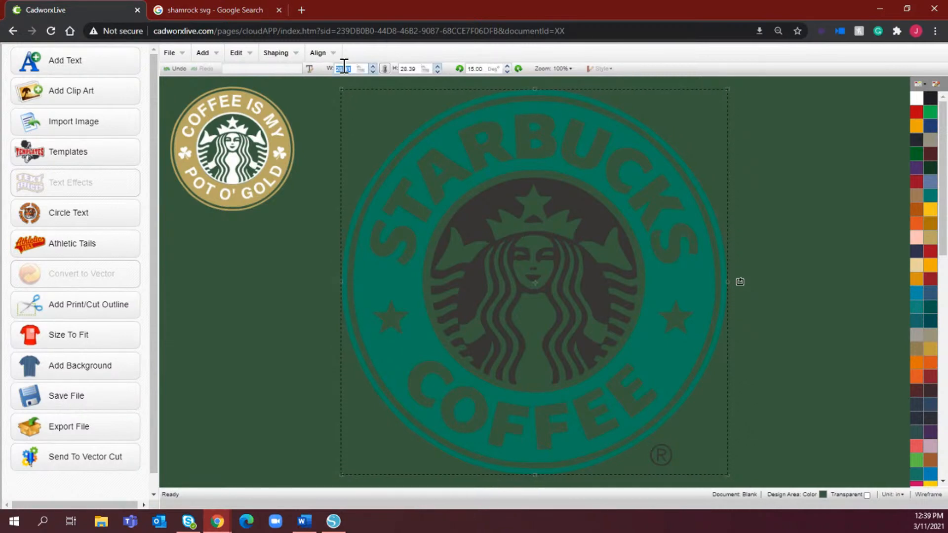
pyautogui.press('Return')
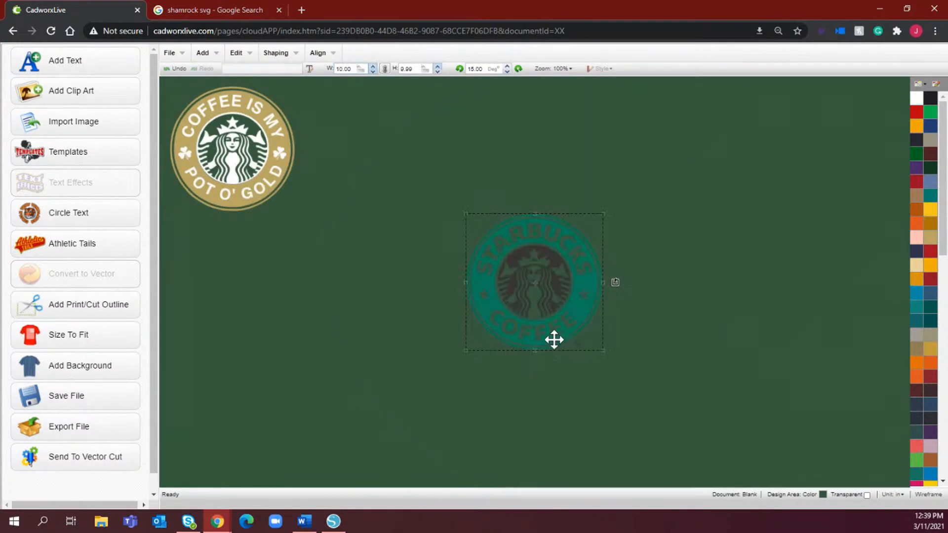
# Step: Change the design area color to white
pyautogui.click(822, 495)
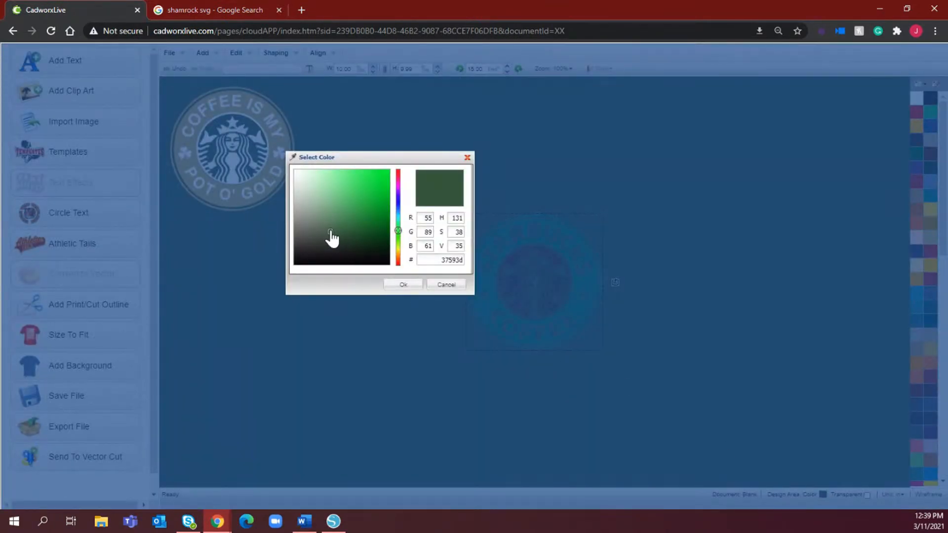
pyautogui.moveTo(329, 233); pyautogui.dragTo(260, 140)
pyautogui.click(405, 287)
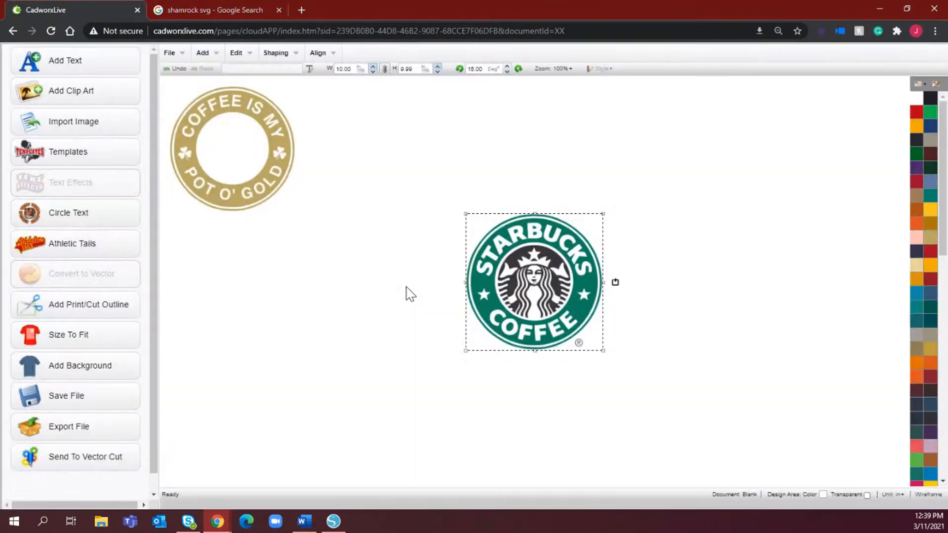
pyautogui.click(651, 325)
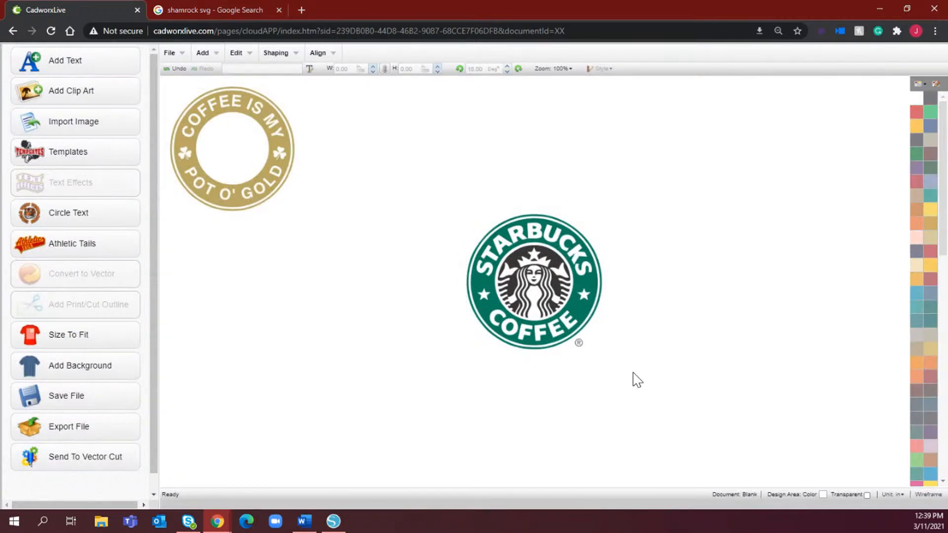
# Step: Examine the outlines of both logos in wireframe view and return to the filled view
pyautogui.click(554, 285)
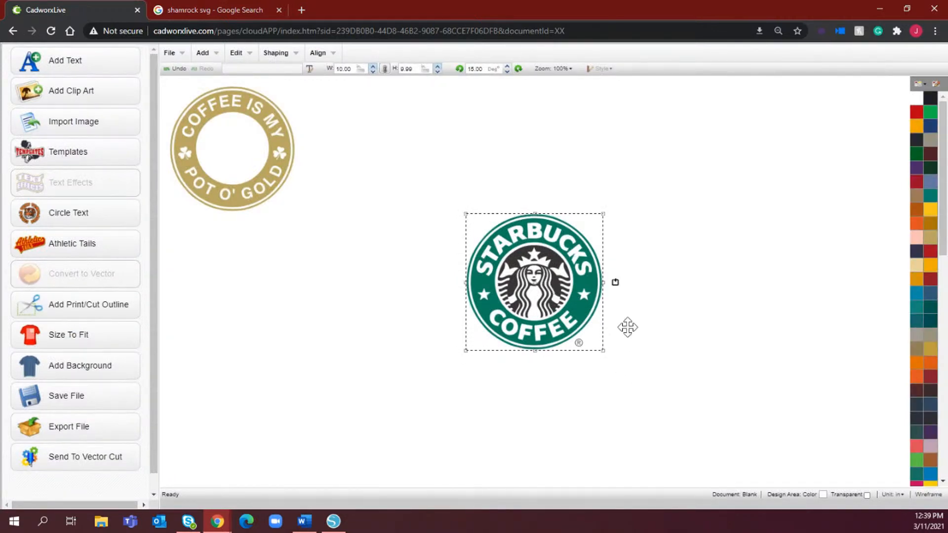
pyautogui.click(929, 495)
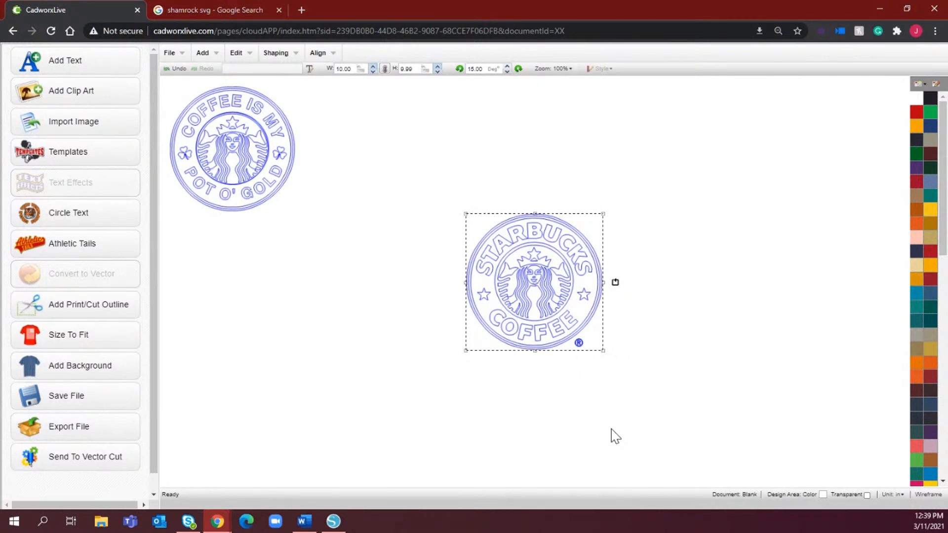
pyautogui.click(935, 496)
pyautogui.click(720, 386)
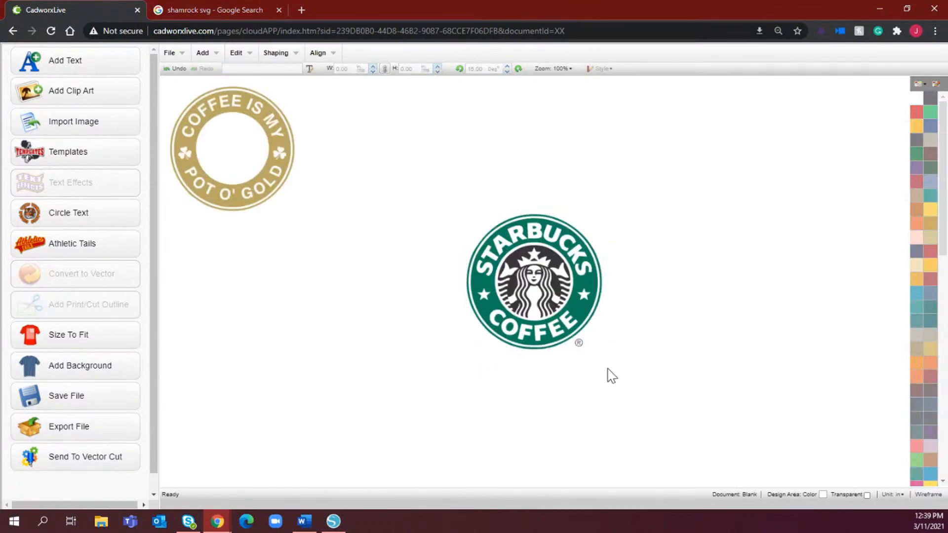
# Step: Break the Starbucks logo apart by regions and delete the registered trademark symbol beside it
pyautogui.click(564, 324)
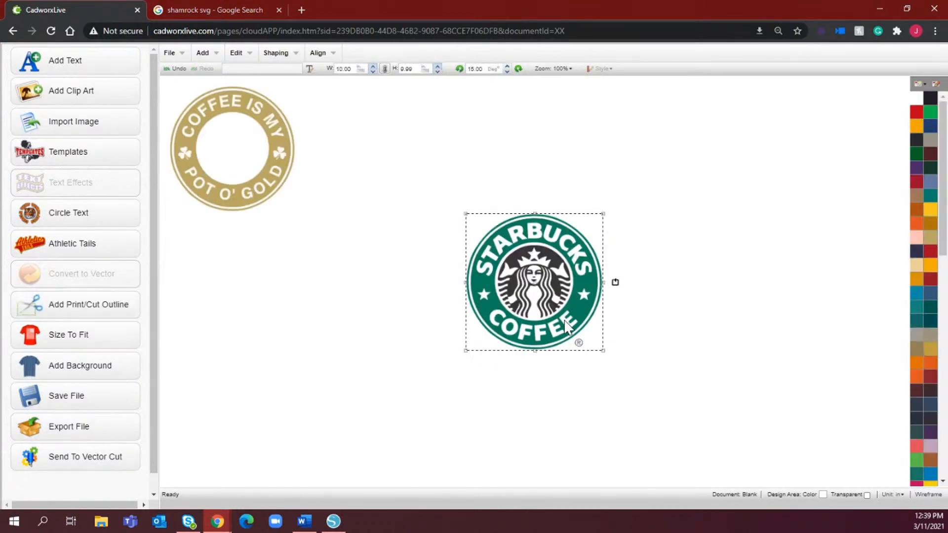
pyautogui.click(276, 53)
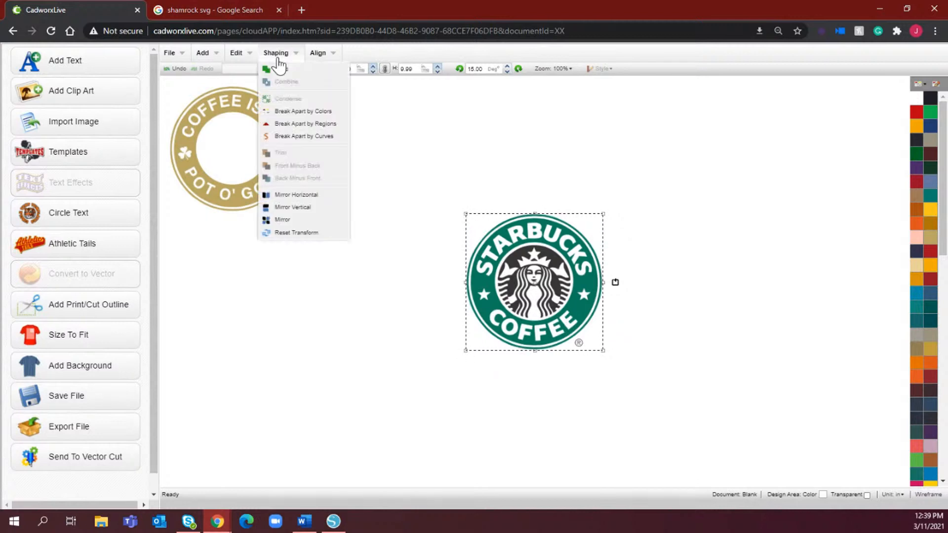
pyautogui.click(319, 125)
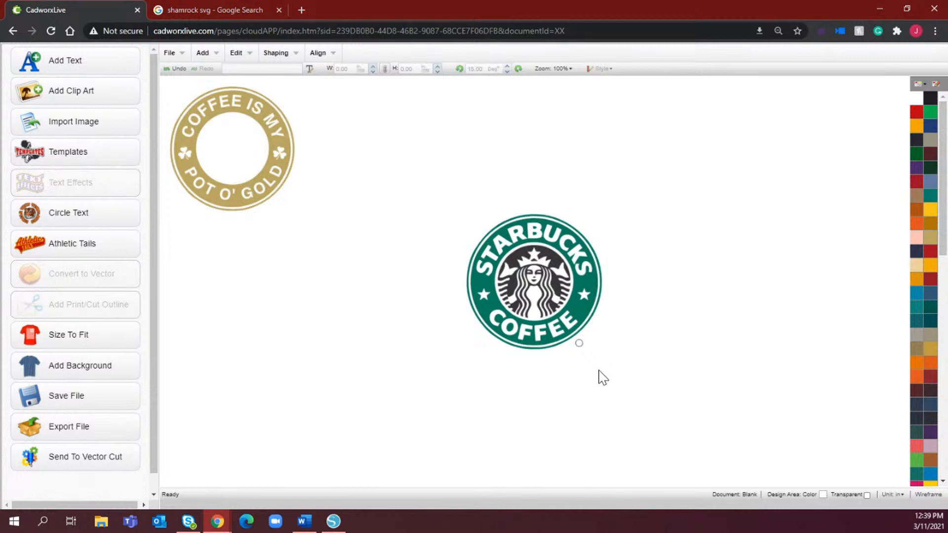
pyautogui.moveTo(614, 380); pyautogui.dragTo(563, 330)
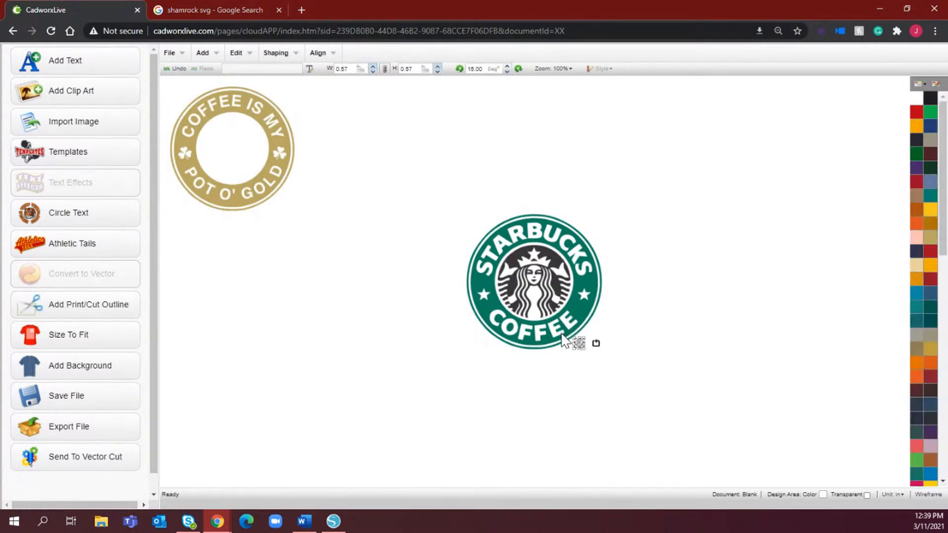
pyautogui.press('Delete')
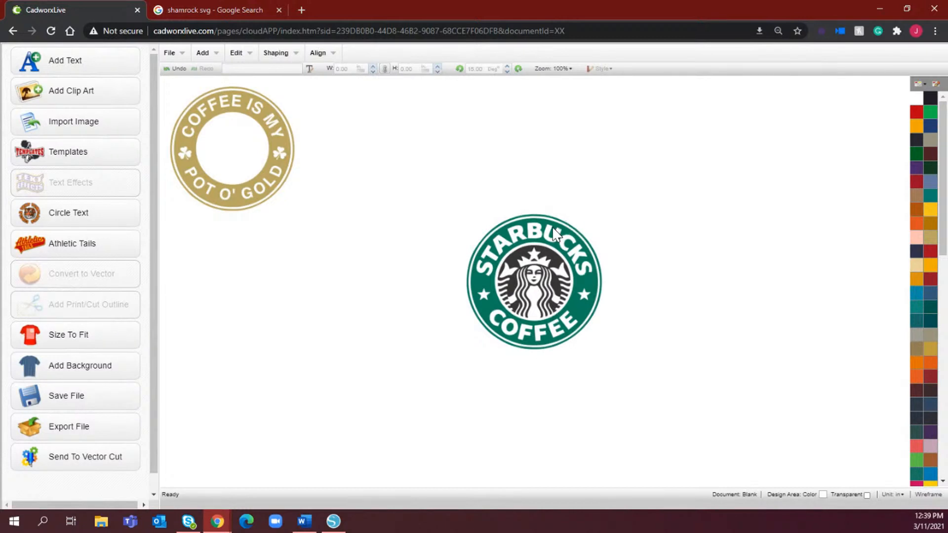
# Step: Select all the separated pieces of the Starbucks logo and condense them into one object
pyautogui.click(555, 238)
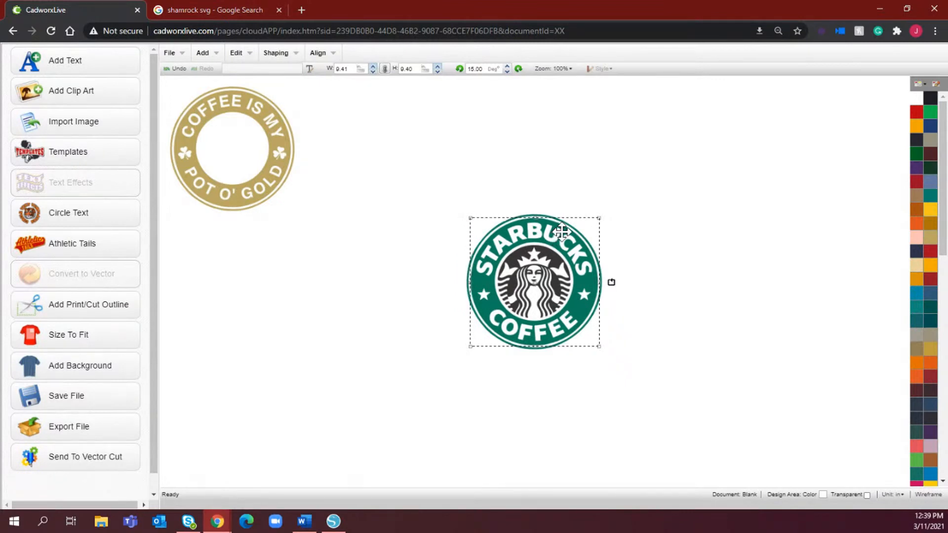
pyautogui.moveTo(641, 434); pyautogui.dragTo(405, 167)
pyautogui.click(293, 56)
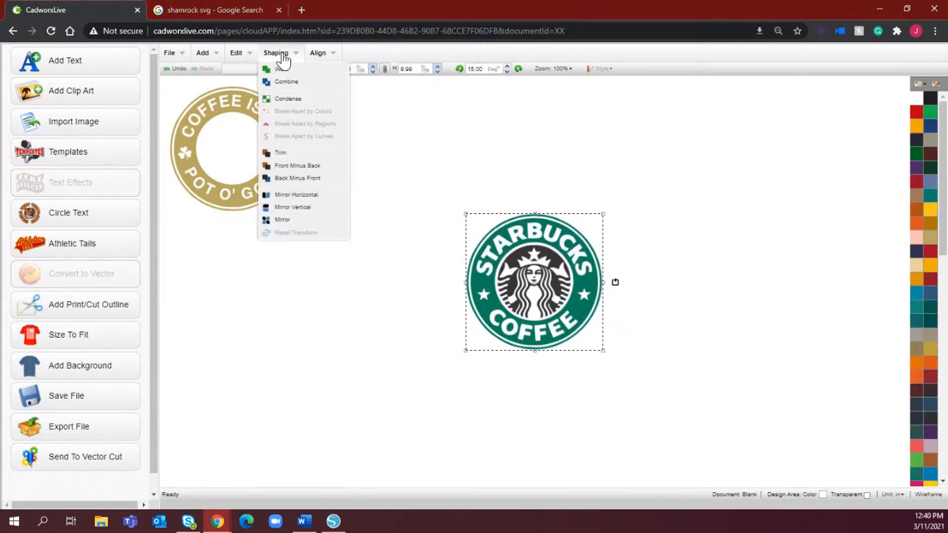
pyautogui.click(302, 99)
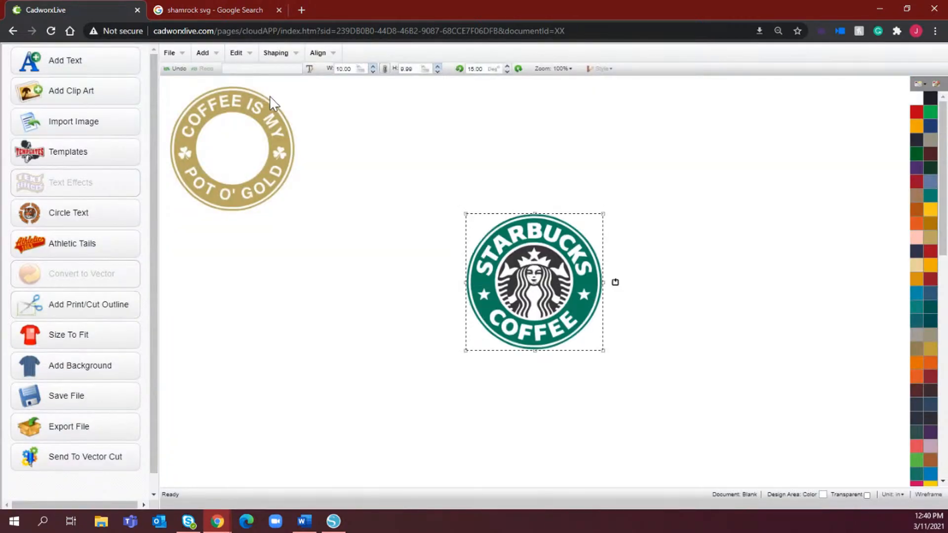
# Step: Break the condensed Starbucks logo apart by colors and select its green part
pyautogui.click(278, 55)
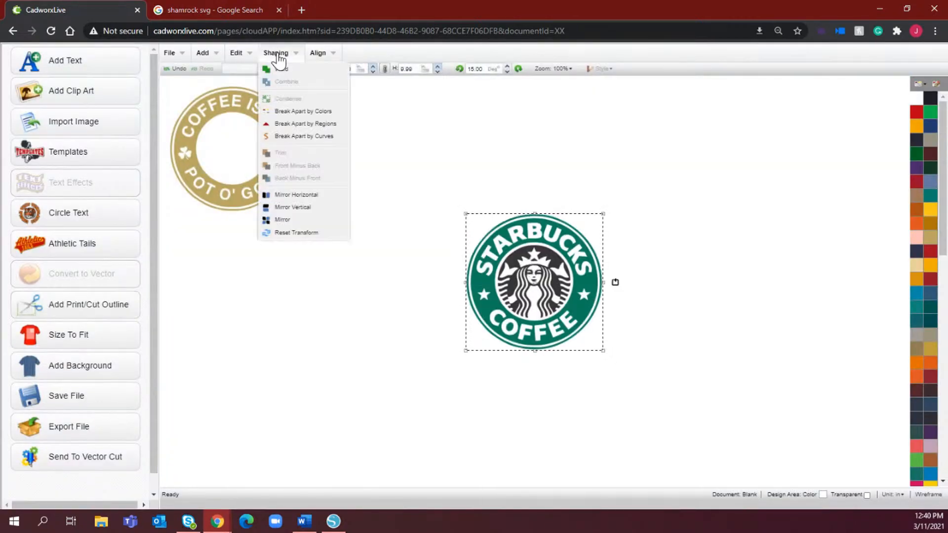
pyautogui.click(316, 111)
pyautogui.click(545, 237)
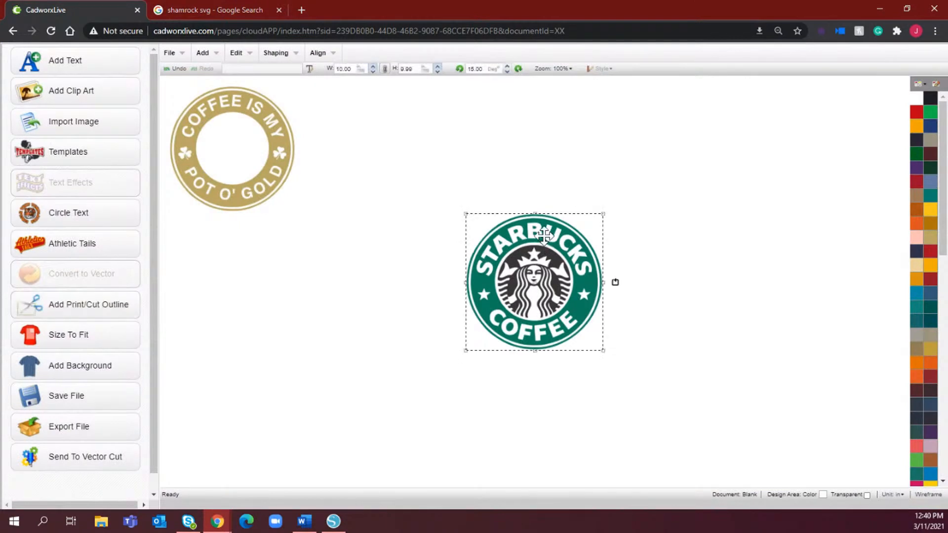
# Step: Place a copy of the logo's green part beside the original and break the copy apart by curves
pyautogui.click(641, 249)
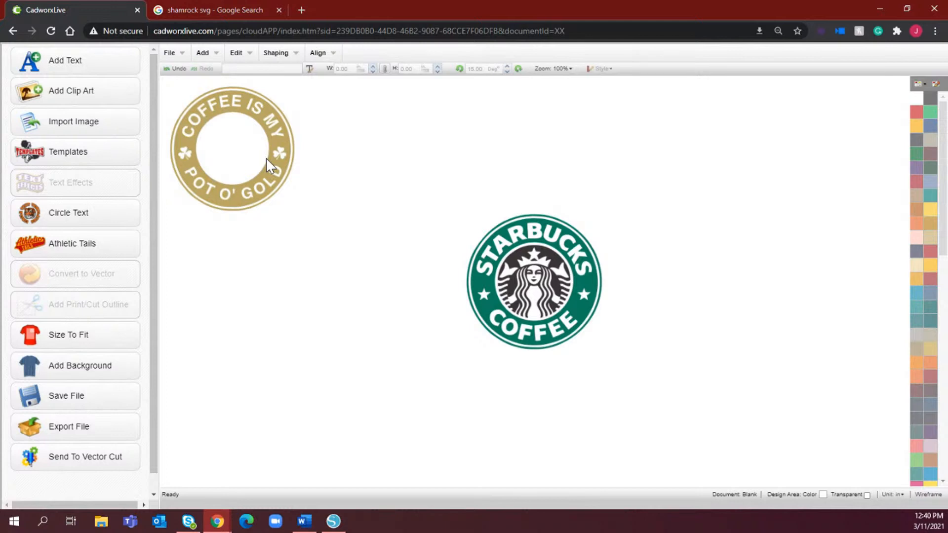
pyautogui.click(519, 236)
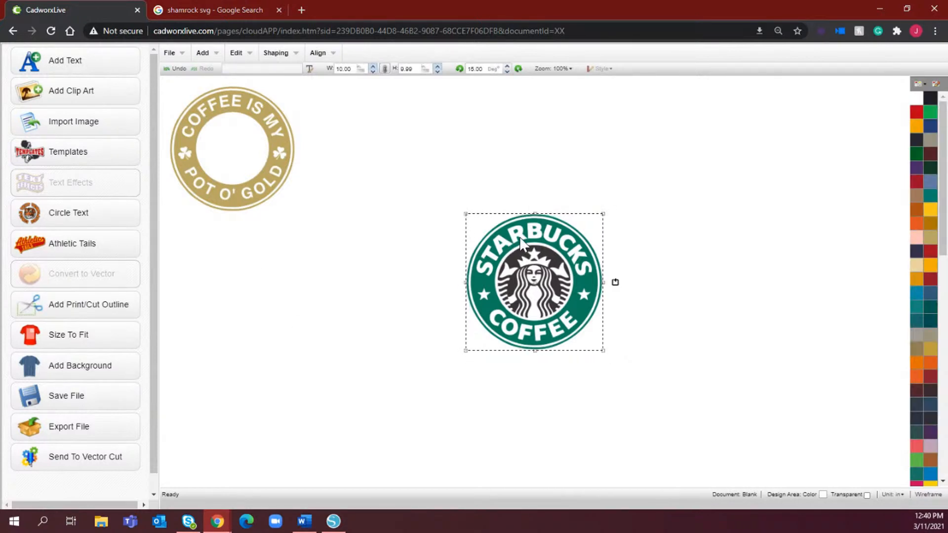
pyautogui.moveTo(519, 236); pyautogui.dragTo(704, 267)
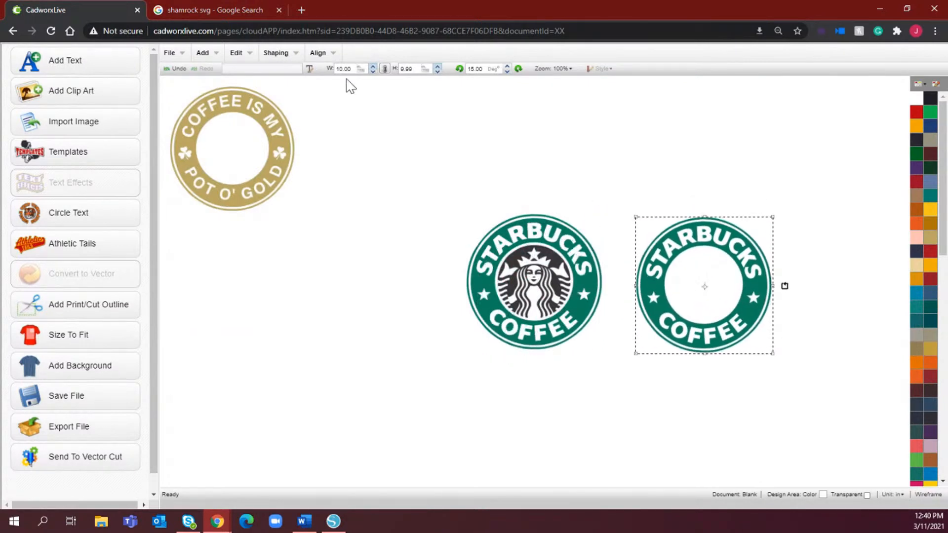
pyautogui.click(276, 54)
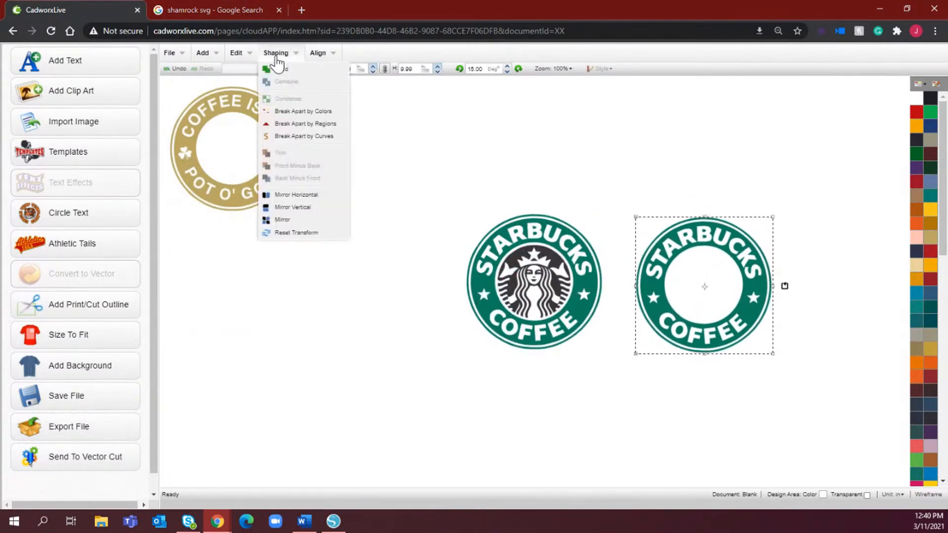
pyautogui.click(330, 136)
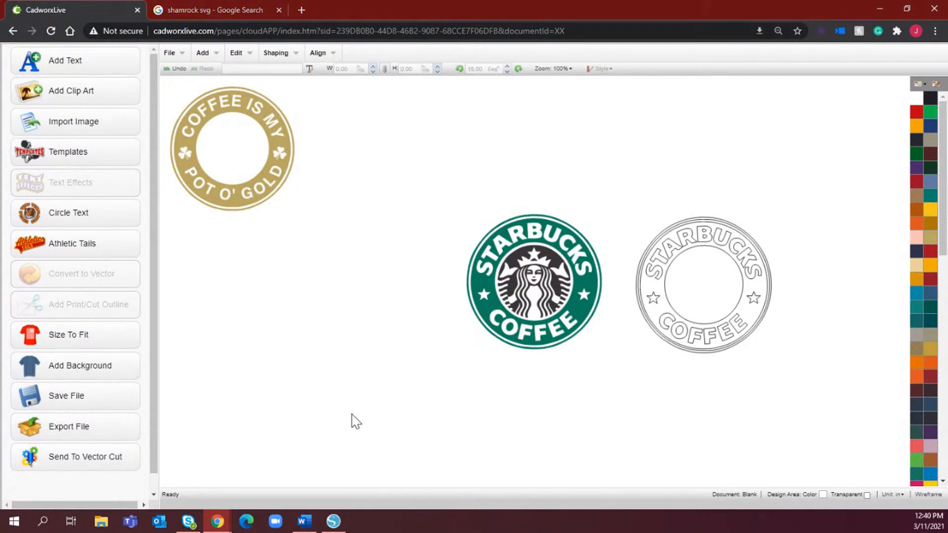
# Step: Delete the innermost circle from the outlined copy of the Starbucks ring
pyautogui.click(701, 236)
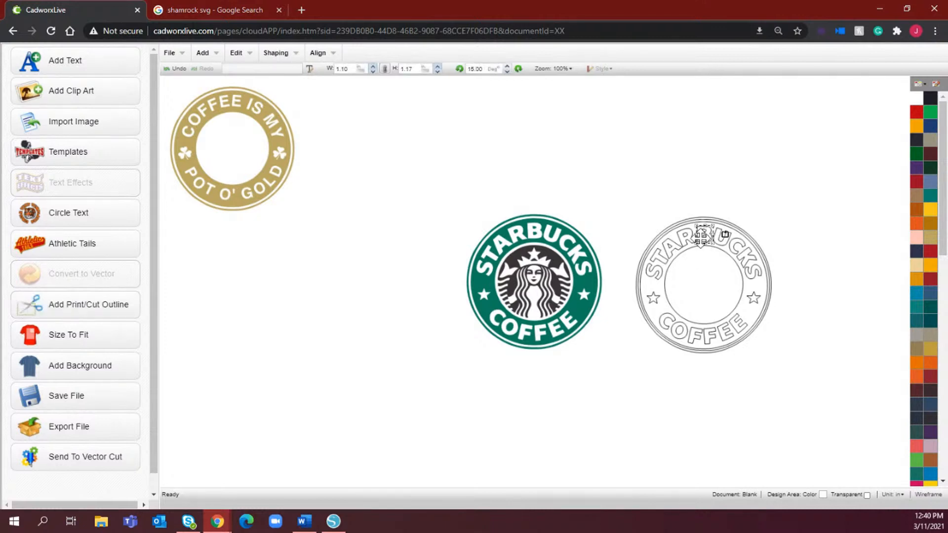
pyautogui.click(690, 236)
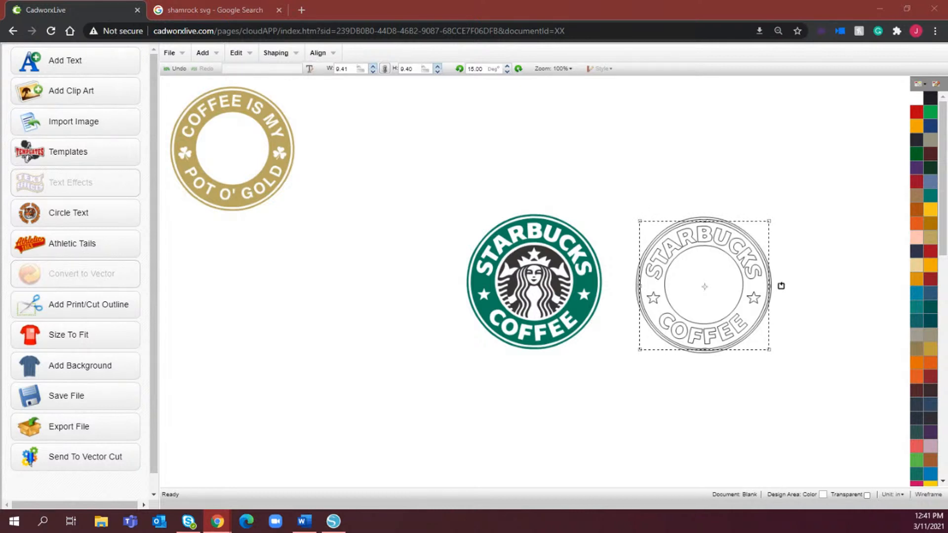
pyautogui.click(740, 205)
pyautogui.click(710, 295)
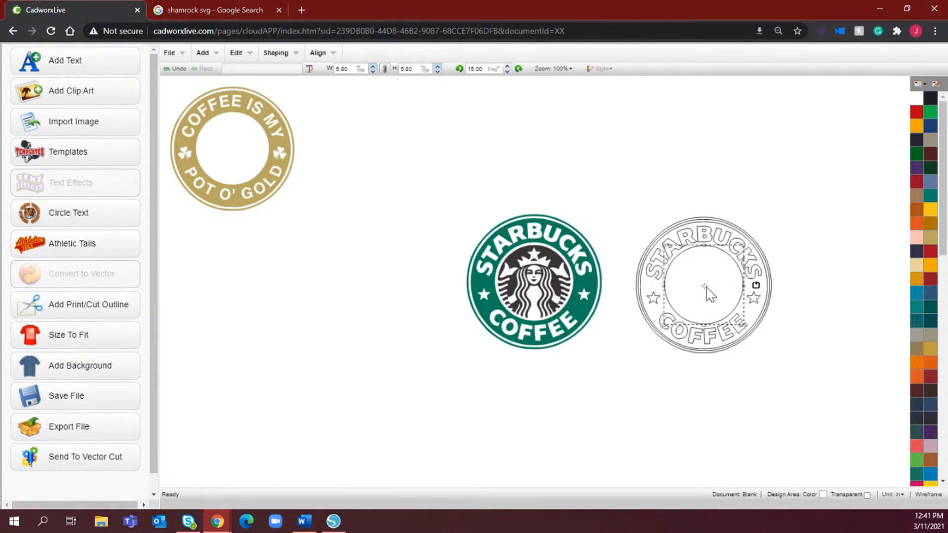
pyautogui.press('Delete')
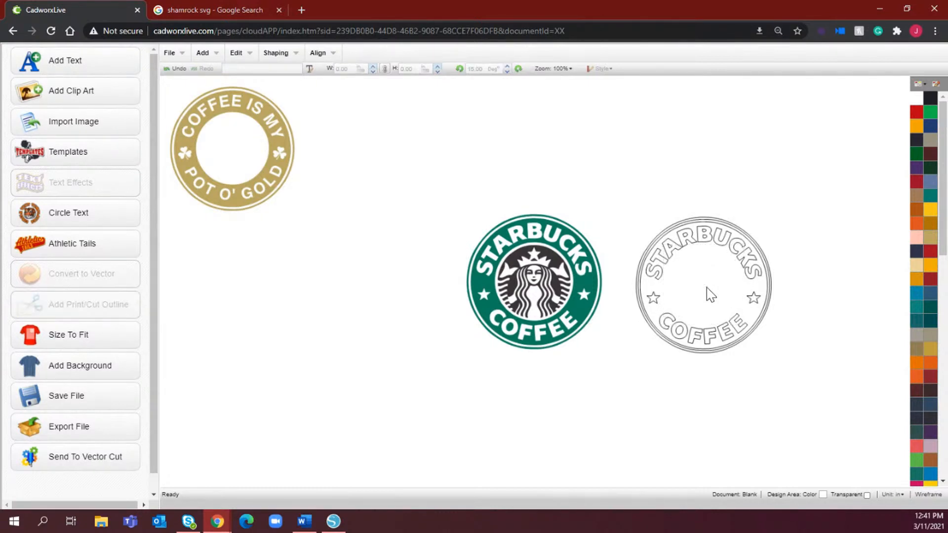
# Step: Delete the outer circles around the outlined STARBUCKS COFFEE lettering and stars
pyautogui.click(692, 224)
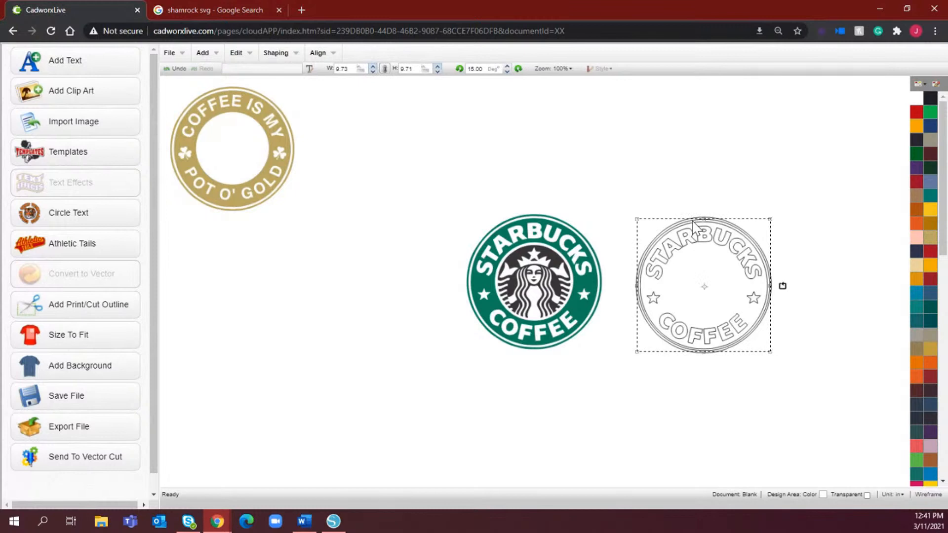
pyautogui.press('Delete')
pyautogui.click(692, 225)
pyautogui.press('Delete')
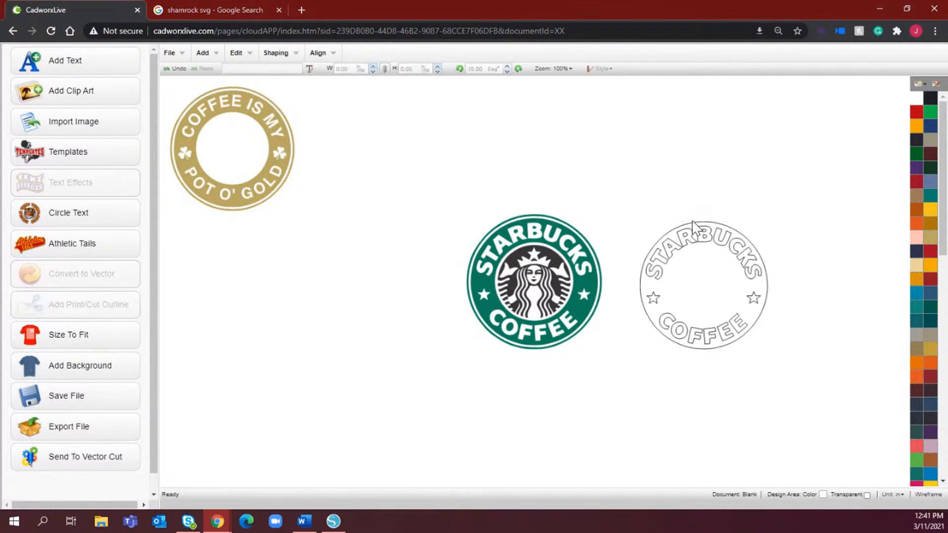
pyautogui.click(694, 226)
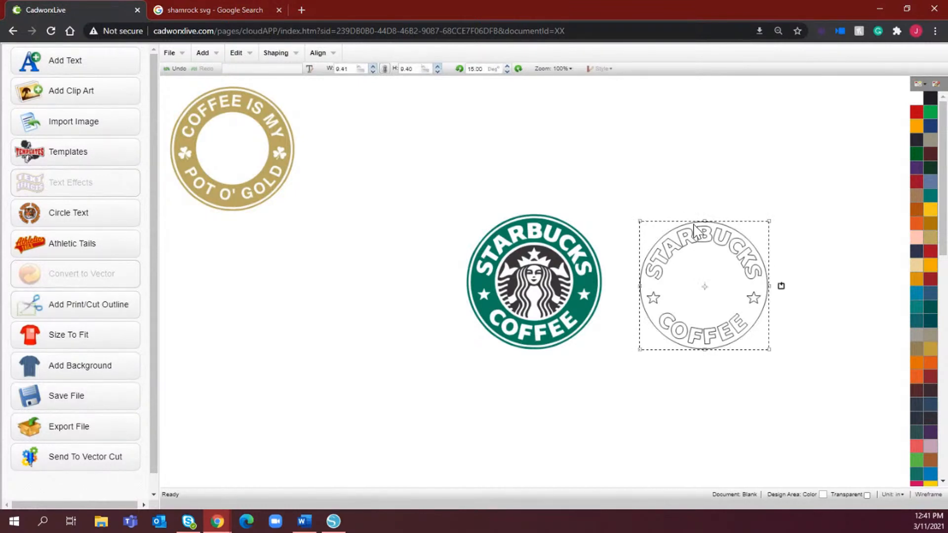
pyautogui.press('Delete')
# Step: Select all the remaining letter and star outlines and condense them into one object
pyautogui.moveTo(783, 377); pyautogui.dragTo(604, 201)
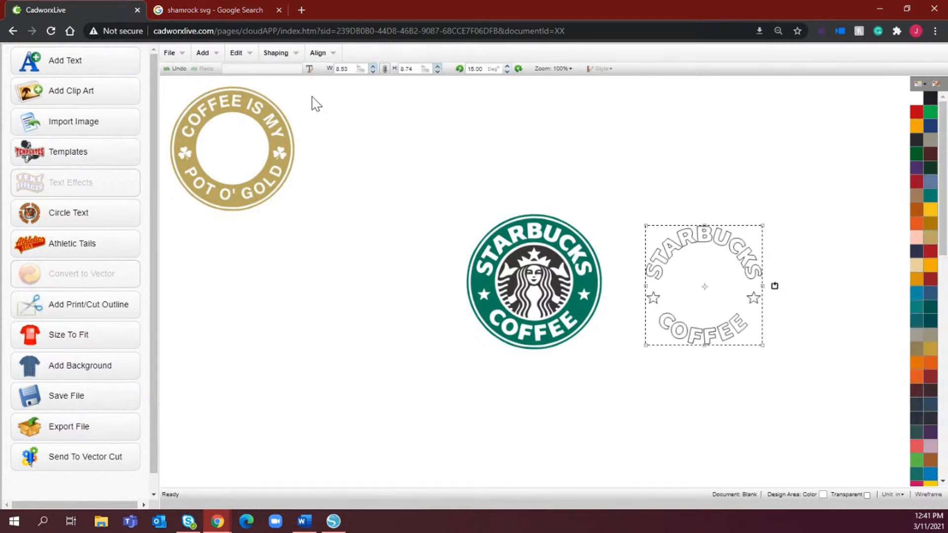
pyautogui.click(279, 54)
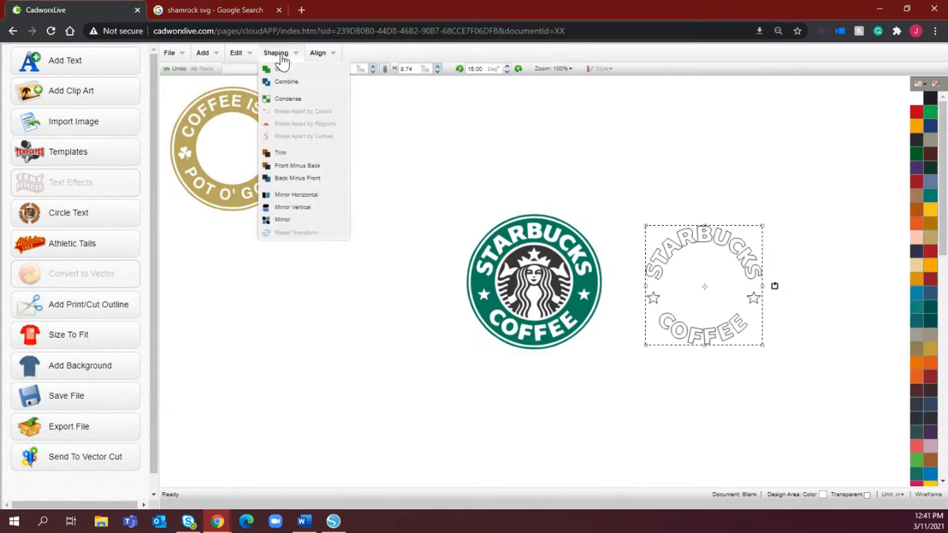
pyautogui.click(302, 99)
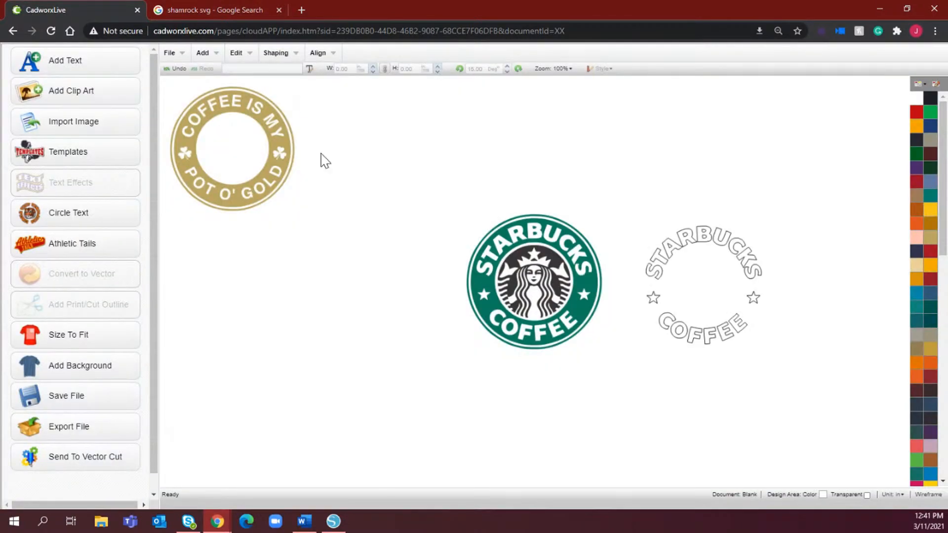
# Step: Apply the Small Contour effect to the condensed lettering and stars
pyautogui.doubleClick(741, 267)
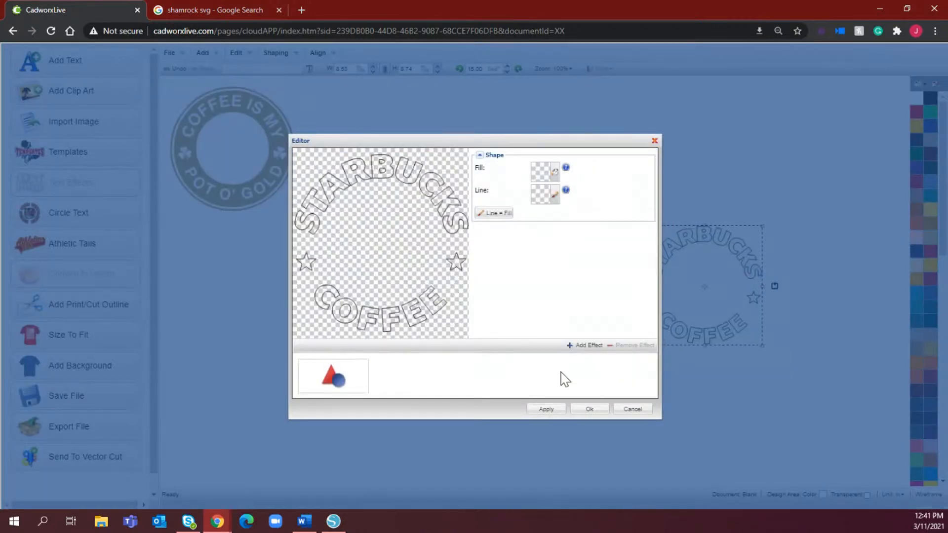
pyautogui.click(589, 347)
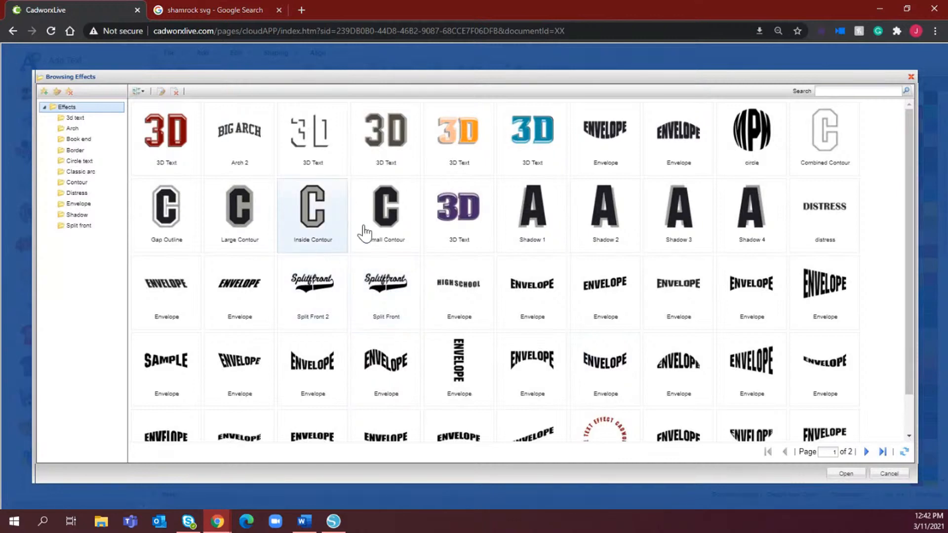
pyautogui.doubleClick(393, 222)
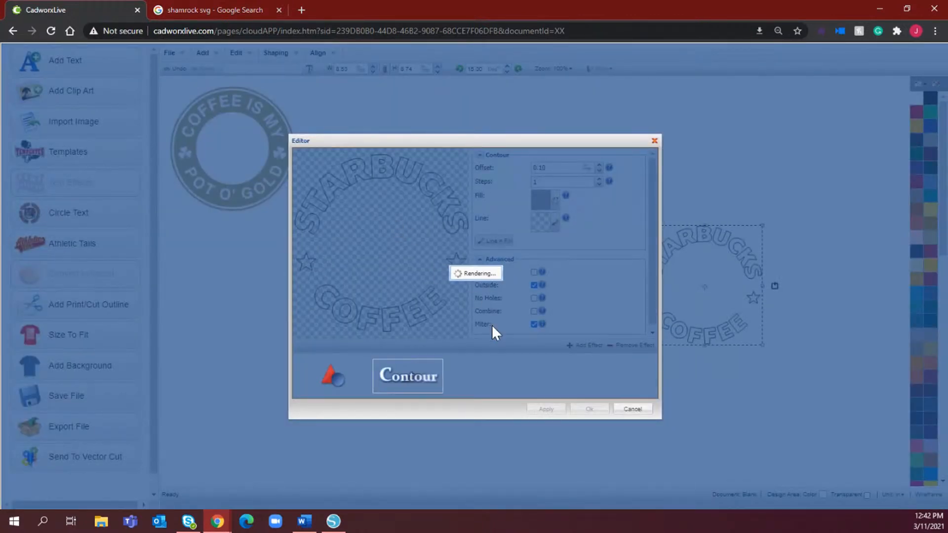
pyautogui.click(590, 409)
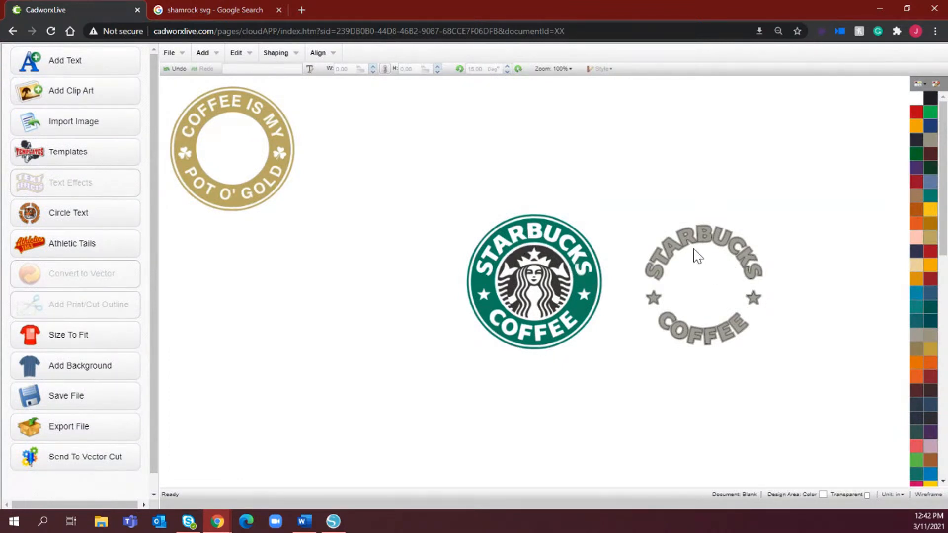
# Step: Move the contoured lettering and stars exactly over the matching ones in the Starbucks logo
pyautogui.click(731, 246)
pyautogui.moveTo(730, 247); pyautogui.dragTo(560, 243)
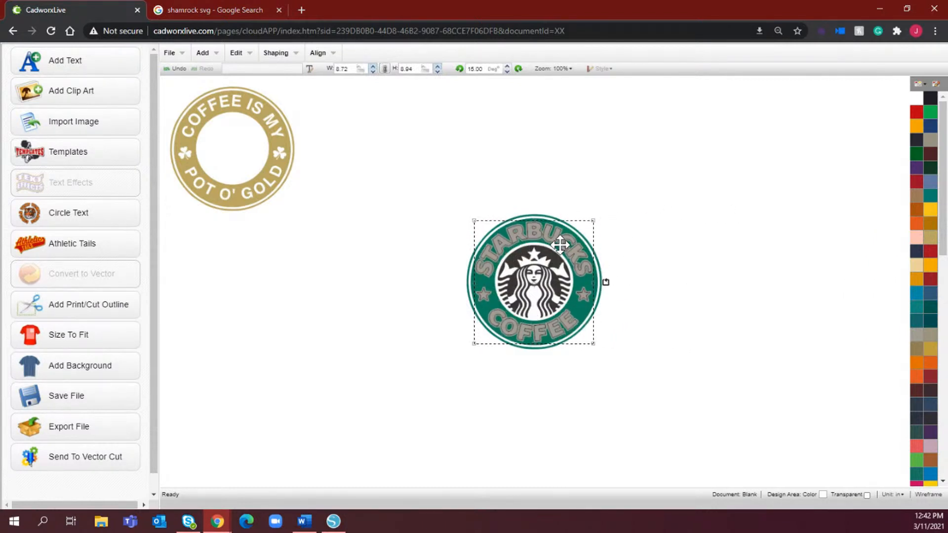
pyautogui.click(562, 69)
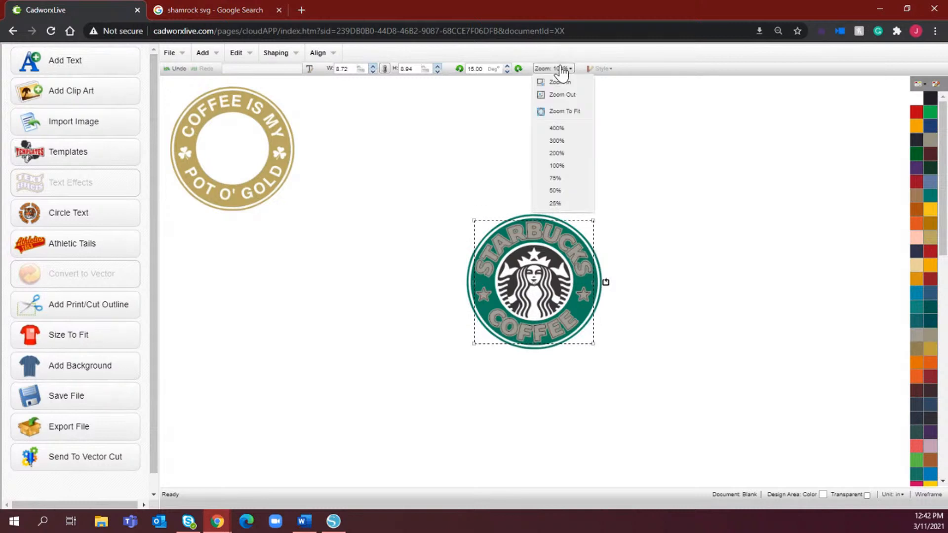
pyautogui.click(567, 154)
pyautogui.click(785, 198)
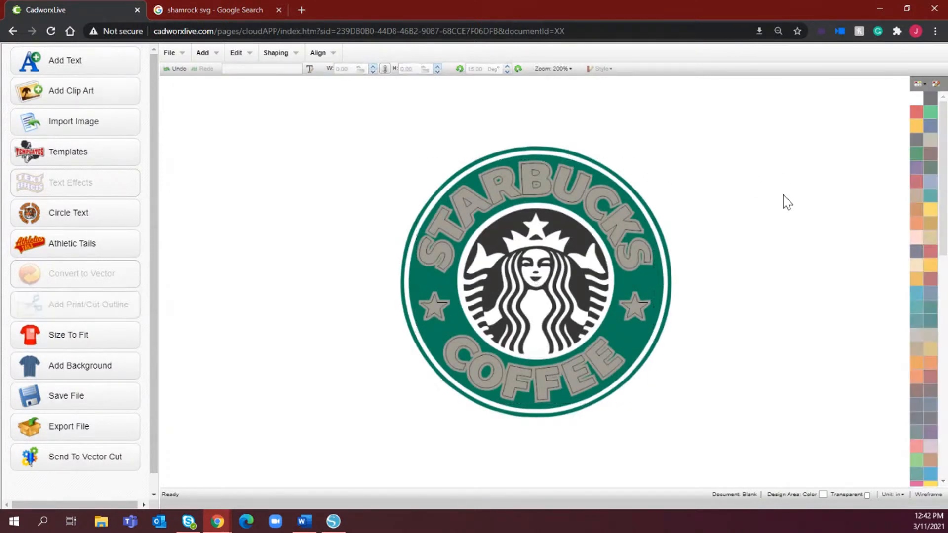
# Step: Weld the contoured lettering and stars with the logo's green part to fill in the ring
pyautogui.click(596, 203)
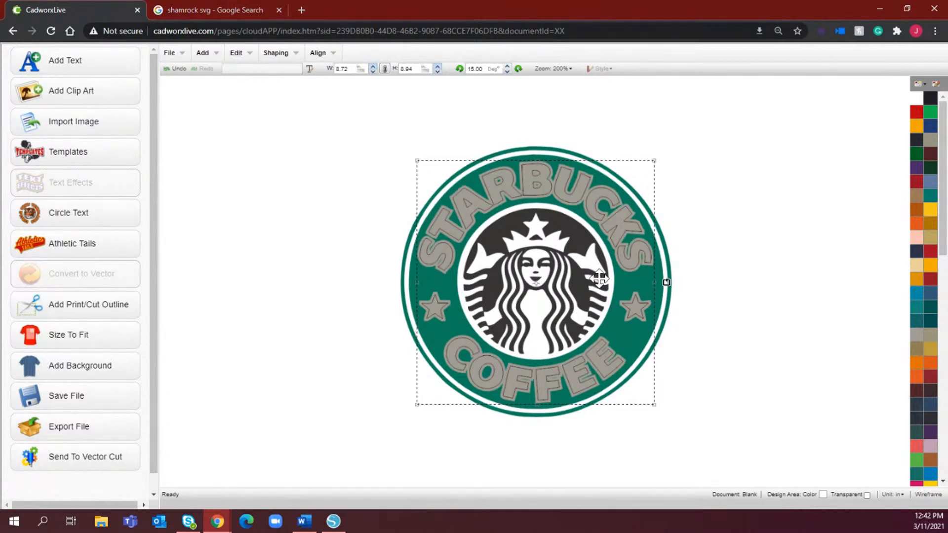
pyautogui.click(539, 151)
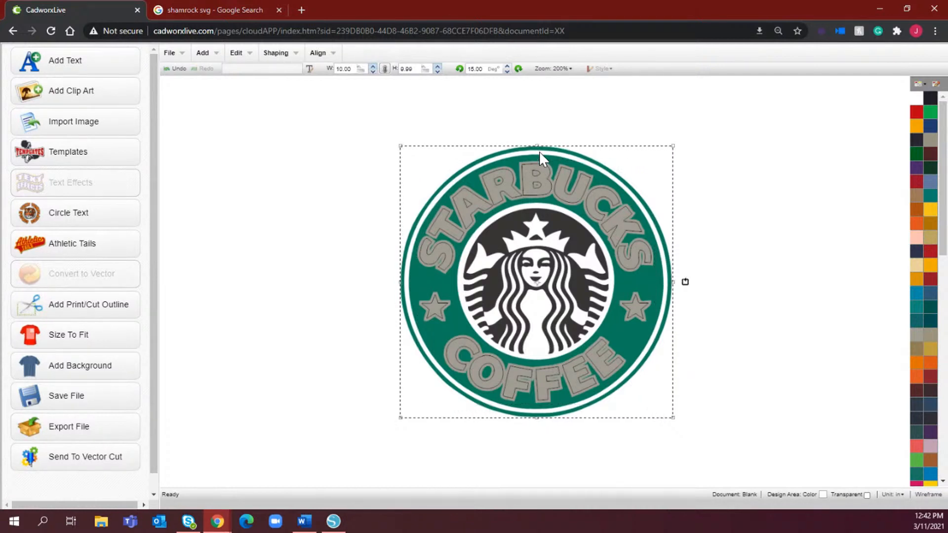
pyautogui.click(283, 55)
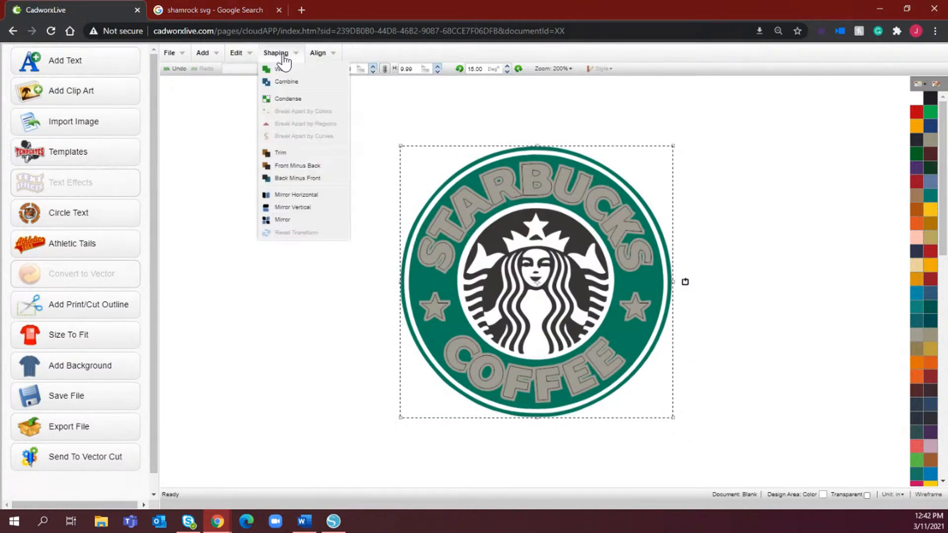
pyautogui.click(285, 68)
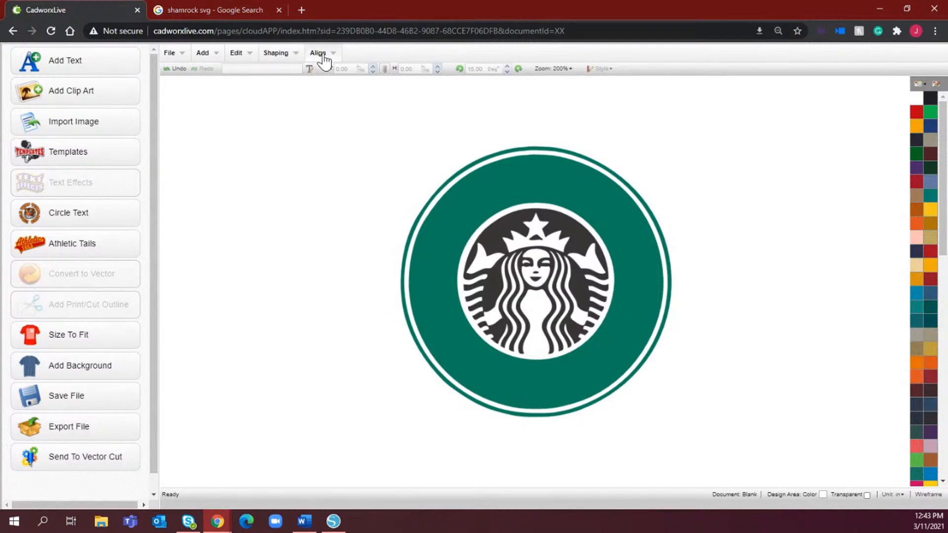
# Step: Reposition the blank Starbucks logo near the lower middle of the canvas and the gold reference logo near the upper-left corner
pyautogui.click(564, 69)
pyautogui.click(561, 166)
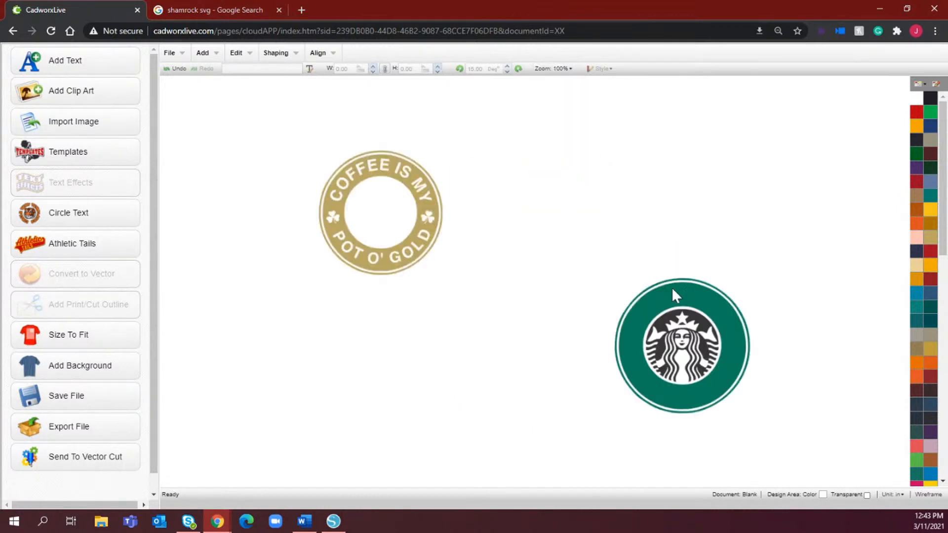
pyautogui.moveTo(790, 425); pyautogui.dragTo(576, 255)
pyautogui.moveTo(650, 320); pyautogui.dragTo(490, 316)
pyautogui.moveTo(273, 116); pyautogui.dragTo(459, 302)
pyautogui.moveTo(390, 212); pyautogui.dragTo(238, 159)
# Step: Set the design area color to dark green 436A48
pyautogui.click(823, 494)
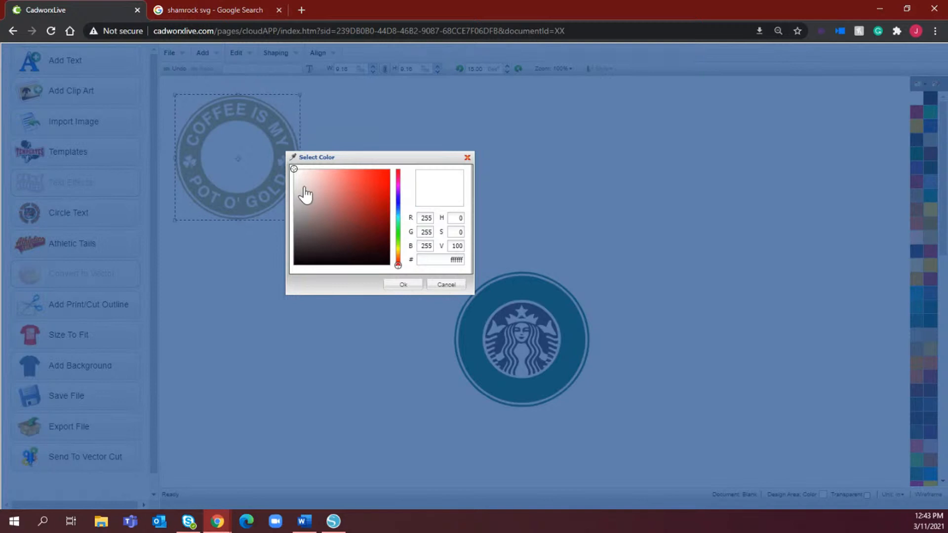
pyautogui.click(398, 231)
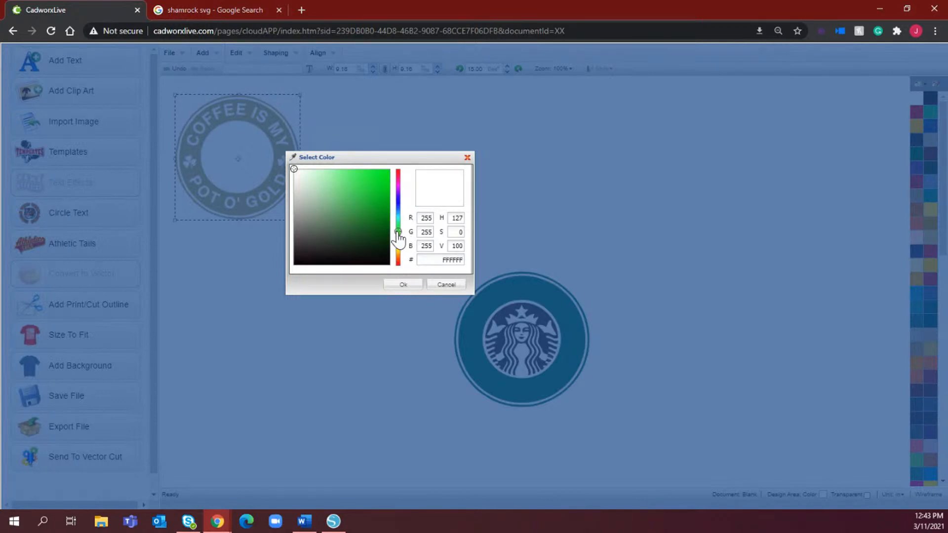
pyautogui.click(326, 216)
pyautogui.click(328, 234)
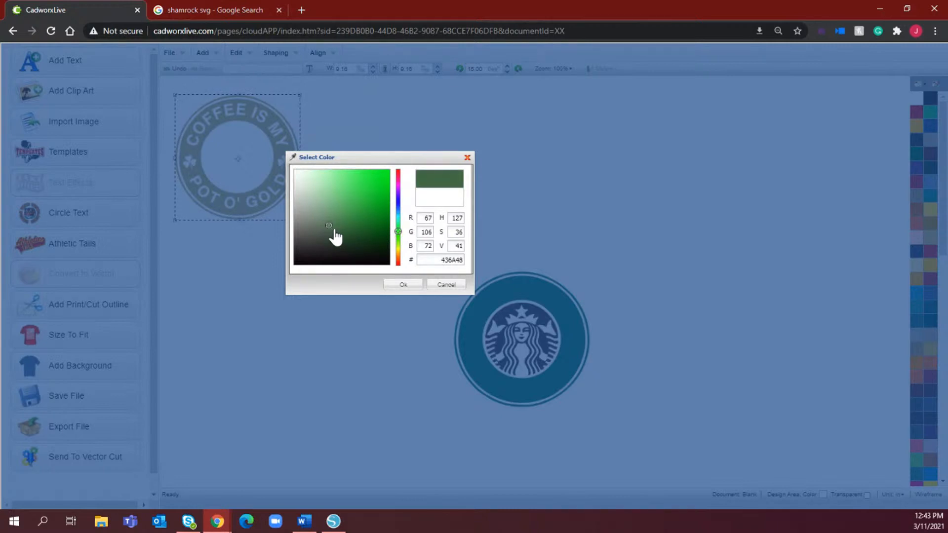
pyautogui.click(404, 285)
# Step: Recolor the blank ring around the mermaid to the gold of the reference logo
pyautogui.click(522, 285)
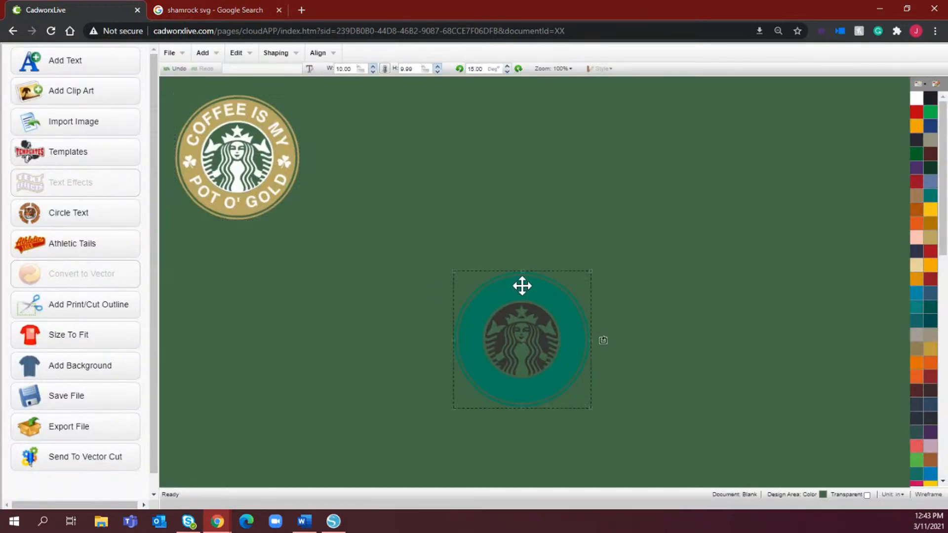
pyautogui.click(932, 238)
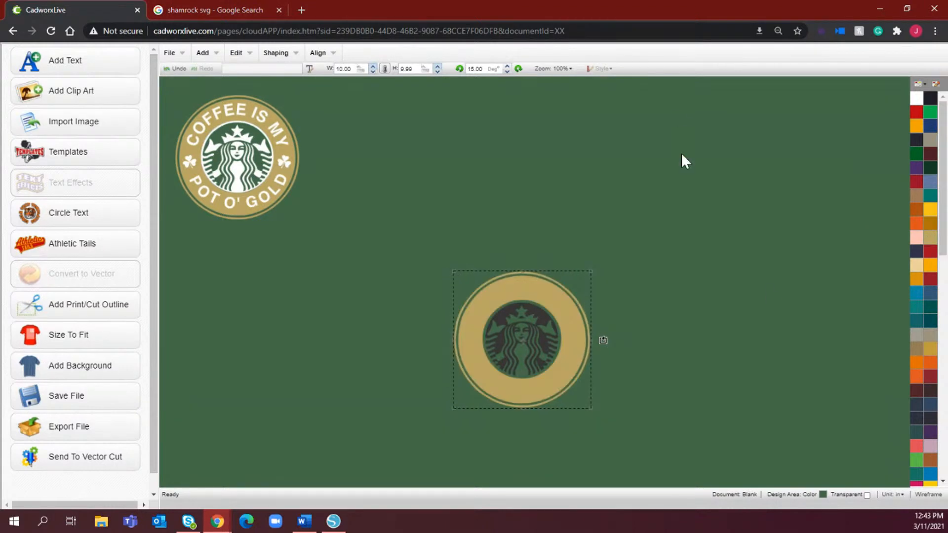
pyautogui.click(675, 113)
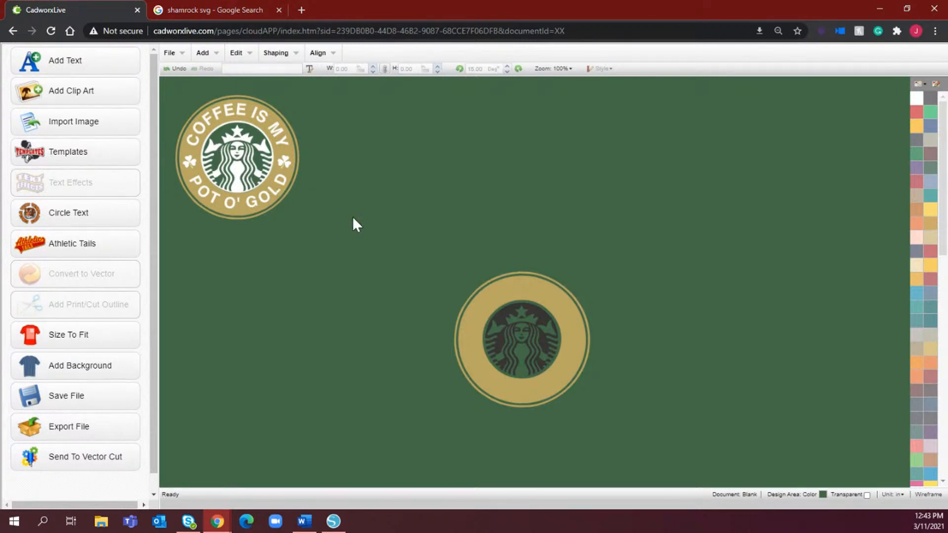
pyautogui.click(522, 340)
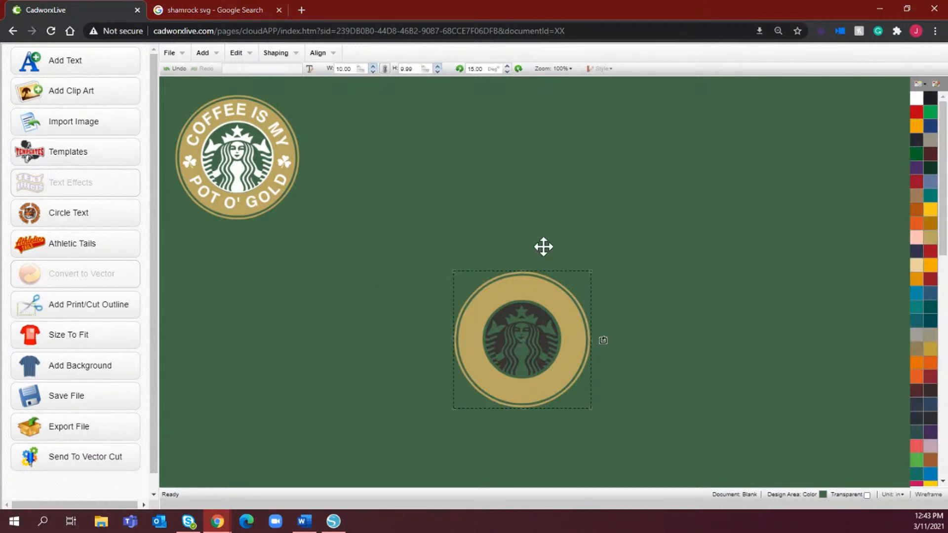
pyautogui.rightClick(526, 299)
pyautogui.click(551, 332)
pyautogui.click(322, 268)
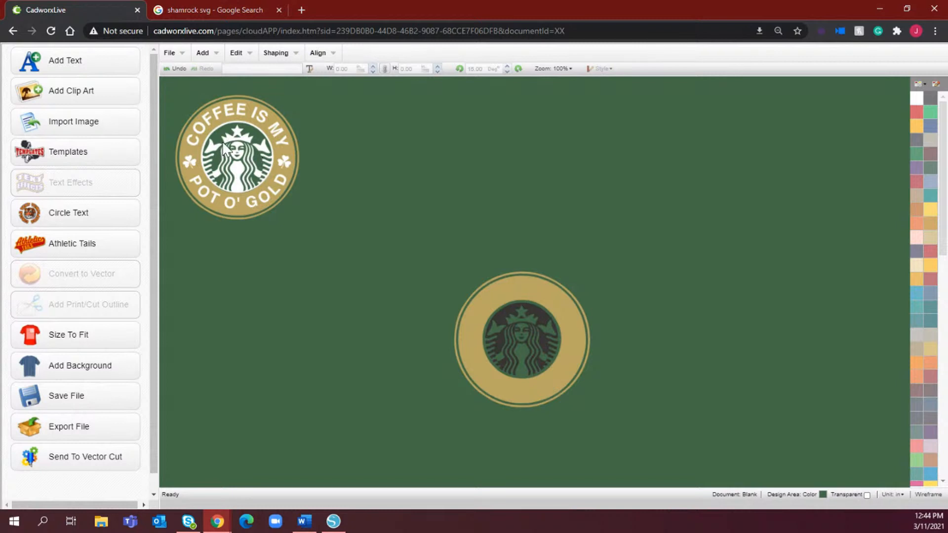
# Step: Recolor the mermaid inside the gold ring to white
pyautogui.click(546, 347)
pyautogui.click(916, 99)
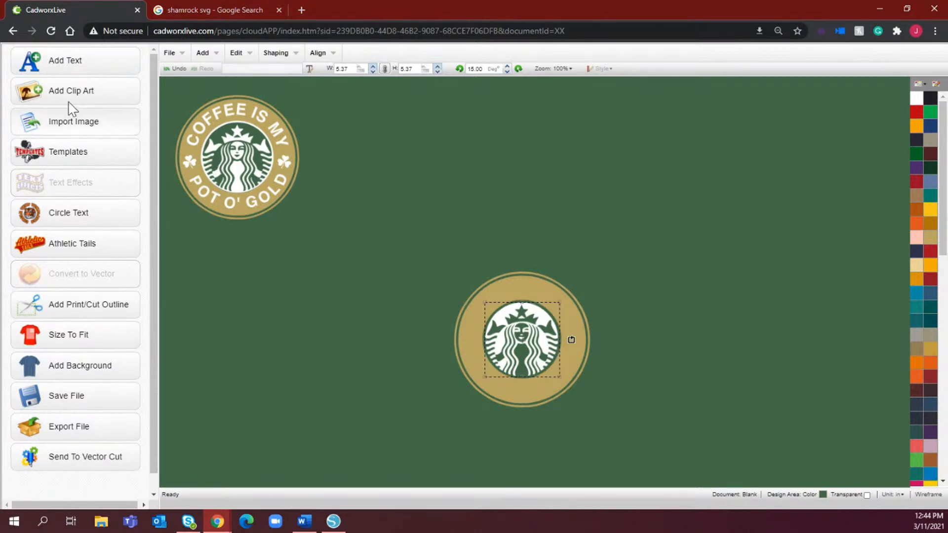
# Step: Search the clip art for "circle", insert a solid circle, place it beside the gold ring and enlarge it beyond the mermaid's size
pyautogui.click(91, 102)
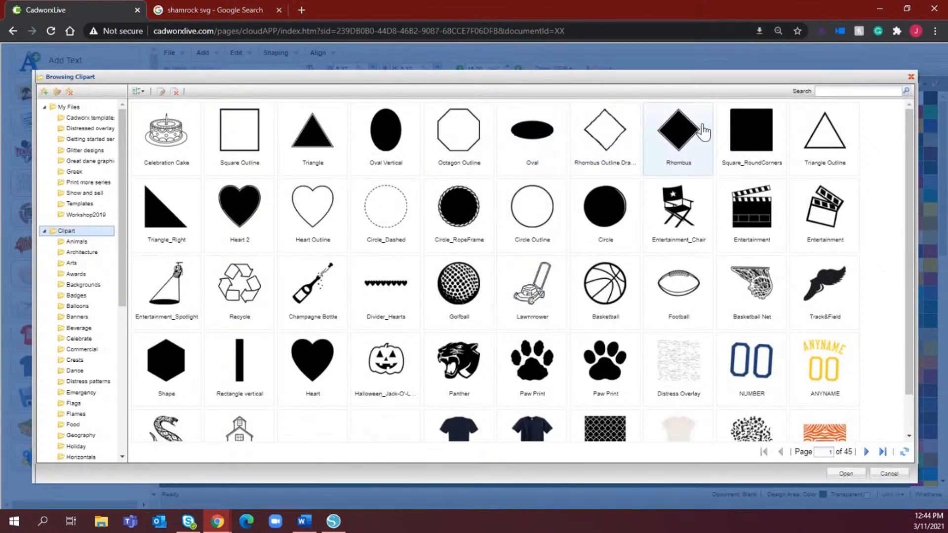
pyautogui.click(859, 93)
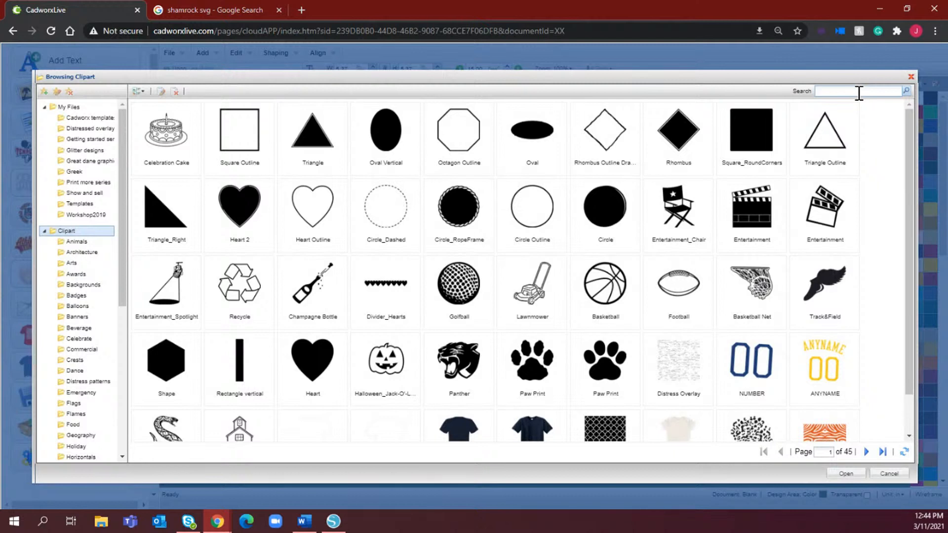
pyautogui.write('circle')
pyautogui.press('Return')
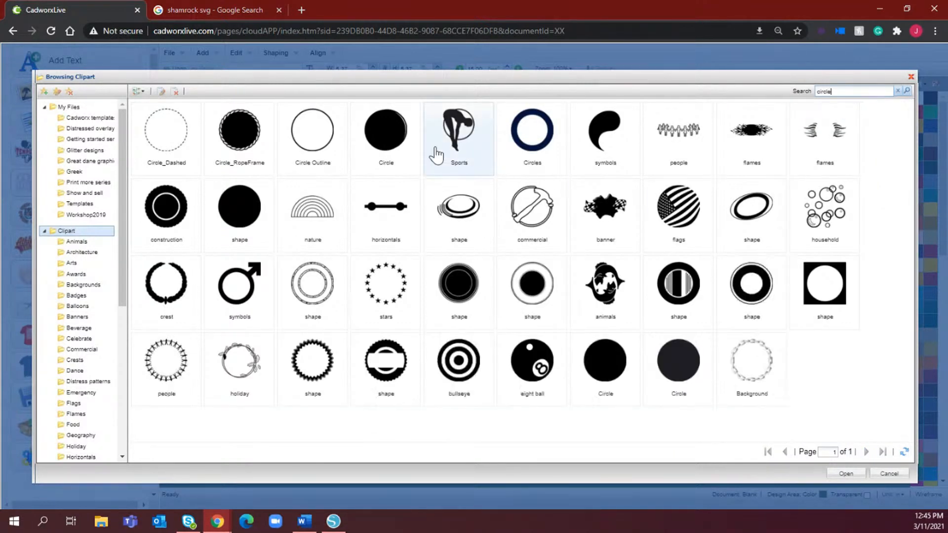
pyautogui.doubleClick(605, 360)
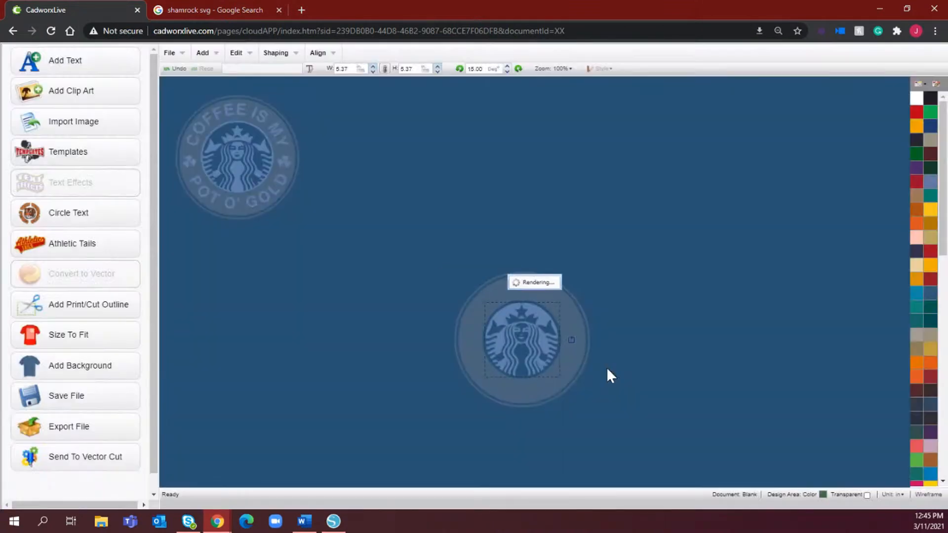
pyautogui.moveTo(546, 271); pyautogui.dragTo(701, 330)
pyautogui.moveTo(735, 289); pyautogui.dragTo(781, 271)
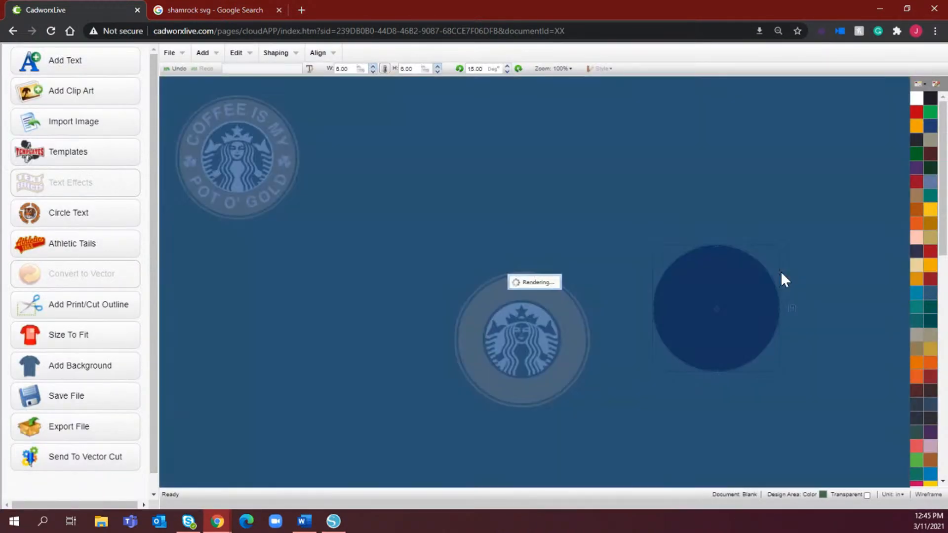
# Step: Move the white mermaid out of the gold ring onto the black circle and bring it to the front
pyautogui.click(525, 338)
pyautogui.moveTo(523, 336); pyautogui.dragTo(718, 306)
pyautogui.rightClick(719, 306)
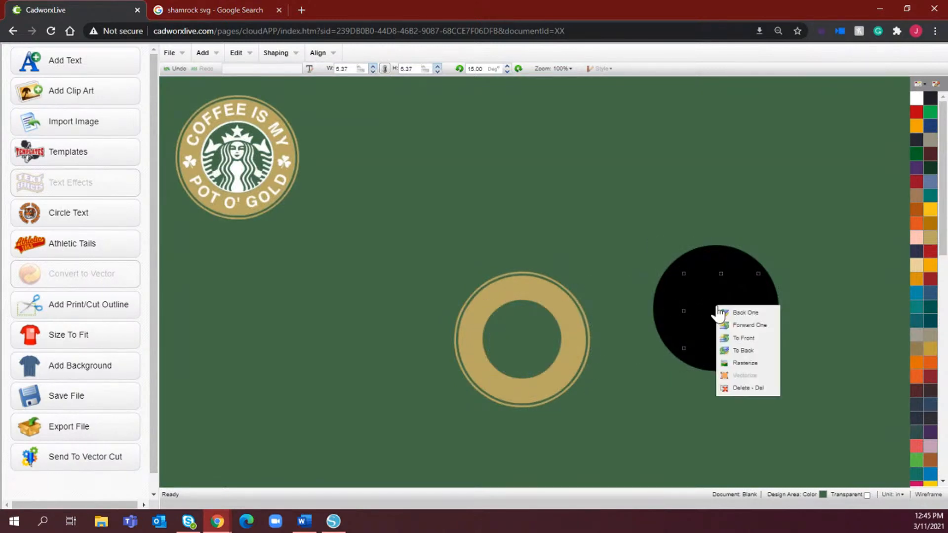
pyautogui.click(750, 335)
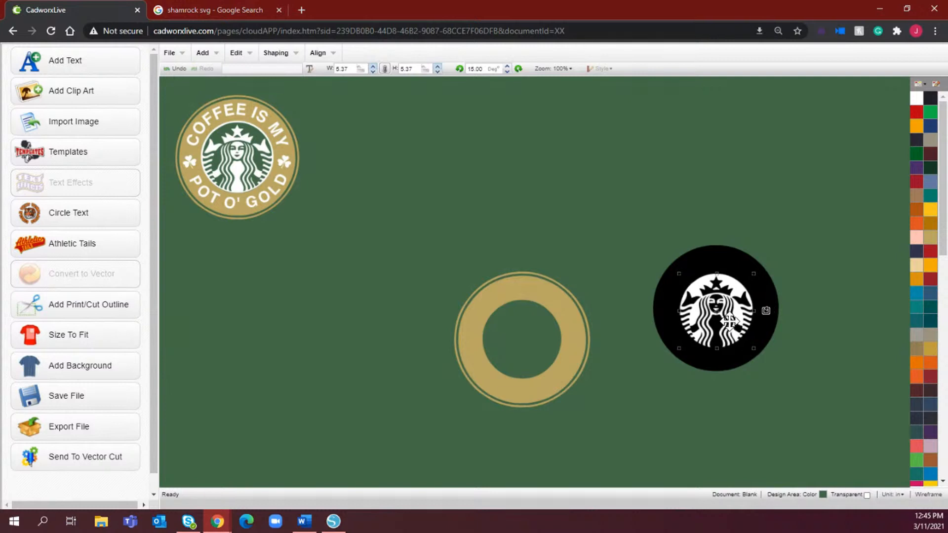
# Step: Shrink the black circle to about 5.61 in so that it forms a thin border around the mermaid
pyautogui.click(739, 267)
pyautogui.moveTo(781, 244); pyautogui.dragTo(758, 255)
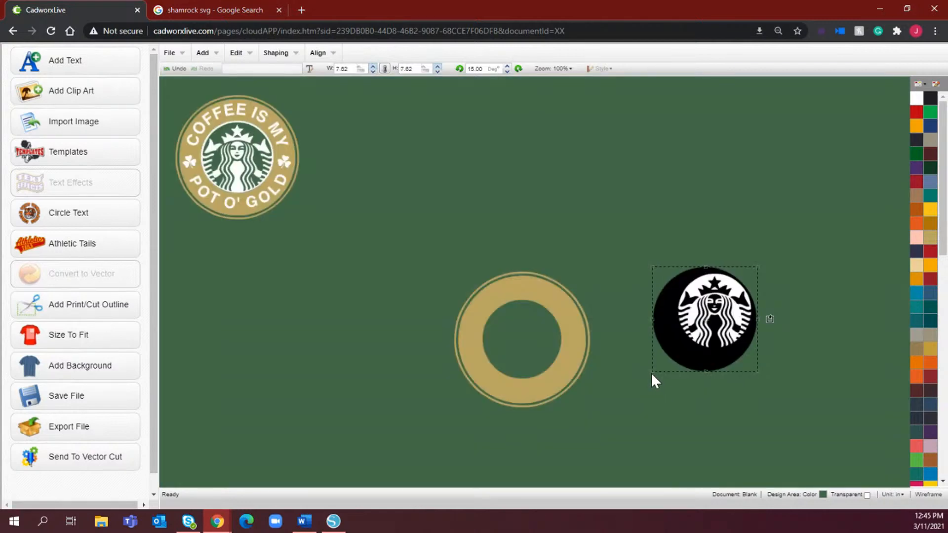
pyautogui.moveTo(652, 372); pyautogui.dragTo(672, 364)
pyautogui.moveTo(757, 267); pyautogui.dragTo(751, 271)
pyautogui.moveTo(678, 273); pyautogui.dragTo(678, 275)
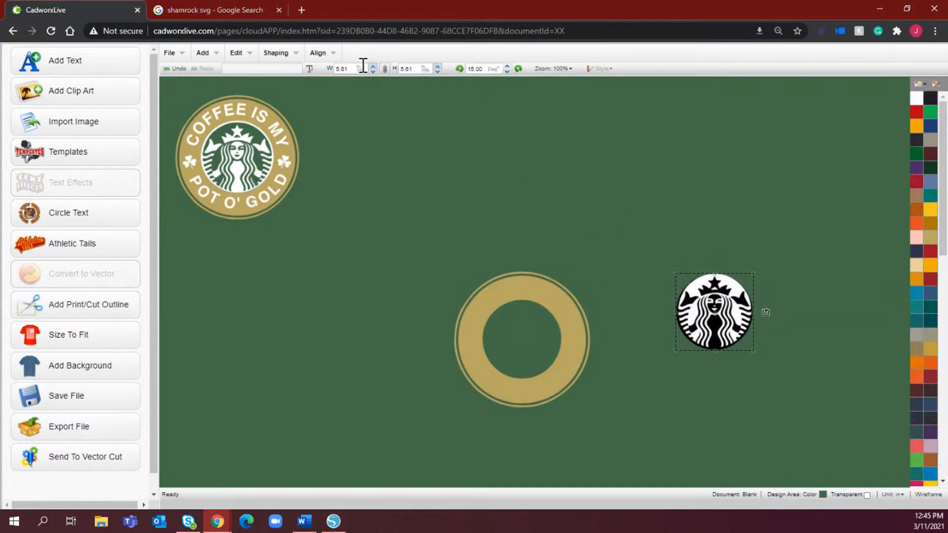
# Step: Align the mermaid and black circle with Center Middle, and fine-tune the circle's size to about 5.65 in
pyautogui.click(318, 52)
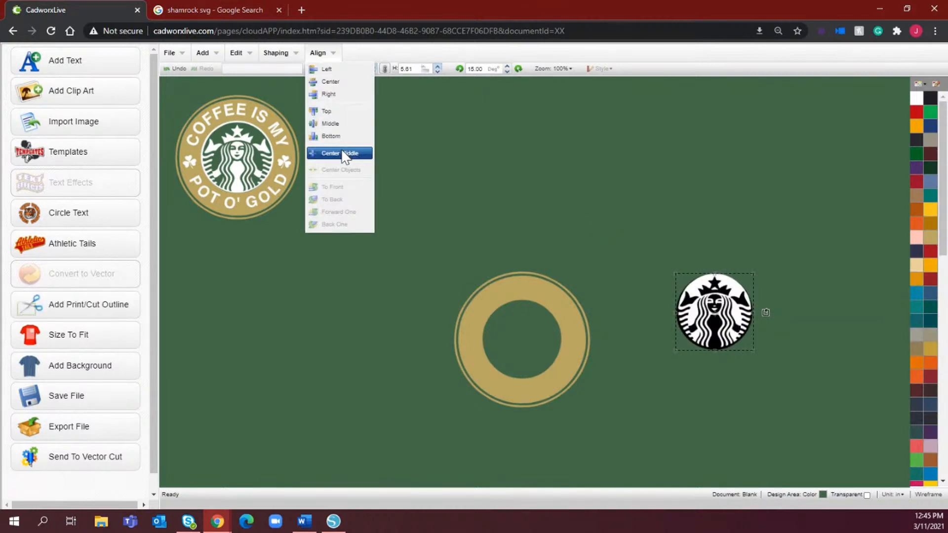
pyautogui.click(344, 154)
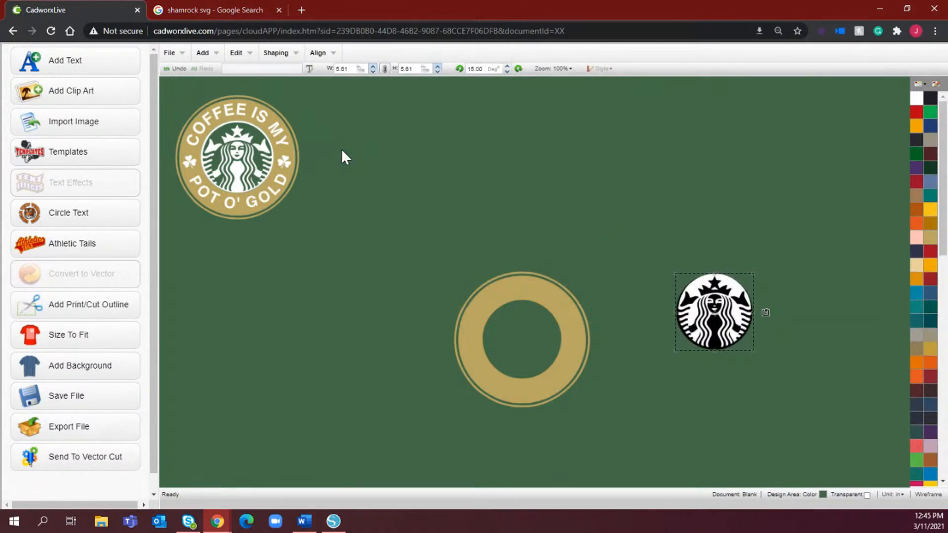
pyautogui.click(321, 53)
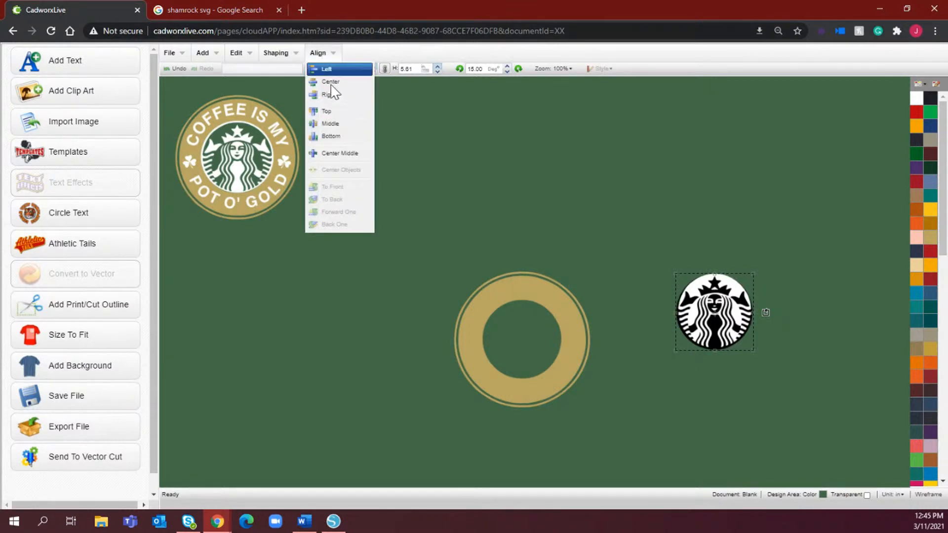
pyautogui.click(337, 154)
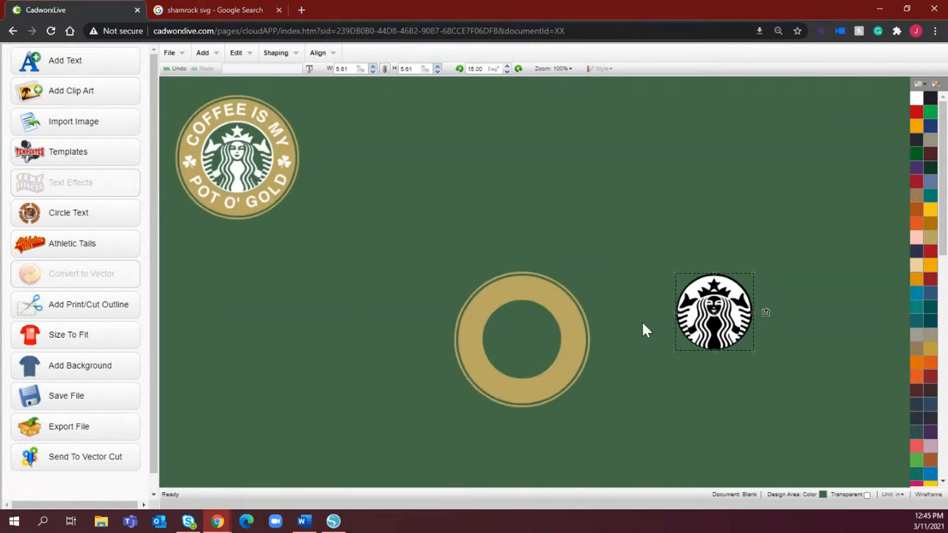
pyautogui.click(697, 384)
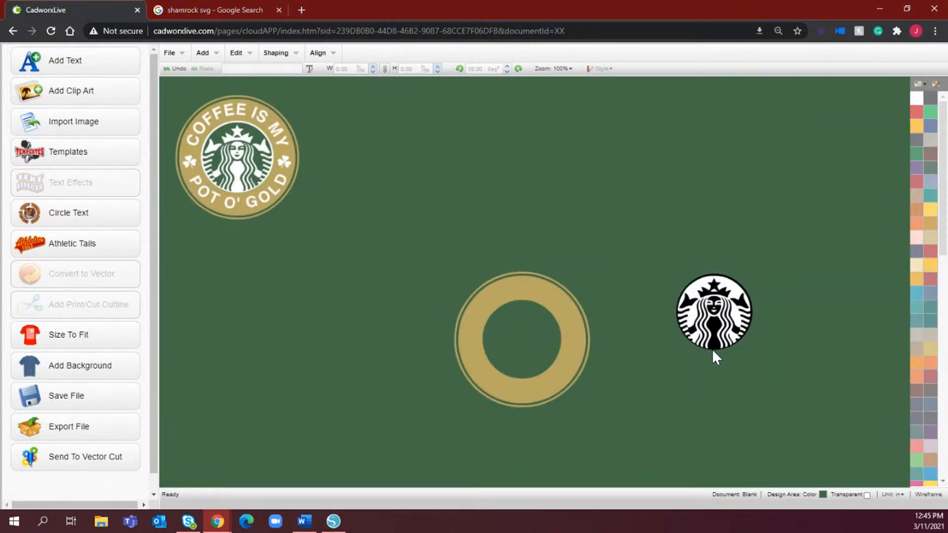
pyautogui.click(714, 349)
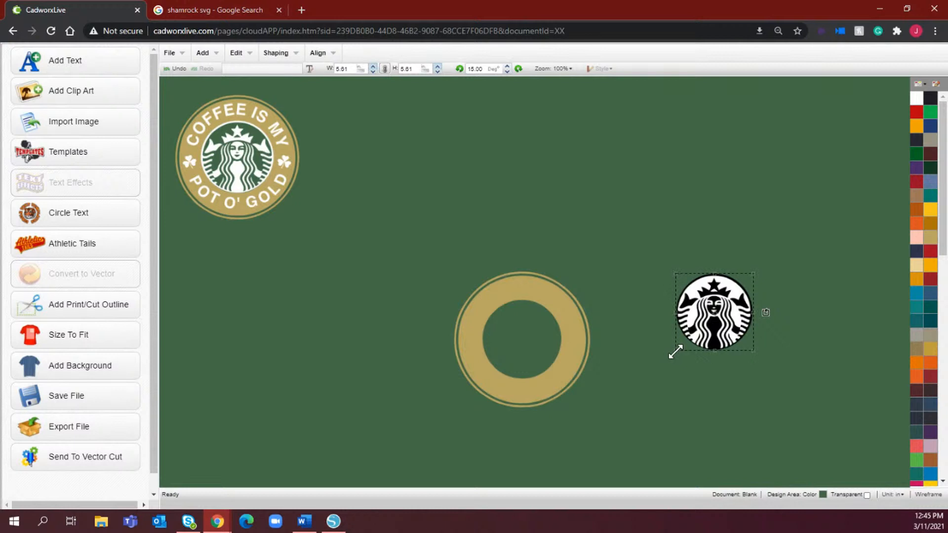
pyautogui.click(767, 388)
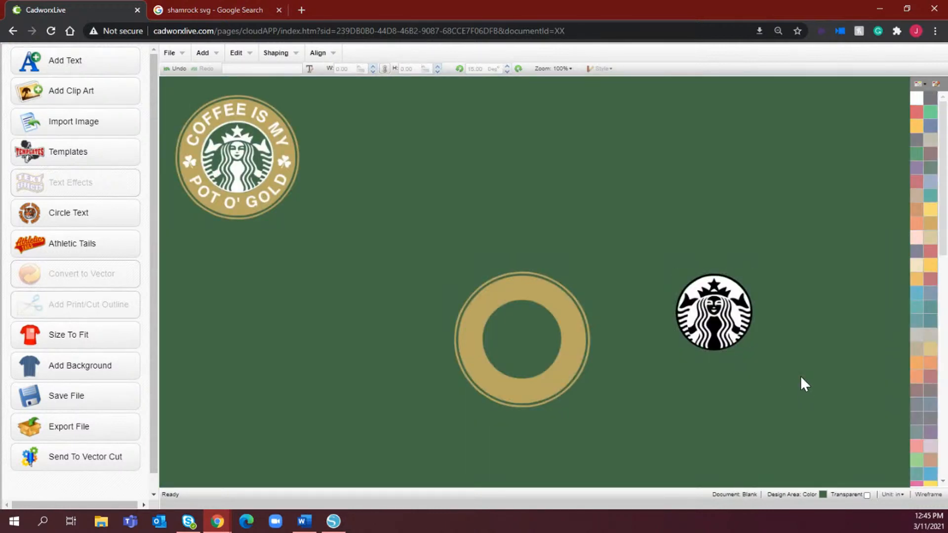
# Step: Cut the mermaid out of the black circle with Back Minus Front and move the white mermaid aside
pyautogui.moveTo(782, 405); pyautogui.dragTo(648, 237)
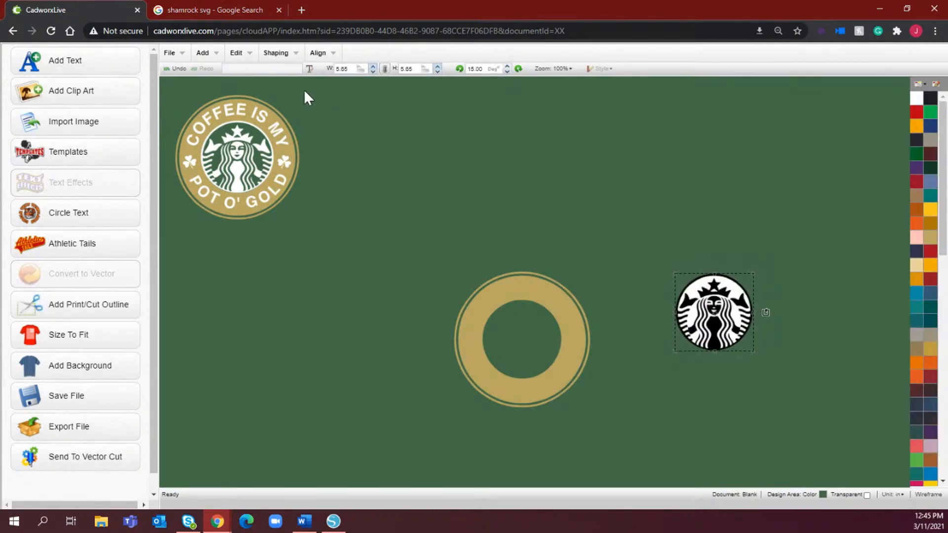
pyautogui.click(285, 54)
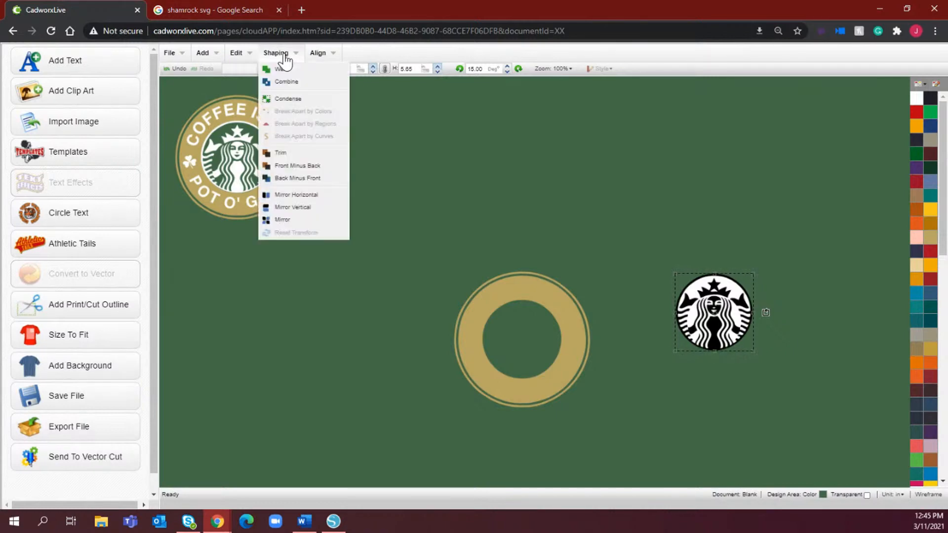
pyautogui.click(314, 183)
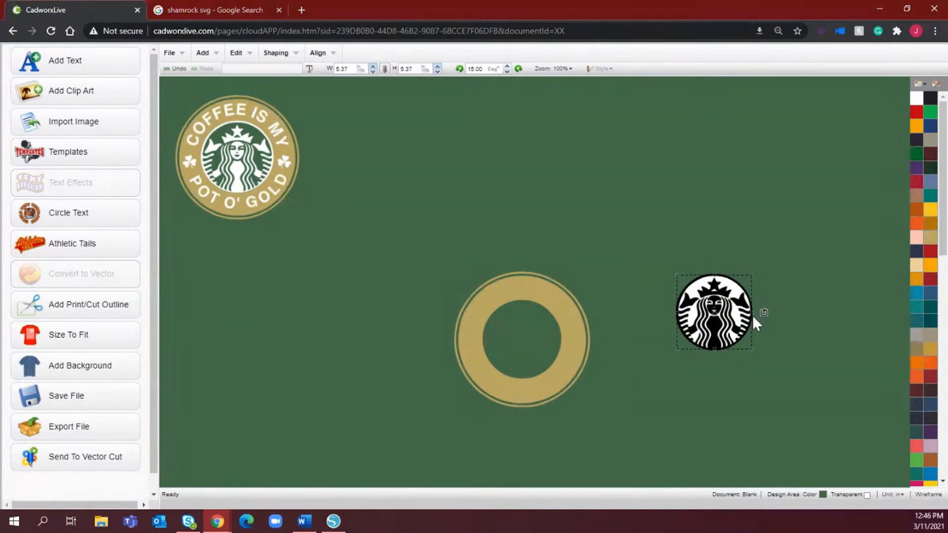
pyautogui.moveTo(721, 310); pyautogui.dragTo(626, 242)
# Step: Place the cut-out circle inside the gold ring in white and delete the leftover mermaid
pyautogui.moveTo(733, 316); pyautogui.dragTo(546, 344)
pyautogui.click(916, 98)
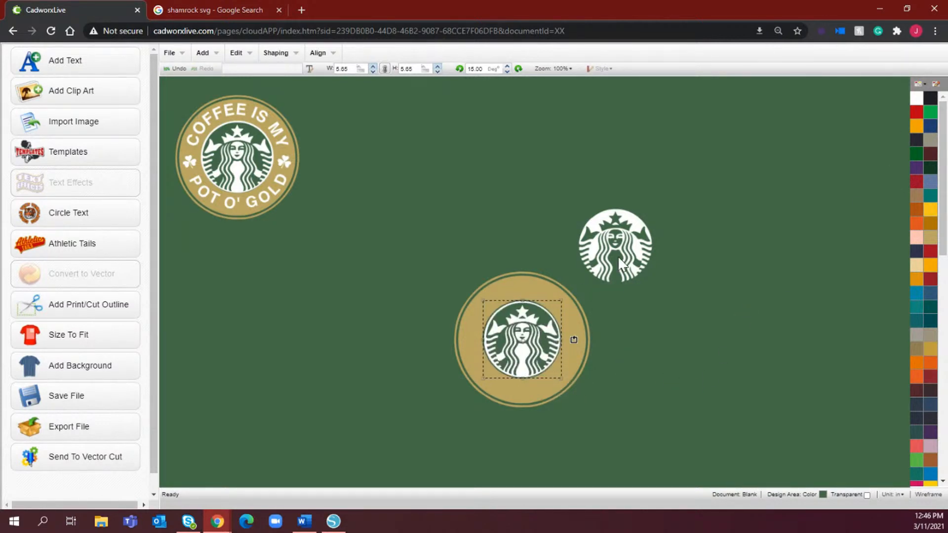
pyautogui.moveTo(632, 245); pyautogui.dragTo(659, 326)
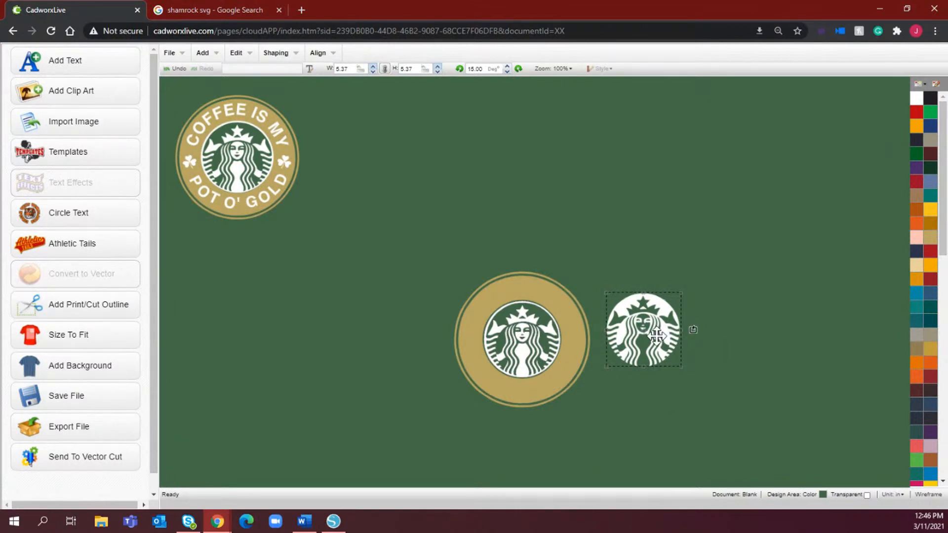
pyautogui.press('Delete')
# Step: Enlarge the white mermaid emblem to about 5.84 in and nudge it into the center of the gold ring
pyautogui.click(516, 348)
pyautogui.moveTo(562, 300); pyautogui.dragTo(564, 298)
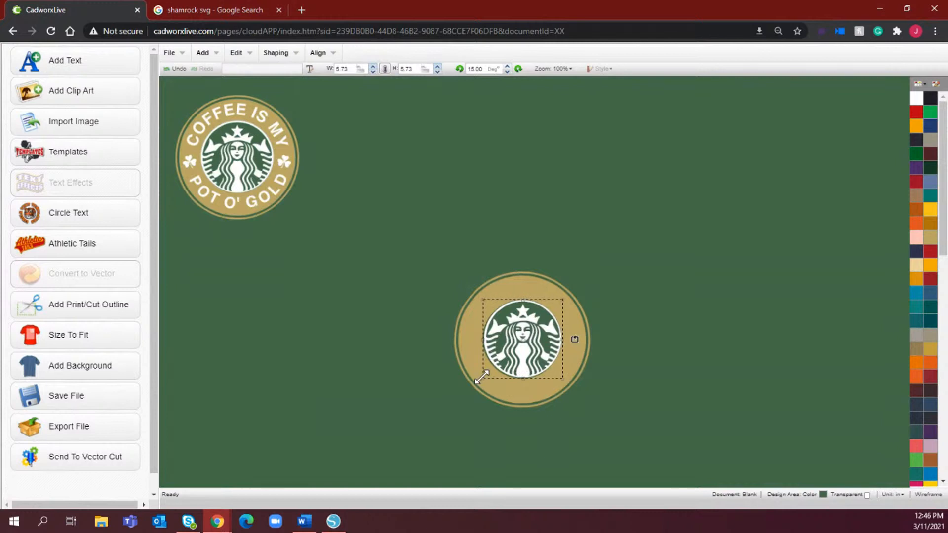
pyautogui.moveTo(482, 378); pyautogui.dragTo(480, 380)
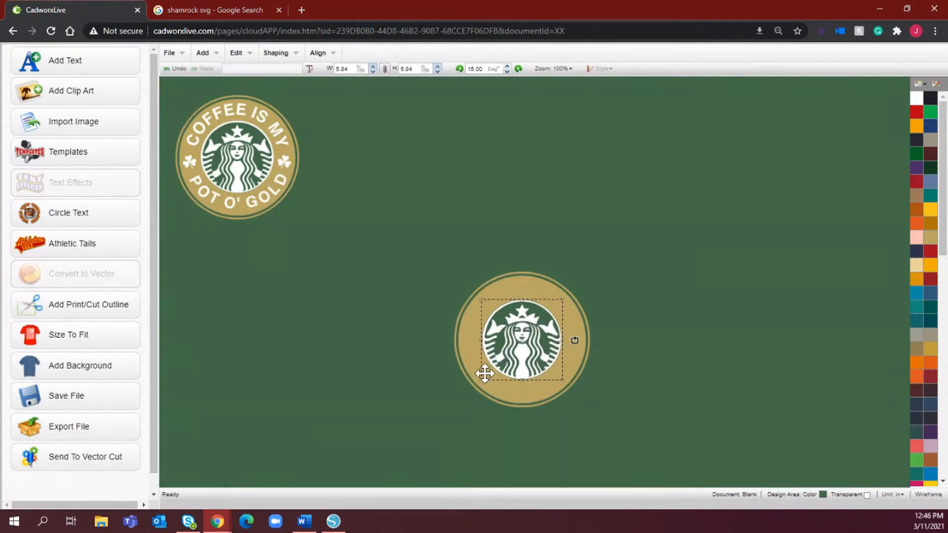
pyautogui.moveTo(514, 348); pyautogui.dragTo(513, 347)
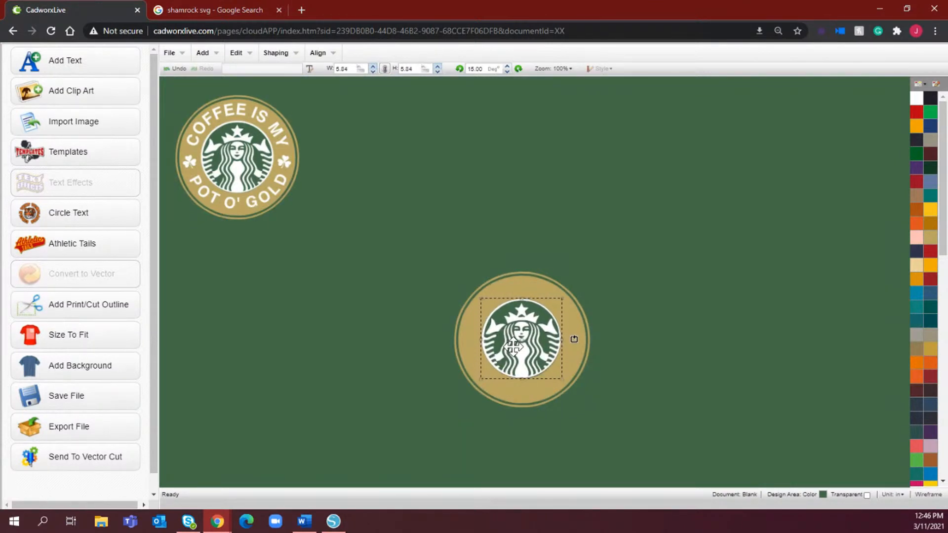
pyautogui.moveTo(514, 347); pyautogui.dragTo(513, 348)
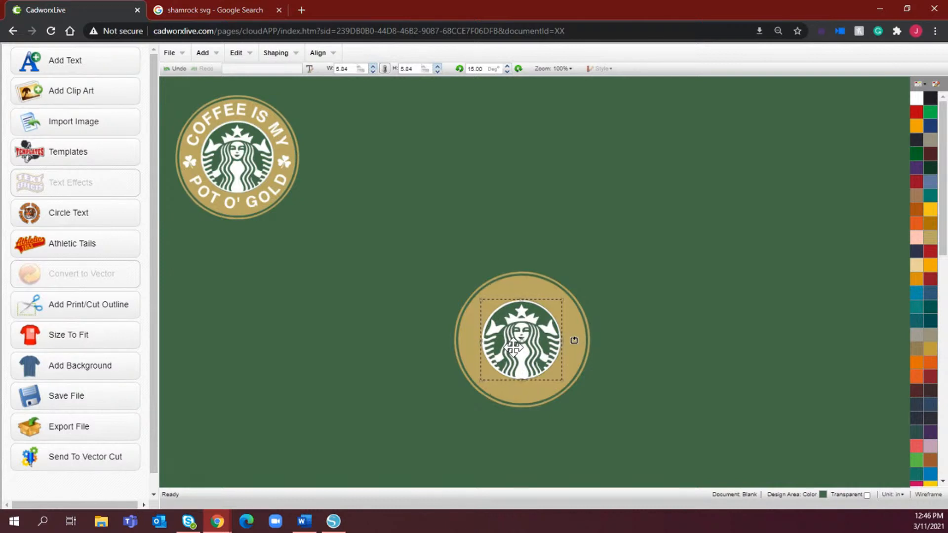
pyautogui.click(653, 277)
pyautogui.click(552, 320)
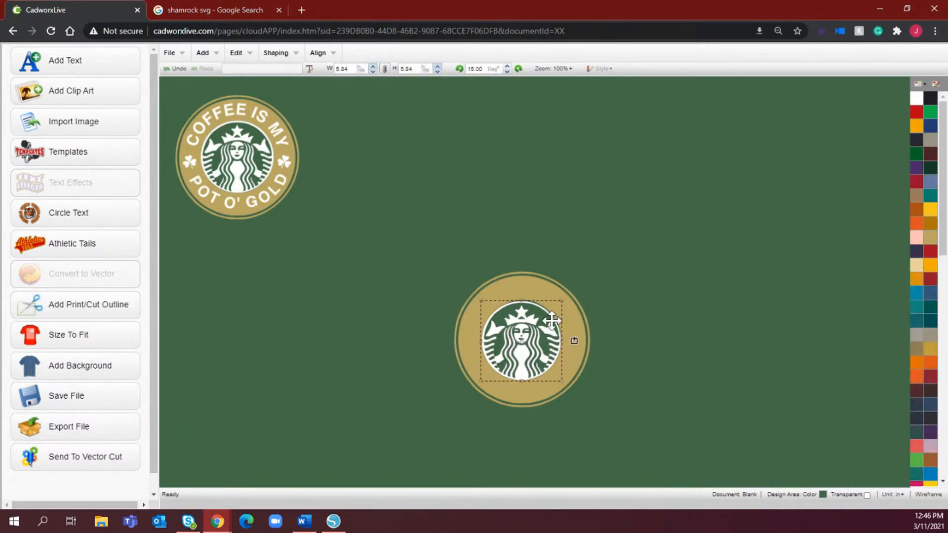
pyautogui.moveTo(526, 335); pyautogui.dragTo(527, 334)
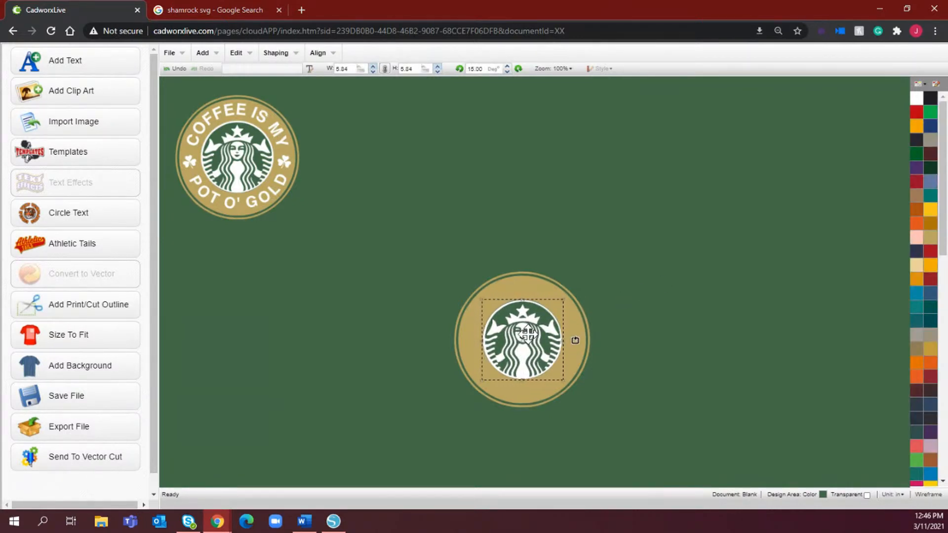
pyautogui.click(664, 303)
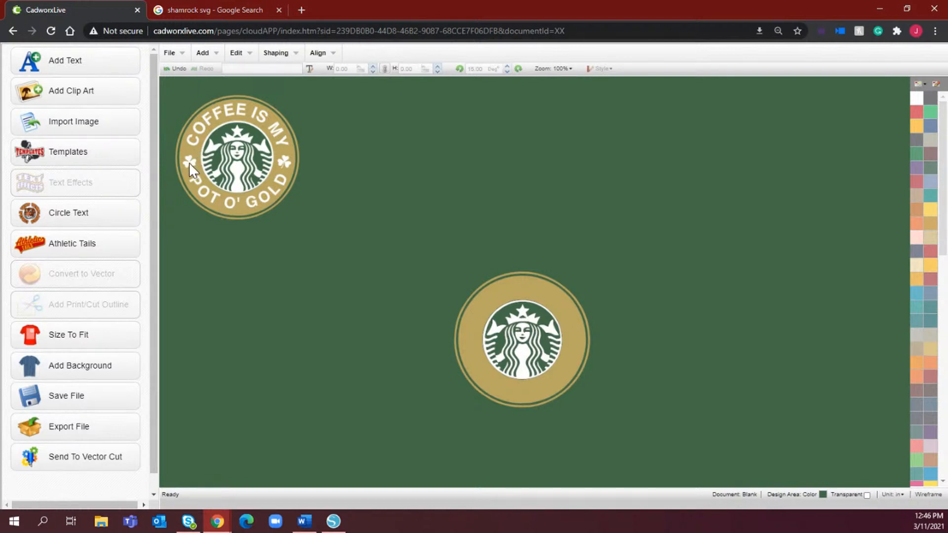
# Step: Import the recent black shamrock image for vectorizing and pick its light backdrop as the background color
pyautogui.click(171, 53)
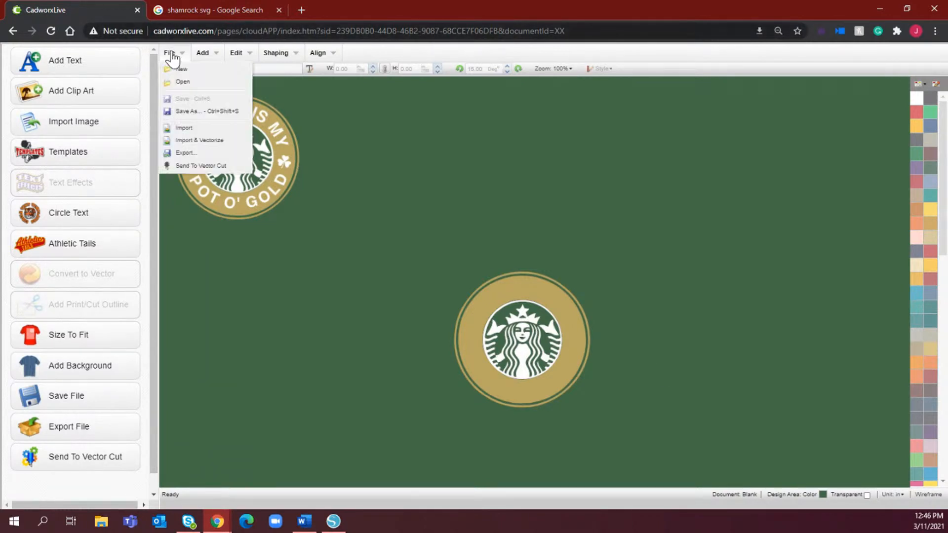
pyautogui.click(204, 142)
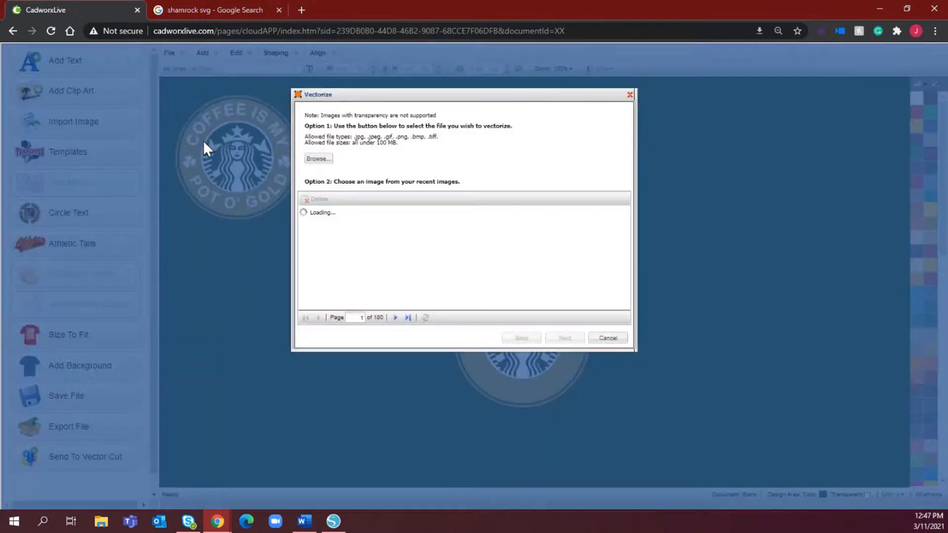
pyautogui.doubleClick(329, 227)
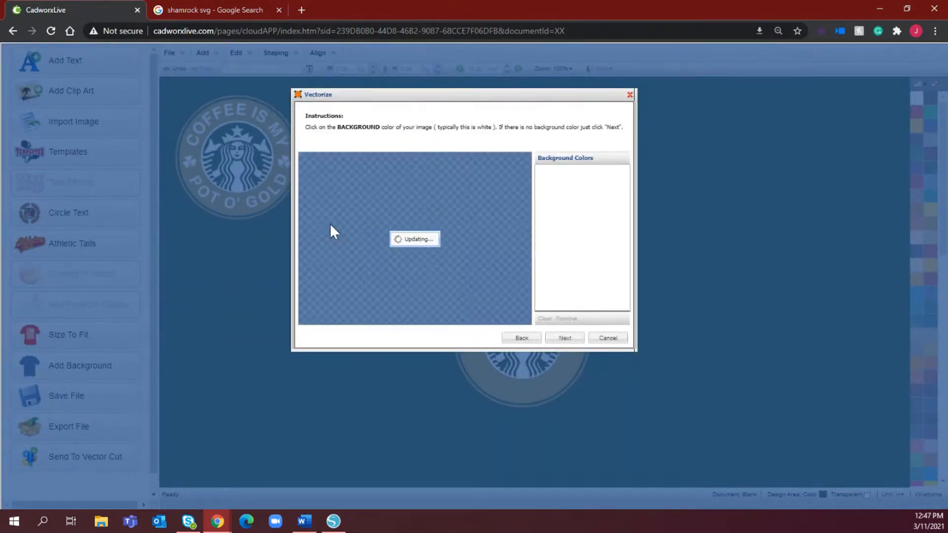
pyautogui.click(566, 339)
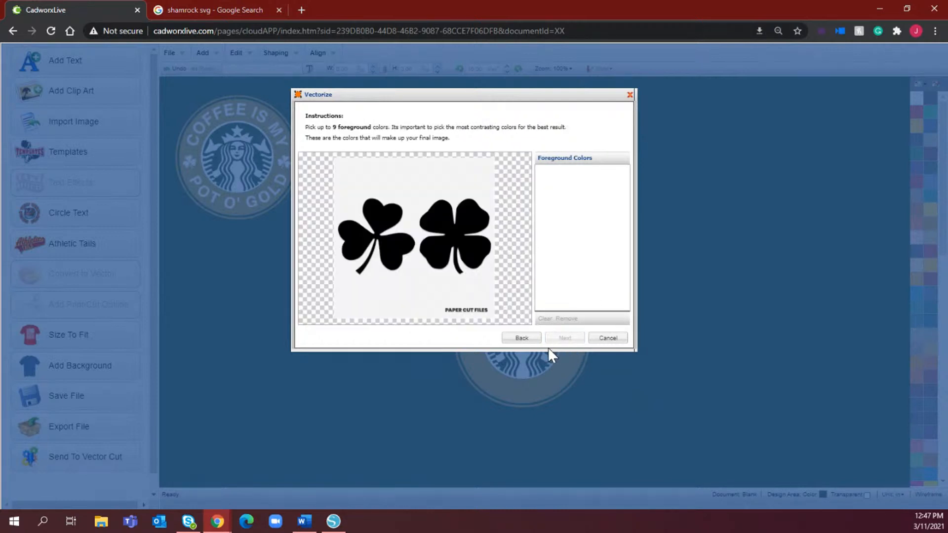
pyautogui.click(521, 339)
pyautogui.click(419, 281)
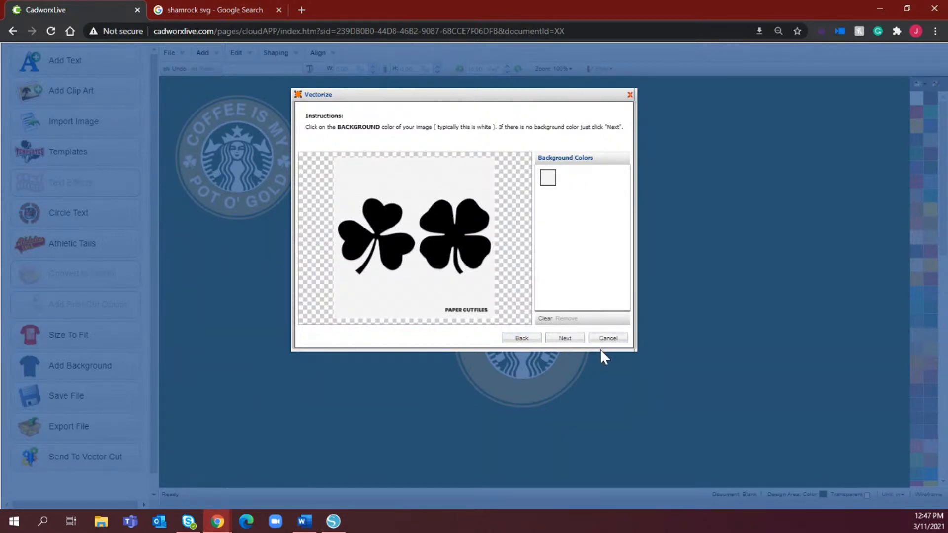
pyautogui.click(565, 340)
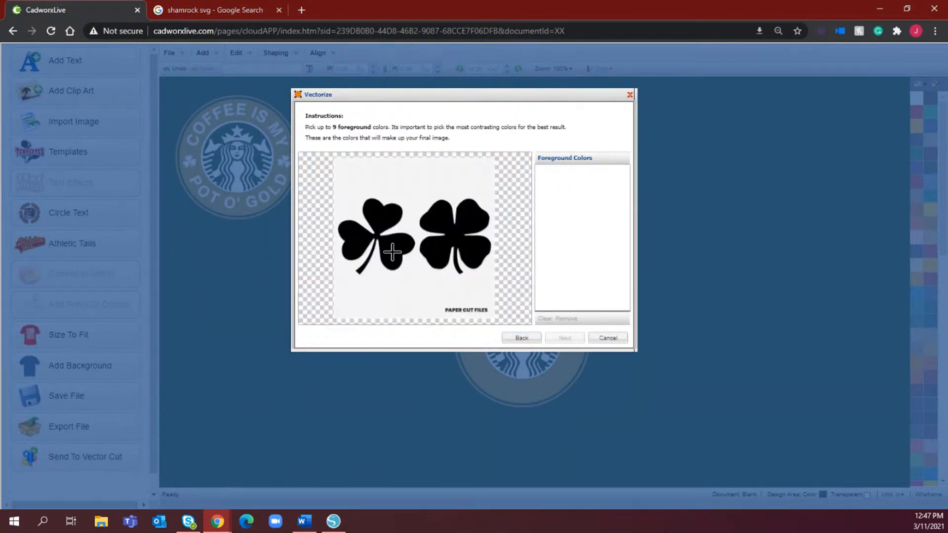
# Step: Pick the shamrocks' black as the foreground color and place the vectorized result in the design
pyautogui.click(395, 251)
pyautogui.click(565, 338)
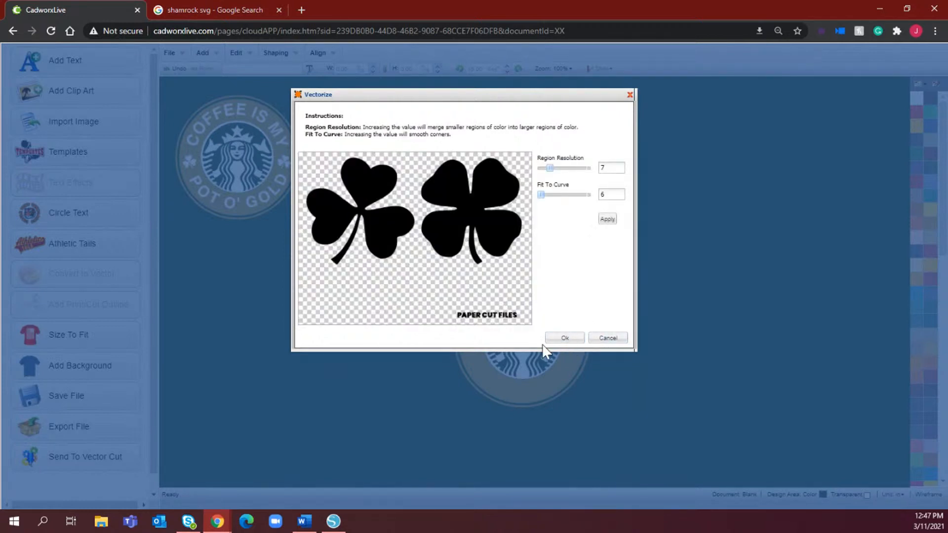
pyautogui.click(566, 339)
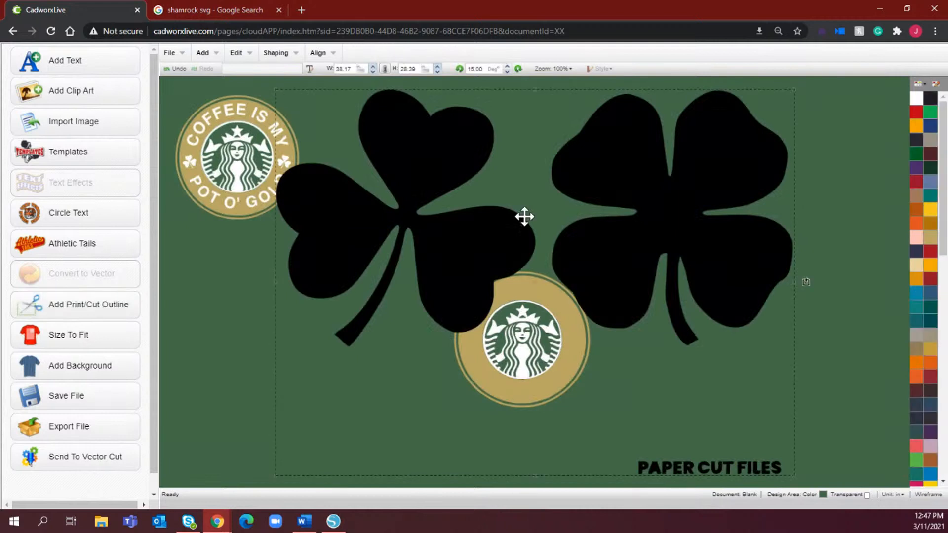
# Step: Shrink the shamrock artwork to about 6.93 in high beside the gold ring and break it apart by regions
pyautogui.moveTo(795, 89); pyautogui.dragTo(402, 330)
pyautogui.moveTo(355, 402); pyautogui.dragTo(325, 322)
pyautogui.click(275, 53)
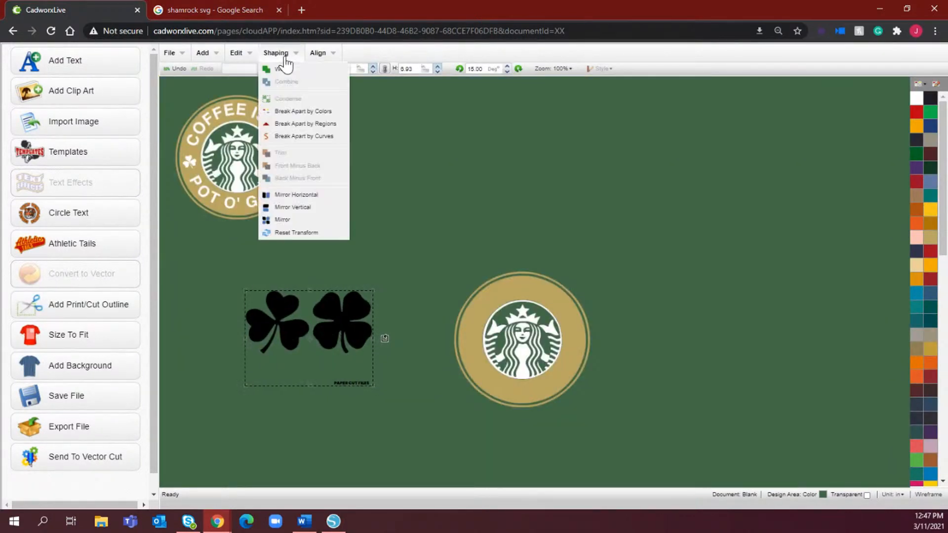
pyautogui.click(335, 124)
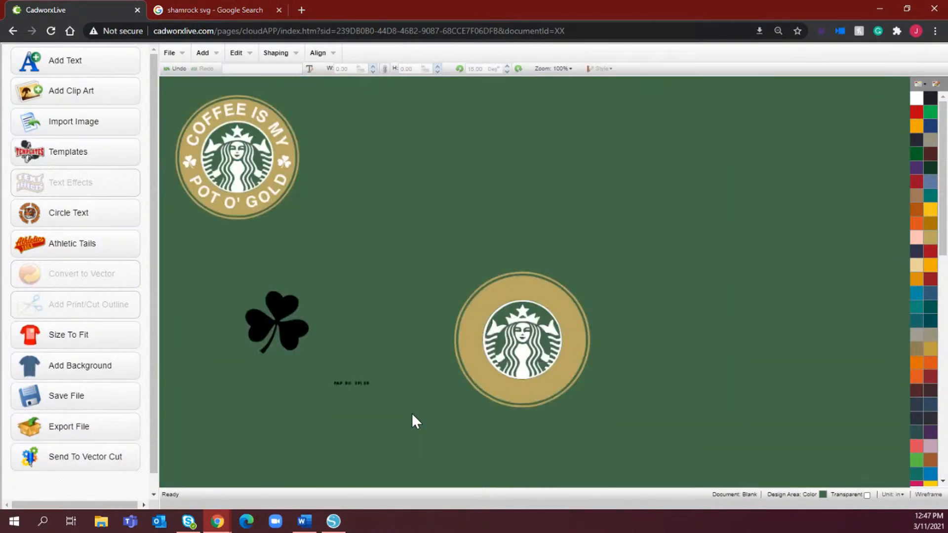
# Step: Delete the four-leaf clover with its PAPER CUT FILES caption and move the three-leaf shamrock to the right of the gold ring
pyautogui.moveTo(416, 420); pyautogui.dragTo(300, 262)
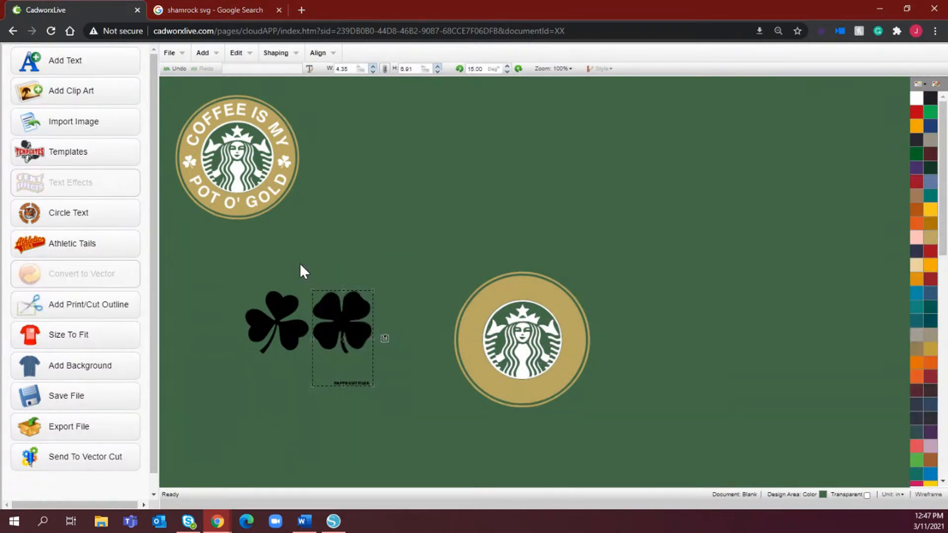
pyautogui.press('Delete')
pyautogui.click(286, 326)
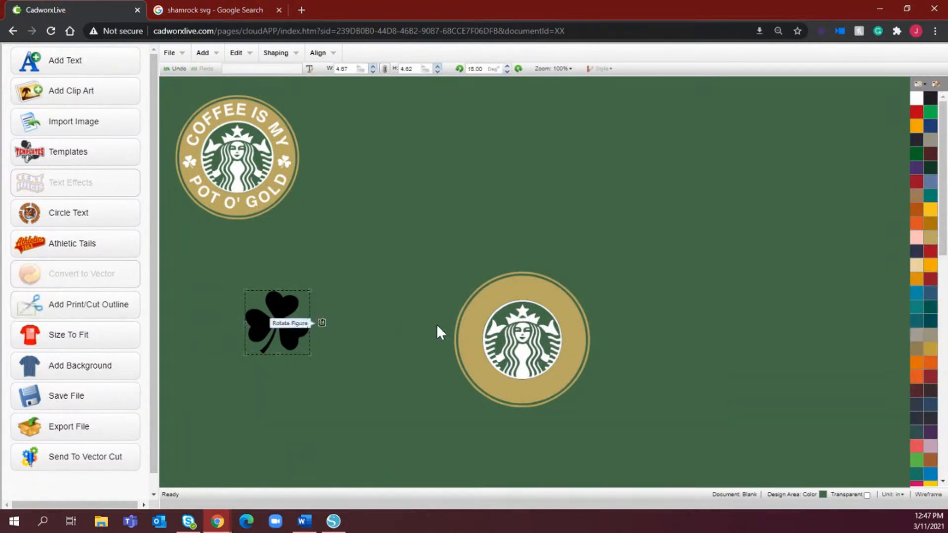
pyautogui.moveTo(306, 319); pyautogui.dragTo(682, 344)
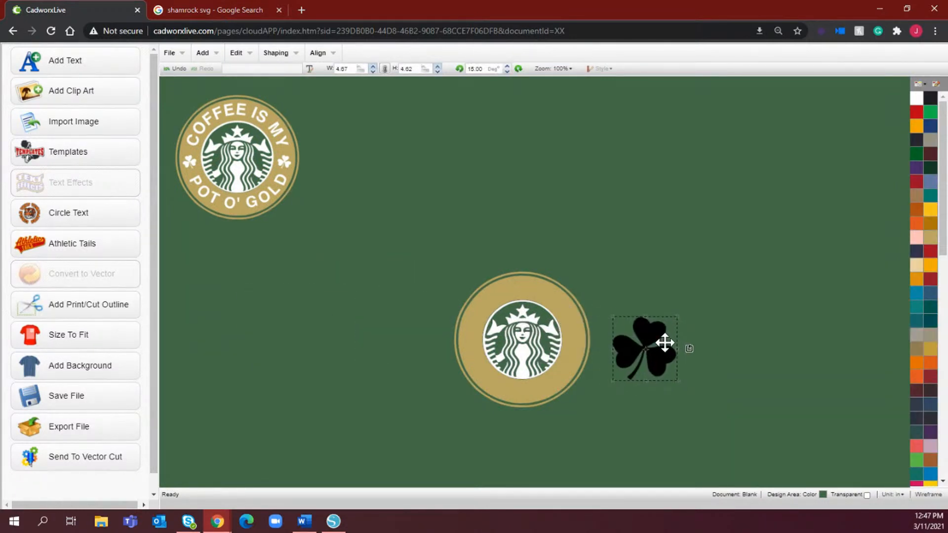
# Step: Scale the three-leaf shamrock down to about 1.13 by 1.11 in and place it on the right side of the gold band
pyautogui.click(568, 69)
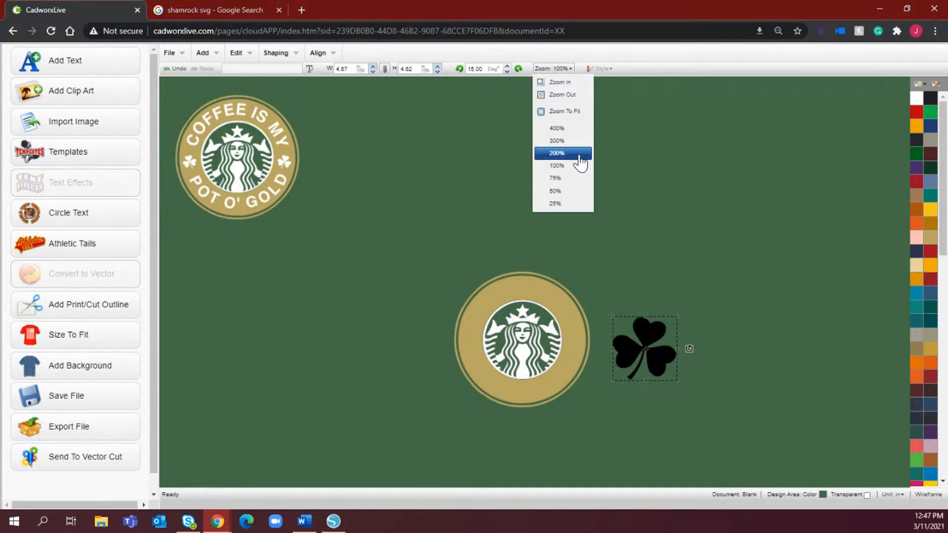
pyautogui.click(578, 153)
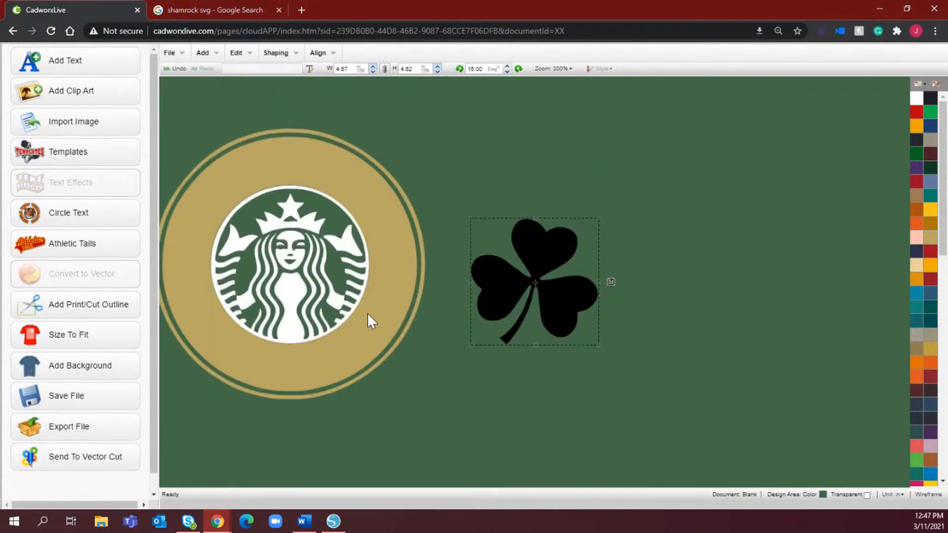
pyautogui.moveTo(643, 417); pyautogui.dragTo(176, 196)
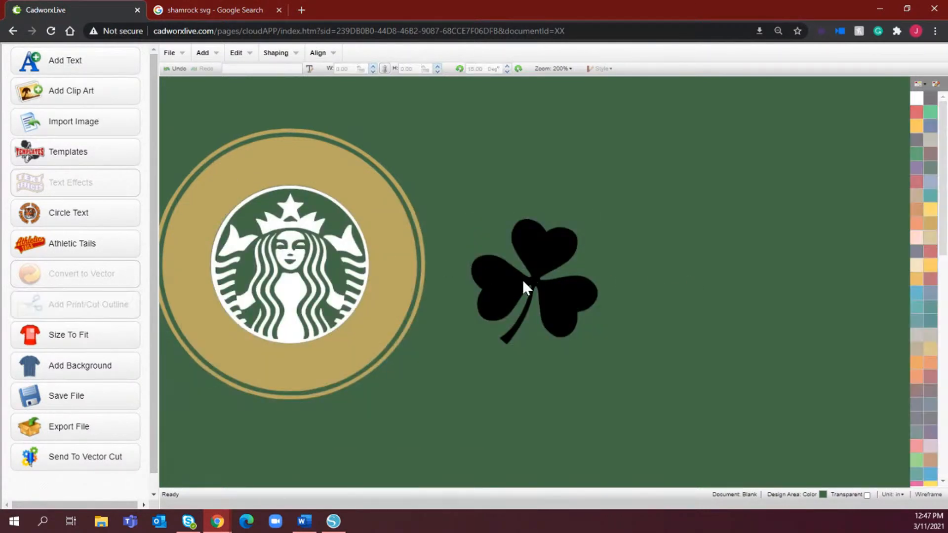
pyautogui.moveTo(523, 279); pyautogui.dragTo(670, 288)
pyautogui.click(364, 329)
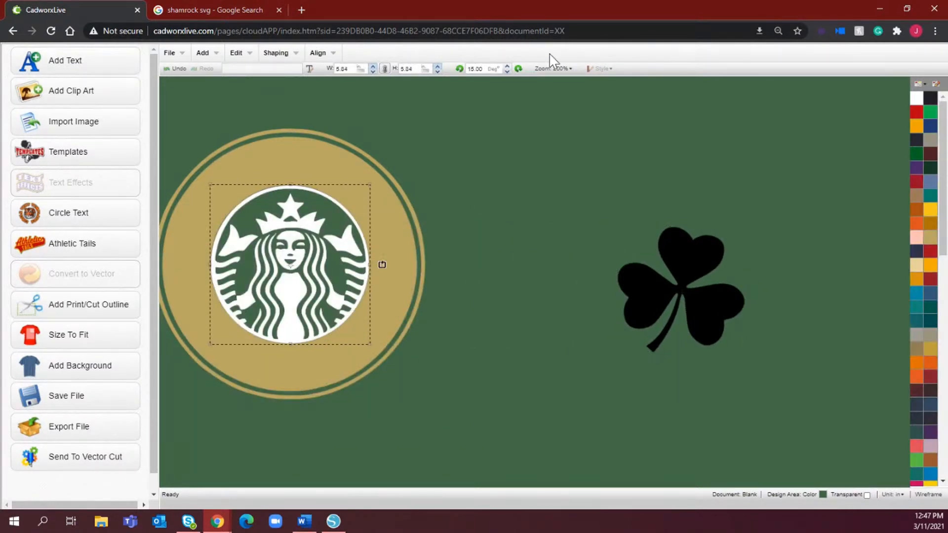
pyautogui.click(553, 69)
pyautogui.click(580, 158)
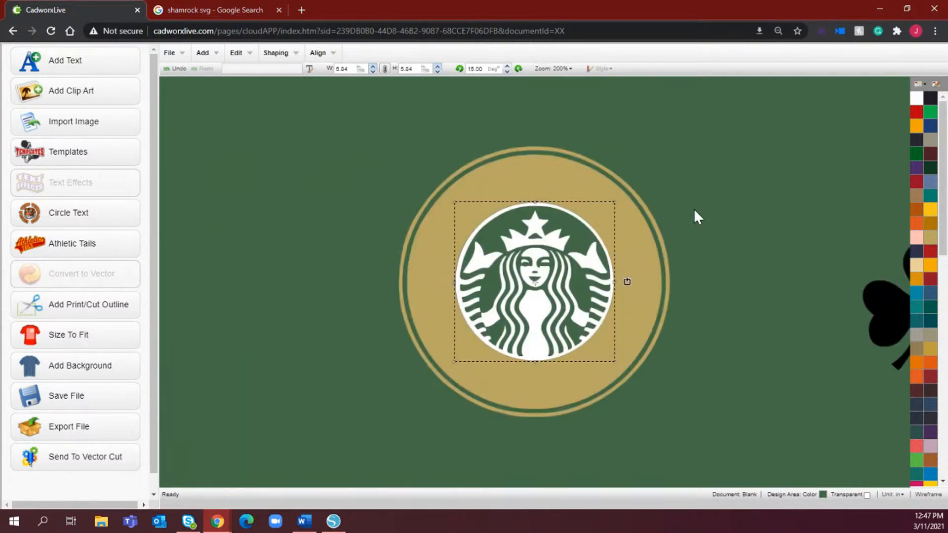
pyautogui.moveTo(886, 319); pyautogui.dragTo(739, 318)
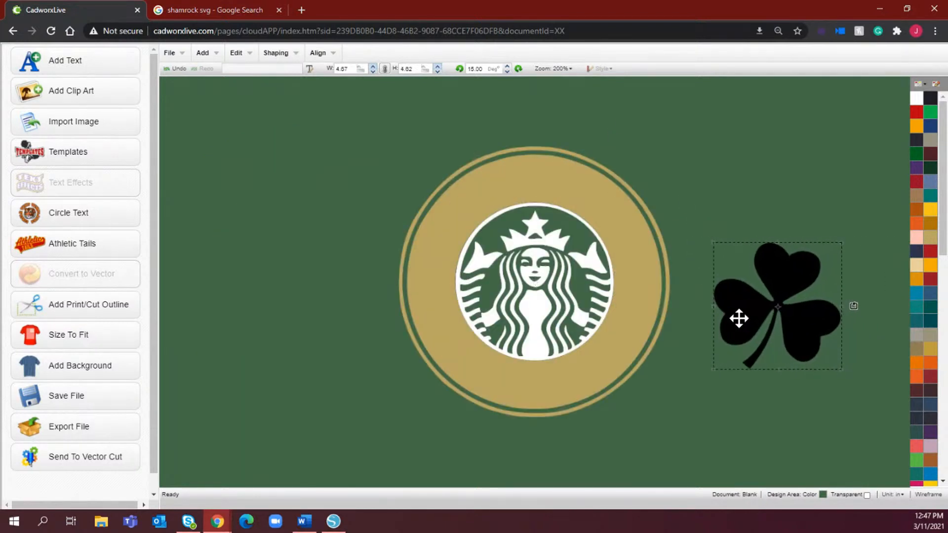
pyautogui.moveTo(840, 248); pyautogui.dragTo(653, 296)
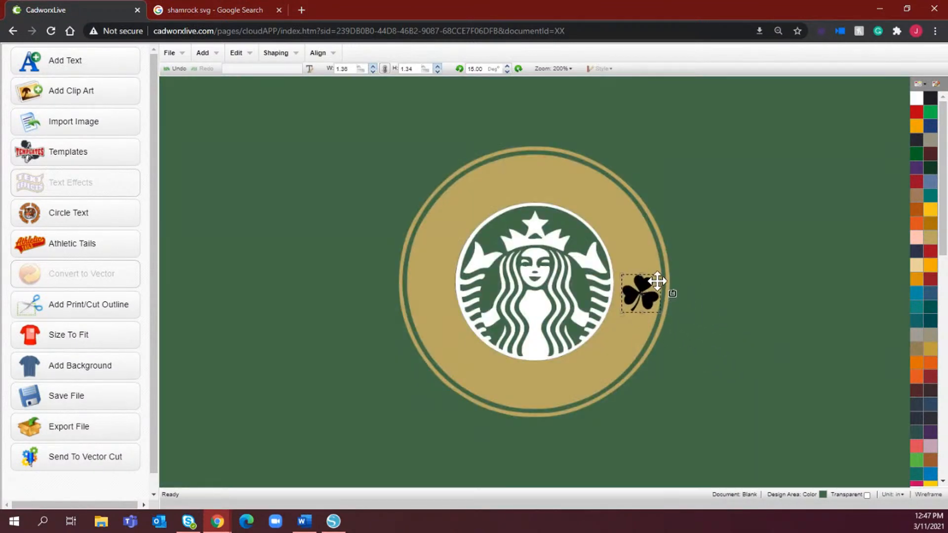
pyautogui.moveTo(661, 275); pyautogui.dragTo(653, 281)
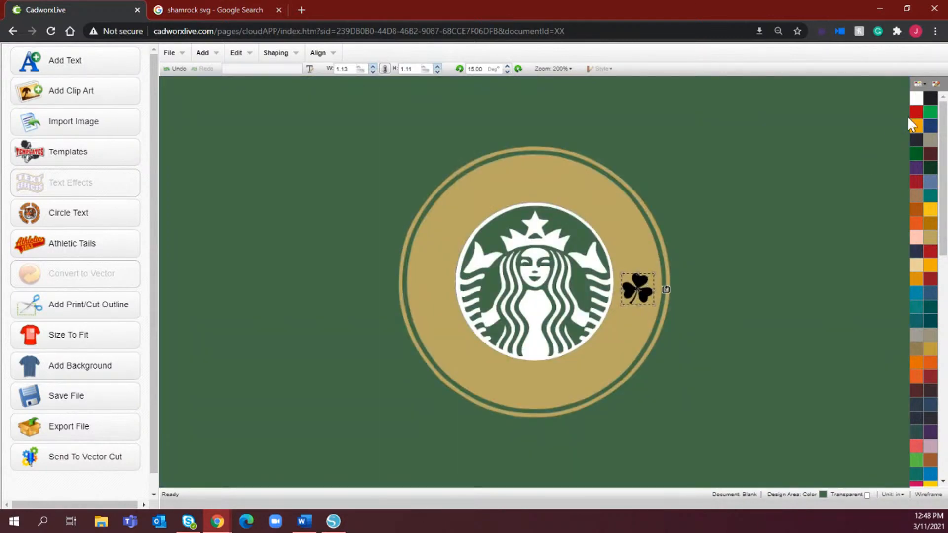
# Step: Color the shamrock white and place a copy on the left side of the gold band, applying Mirror Horizontal to the copy
pyautogui.click(917, 99)
pyautogui.moveTo(642, 291); pyautogui.dragTo(434, 294)
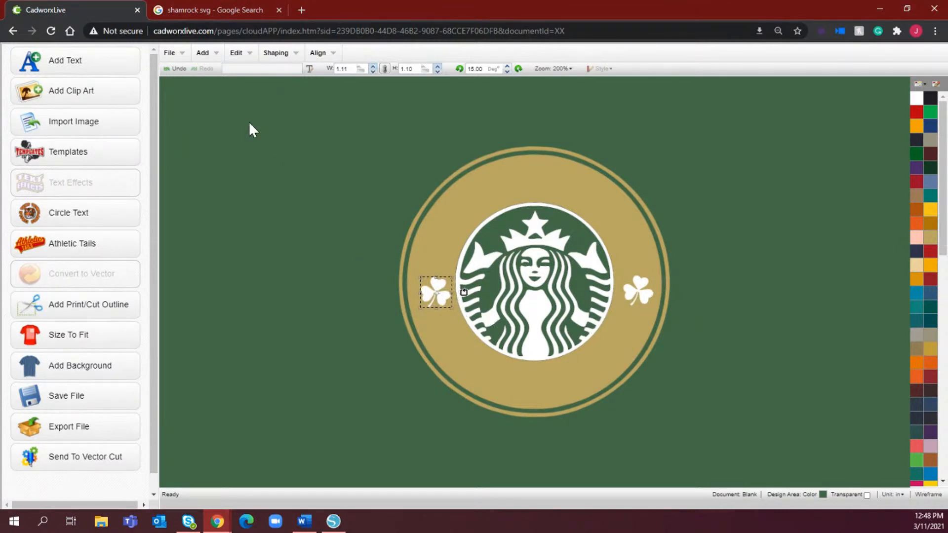
pyautogui.click(279, 55)
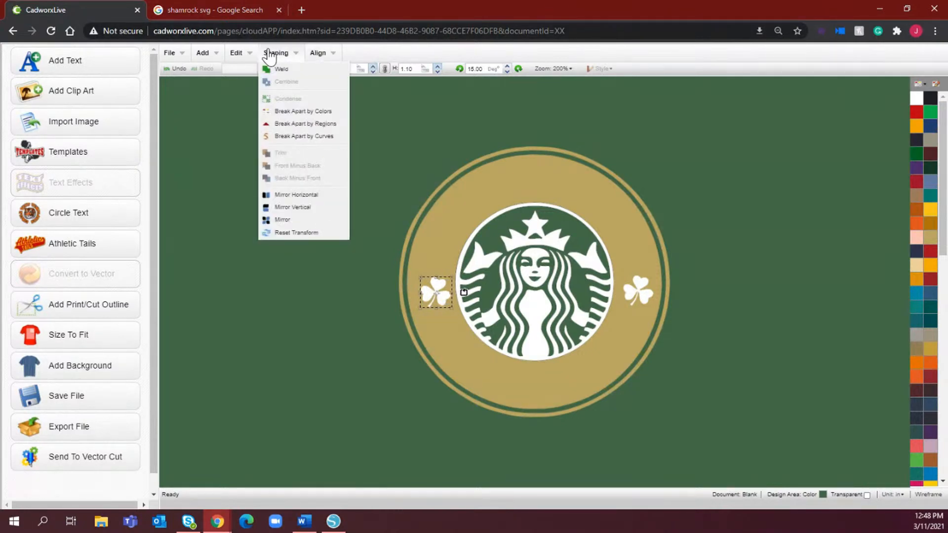
pyautogui.click(301, 195)
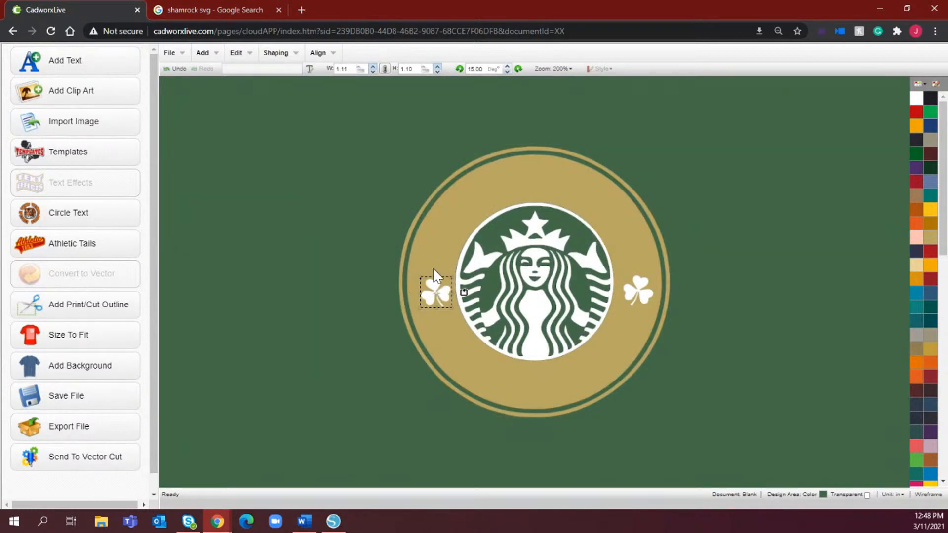
pyautogui.moveTo(435, 293); pyautogui.dragTo(430, 292)
# Step: Align the two white shamrocks with Middle and condense them into one object
pyautogui.click(640, 290)
pyautogui.moveTo(646, 291); pyautogui.dragTo(646, 290)
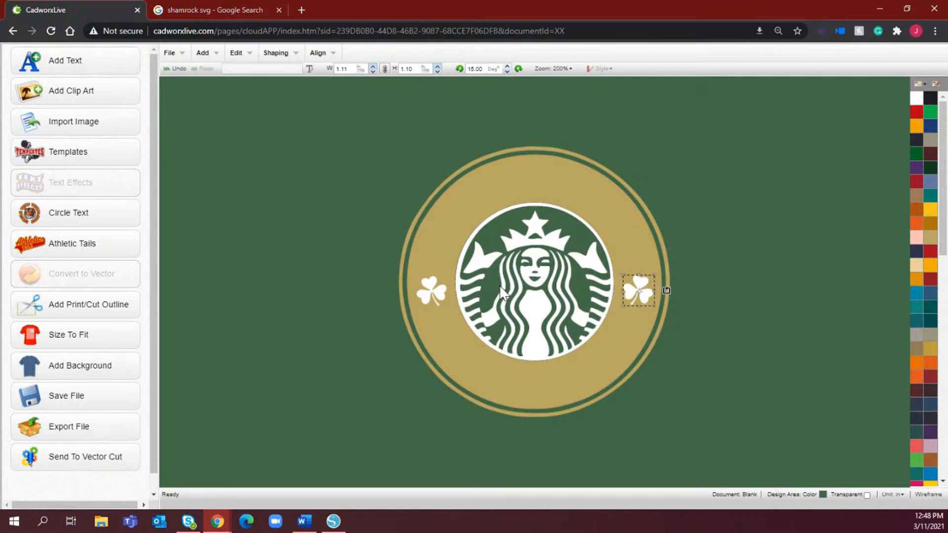
pyautogui.keyDown('shift'); pyautogui.click(433, 292); pyautogui.keyUp('shift')
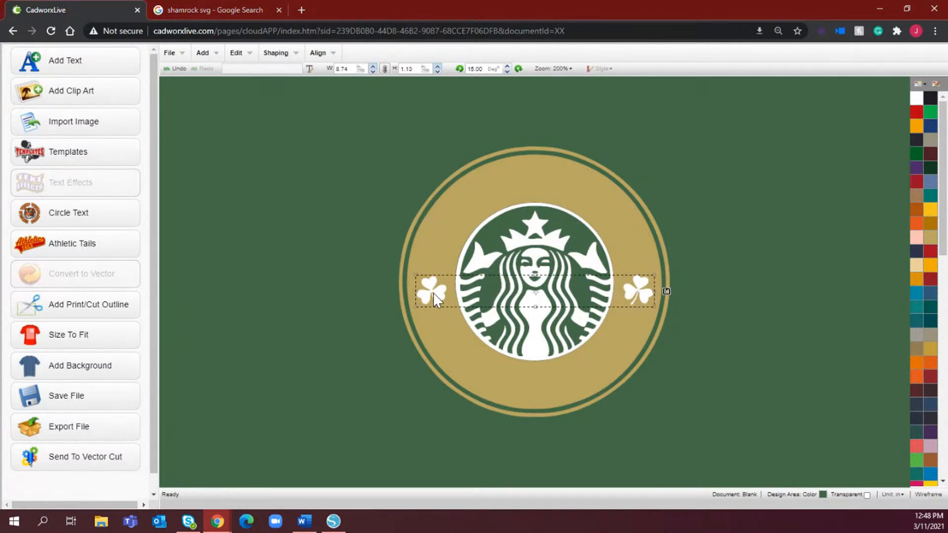
pyautogui.click(319, 53)
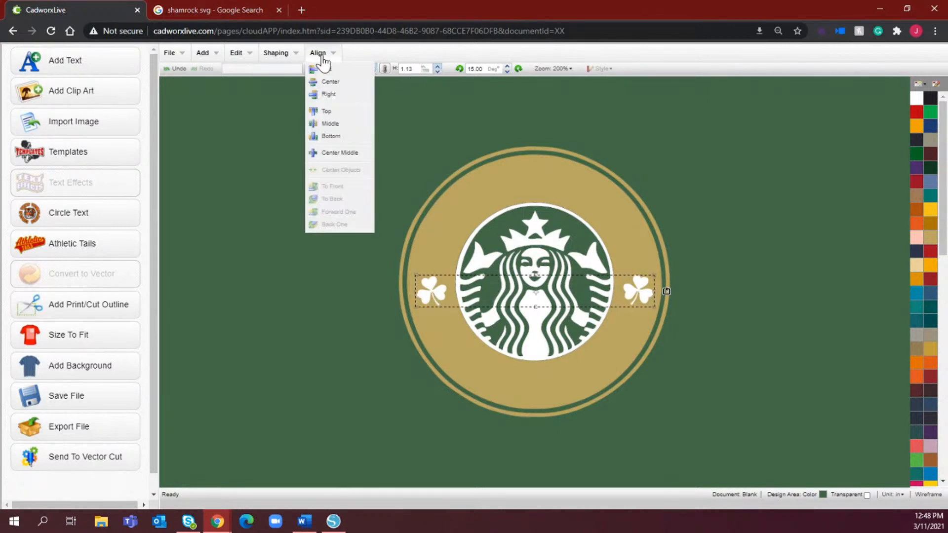
pyautogui.click(340, 124)
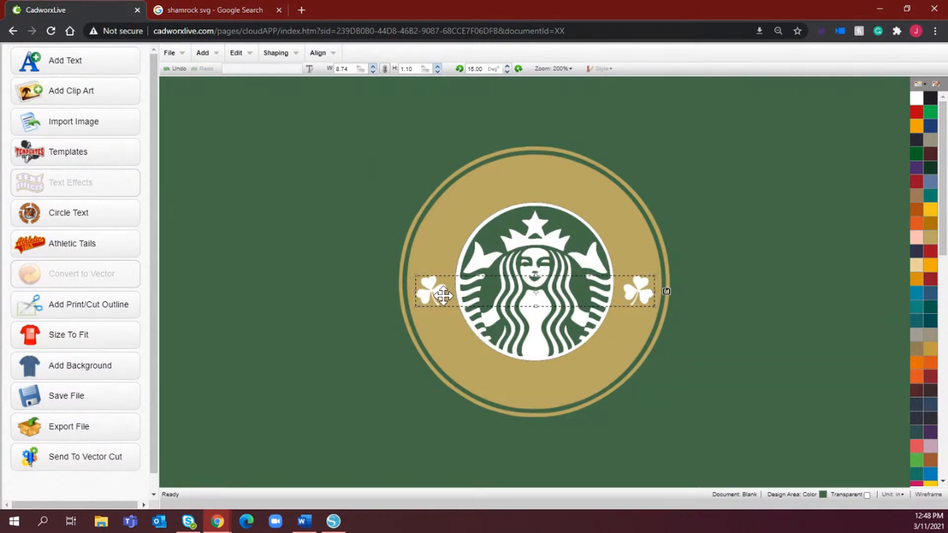
pyautogui.click(282, 54)
pyautogui.click(296, 98)
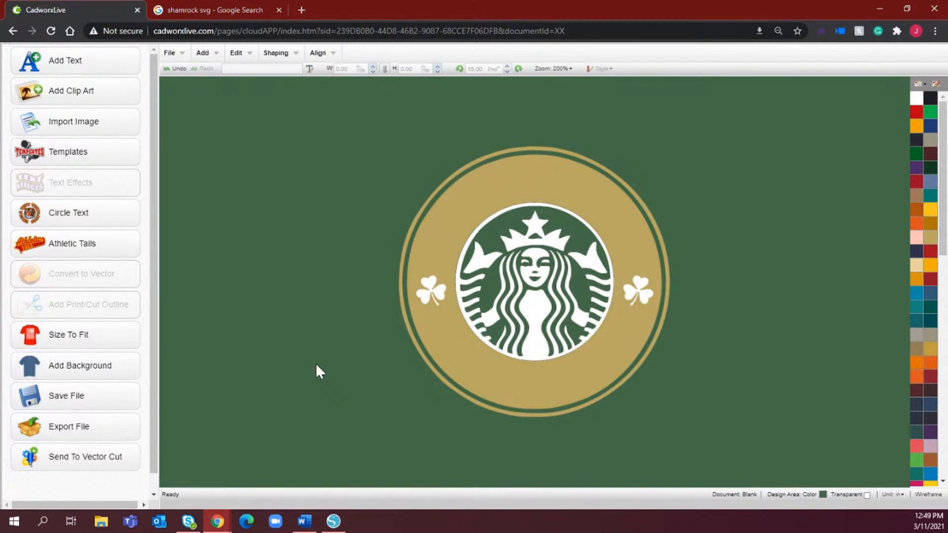
# Step: Add new text reading "COFFEE IS MY" and set its font to PLAIN BLOCK from the Basic fonts
pyautogui.click(79, 67)
pyautogui.click(584, 167)
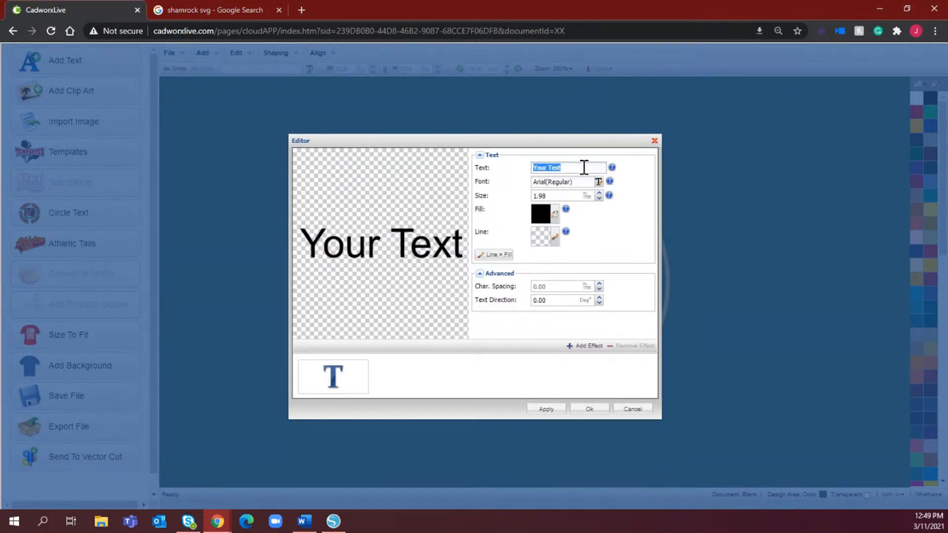
pyautogui.write('COFFEE IS MY')
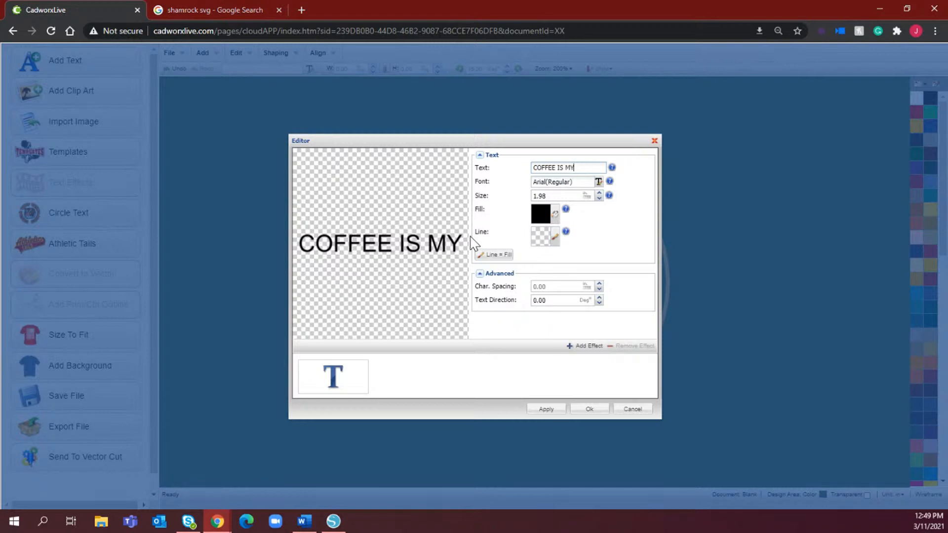
pyautogui.click(578, 182)
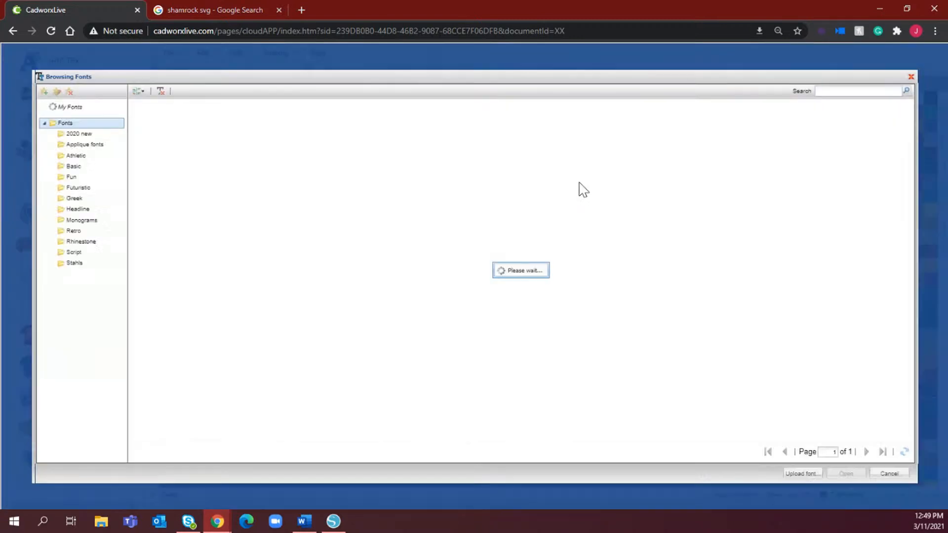
pyautogui.click(91, 221)
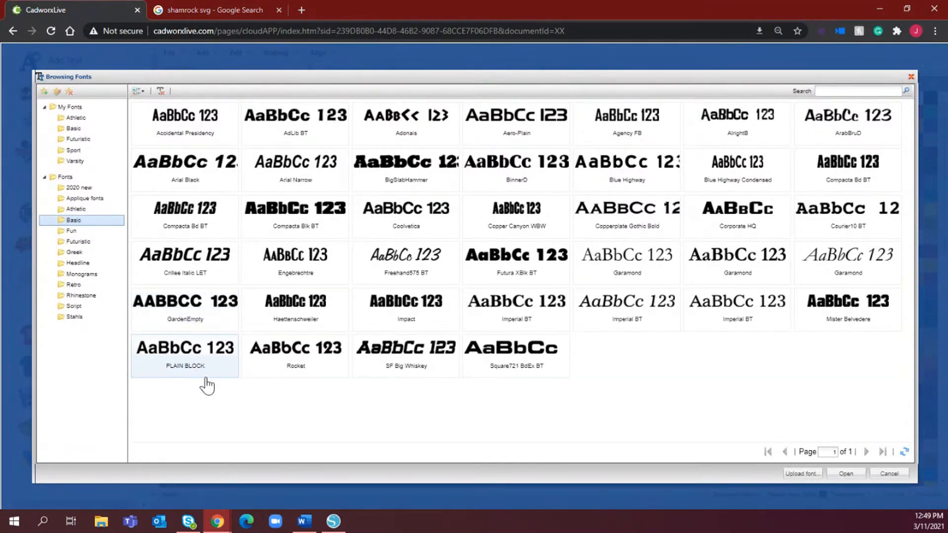
pyautogui.doubleClick(179, 368)
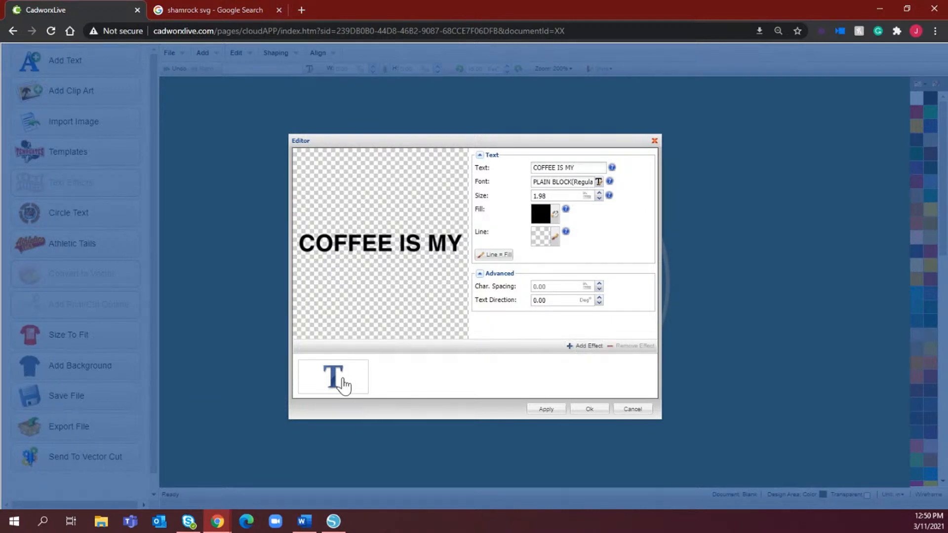
# Step: Apply the Classic Arc 1 effect to the "COFFEE IS MY" text and add it to the design
pyautogui.click(584, 347)
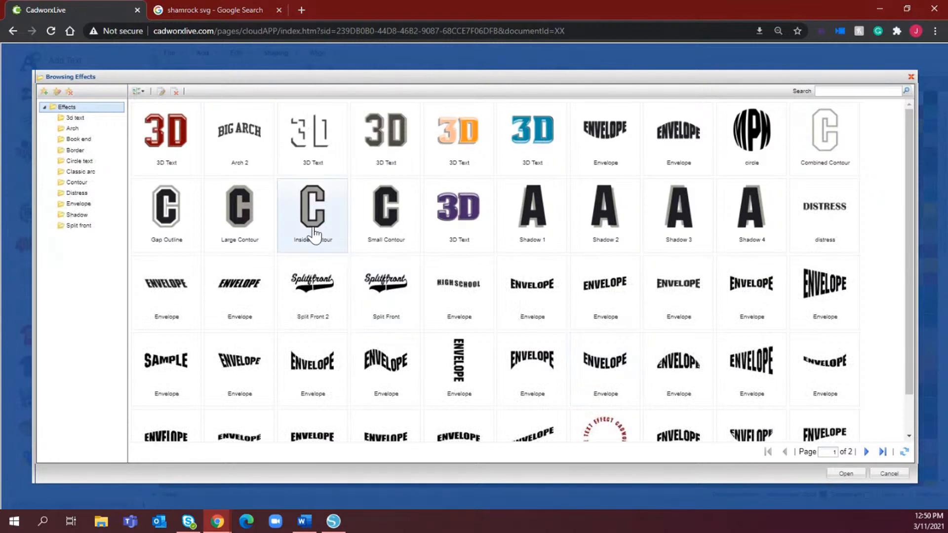
pyautogui.click(100, 174)
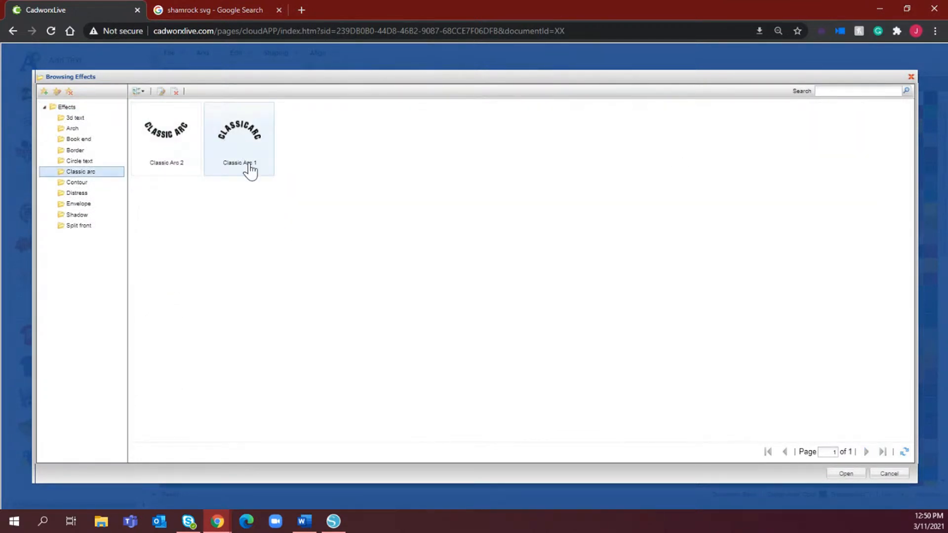
pyautogui.doubleClick(240, 159)
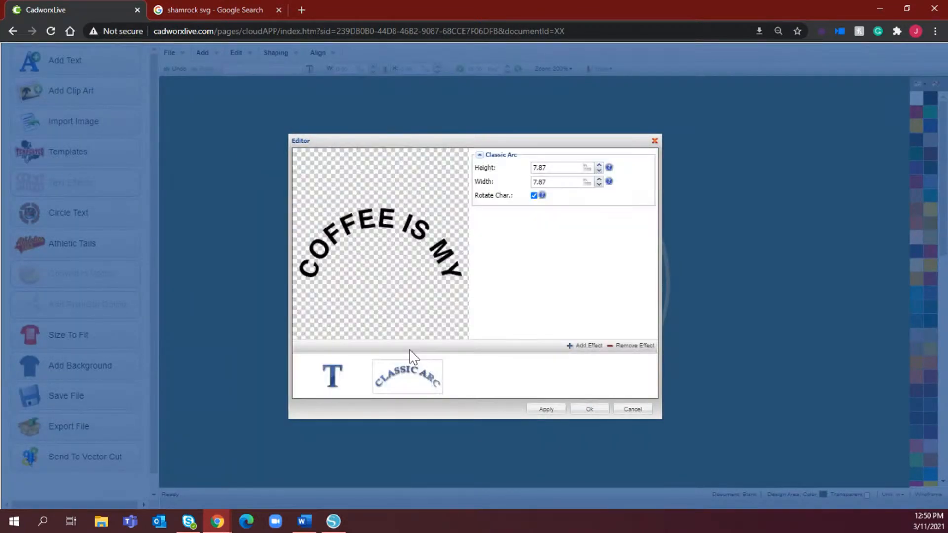
pyautogui.click(585, 411)
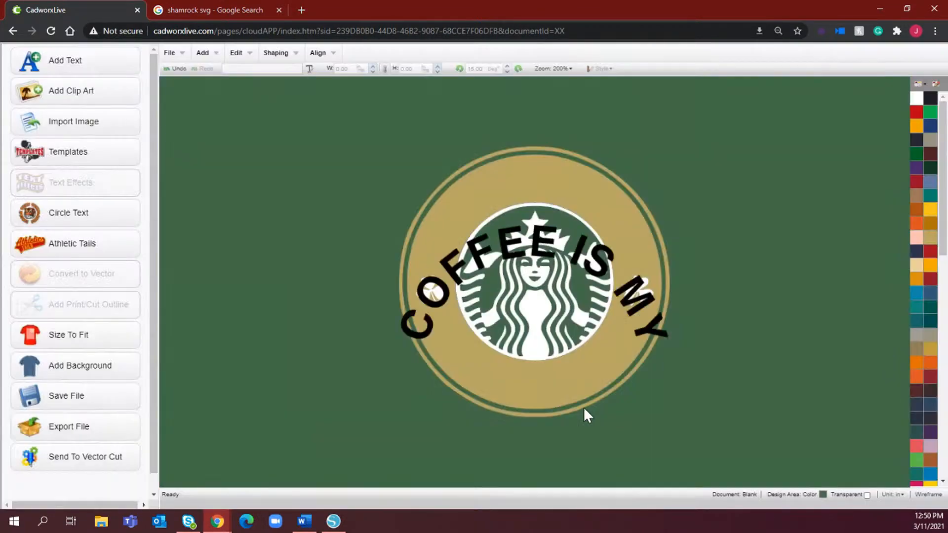
# Step: Move the arched "COFFEE IS MY" text onto the upper gold band and scale it to about 8.33 by 3.54 in
pyautogui.moveTo(591, 242); pyautogui.dragTo(596, 173)
pyautogui.moveTo(668, 153); pyautogui.dragTo(650, 156)
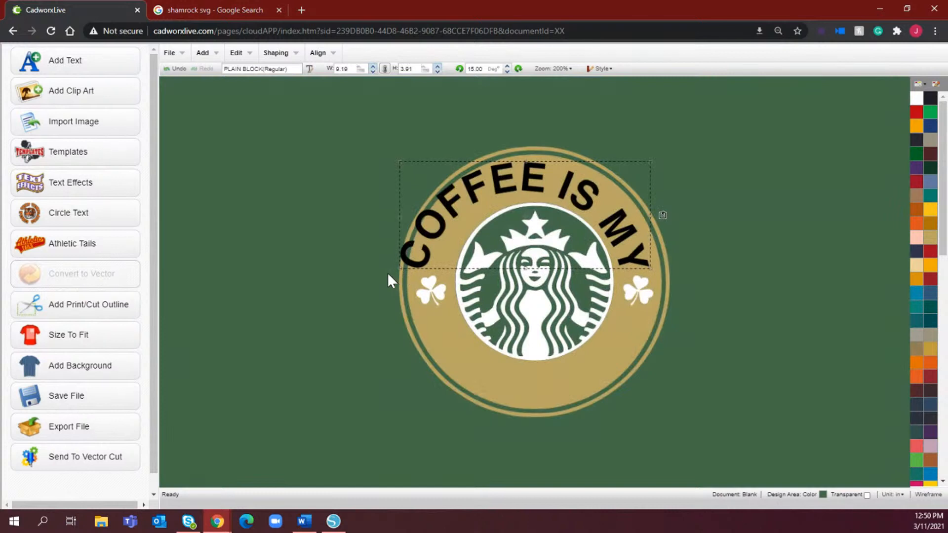
pyautogui.moveTo(399, 267); pyautogui.dragTo(412, 269)
pyautogui.moveTo(419, 270); pyautogui.dragTo(425, 265)
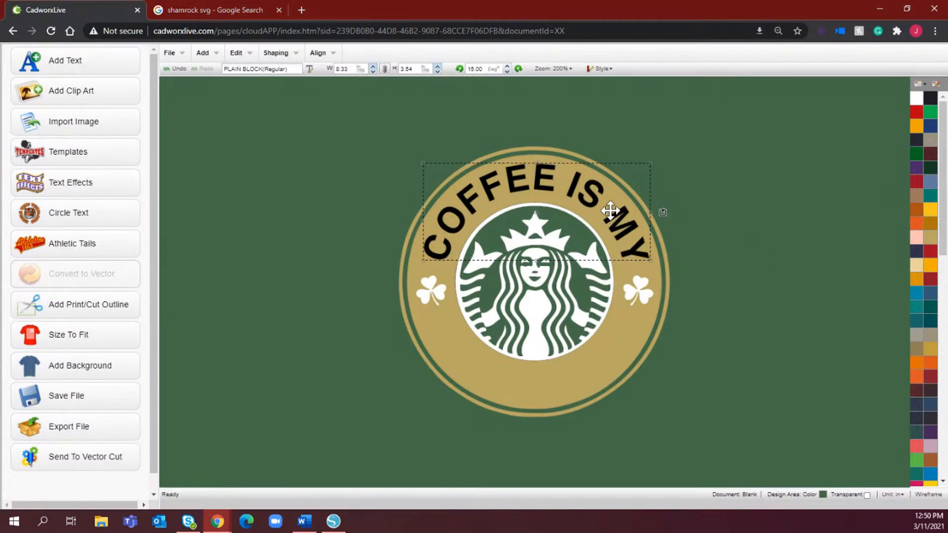
# Step: Try adjusting the Classic Arc height of the "COFFEE IS MY" text
pyautogui.doubleClick(525, 187)
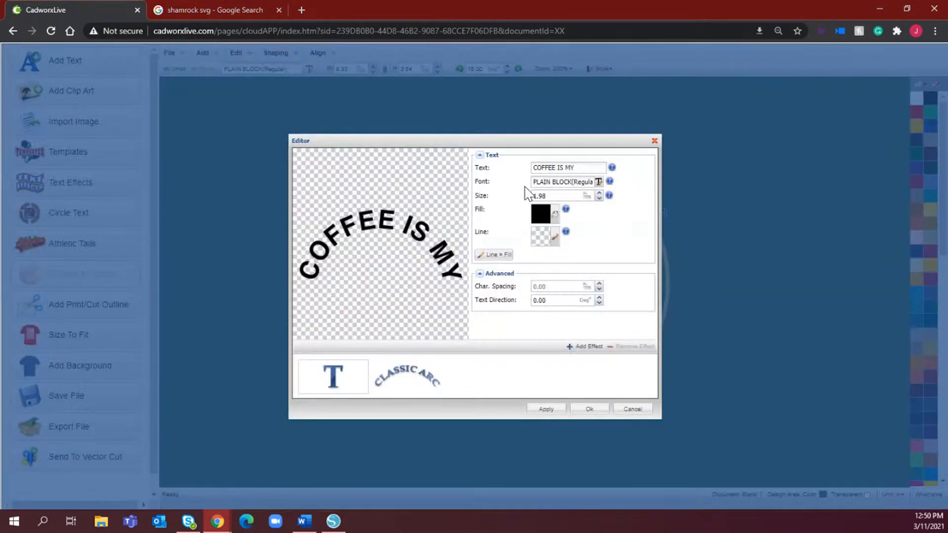
pyautogui.click(428, 375)
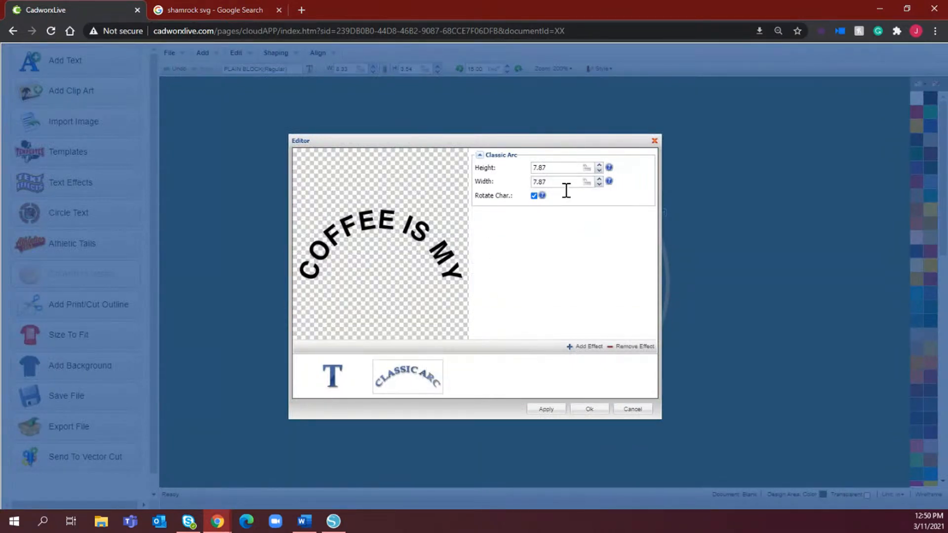
pyautogui.click(549, 167)
pyautogui.press('BackSpace')
pyautogui.write('7')
pyautogui.click(595, 416)
# Step: Color the arched "COFFEE IS MY" text white
pyautogui.click(587, 190)
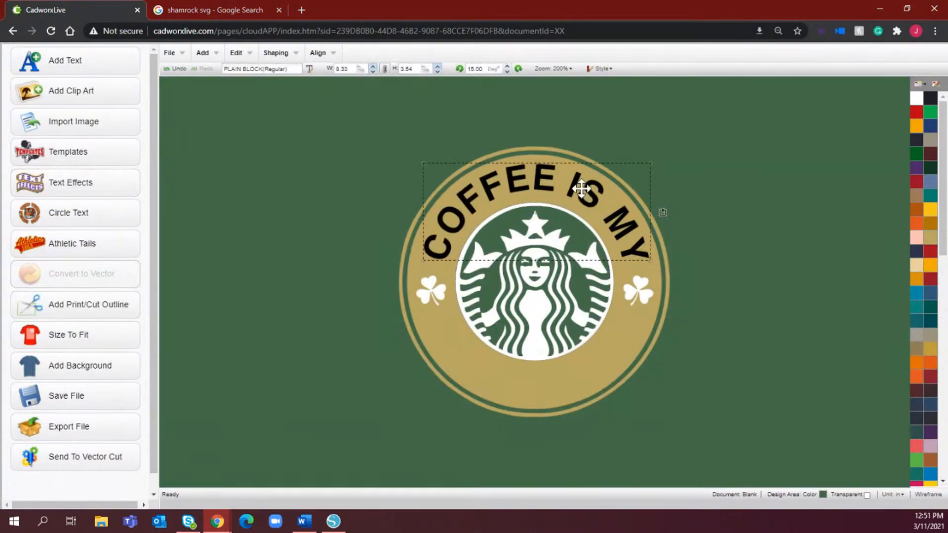
pyautogui.click(916, 99)
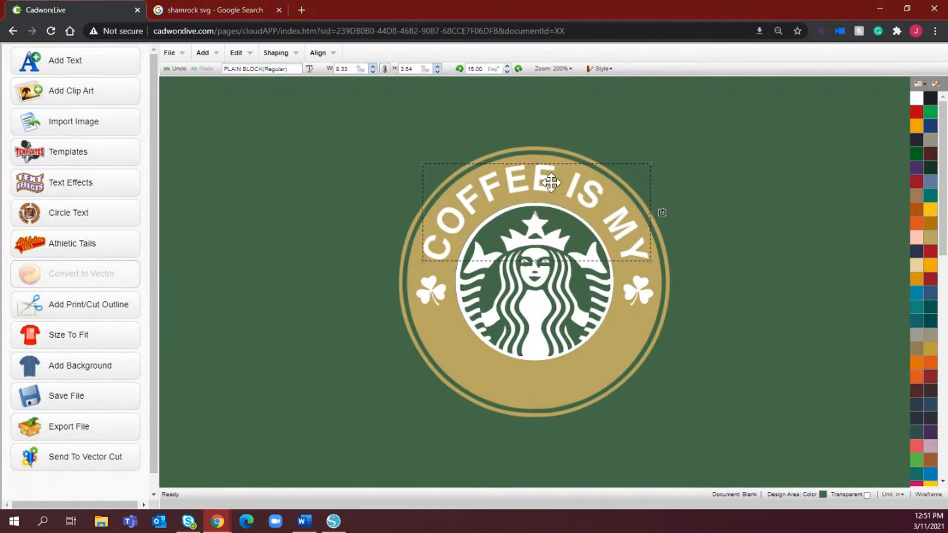
pyautogui.doubleClick(550, 178)
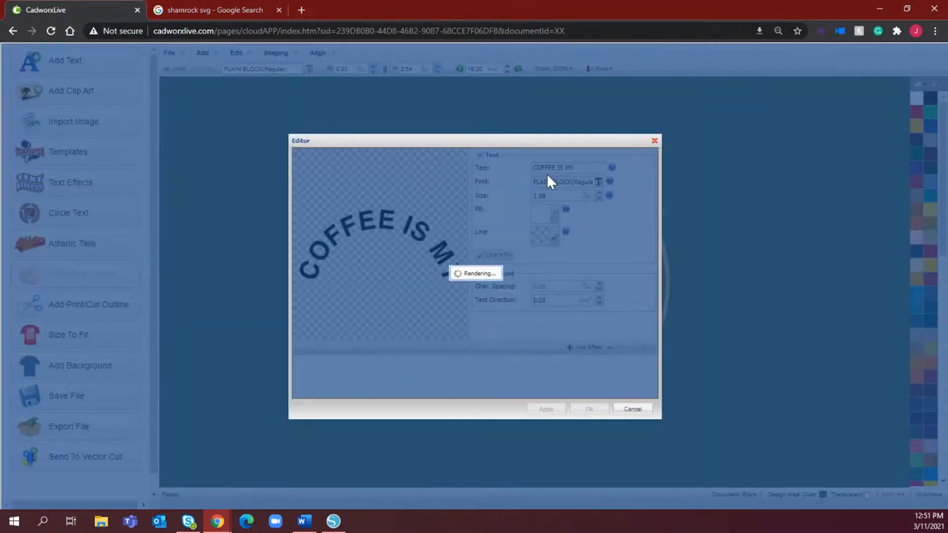
pyautogui.click(639, 410)
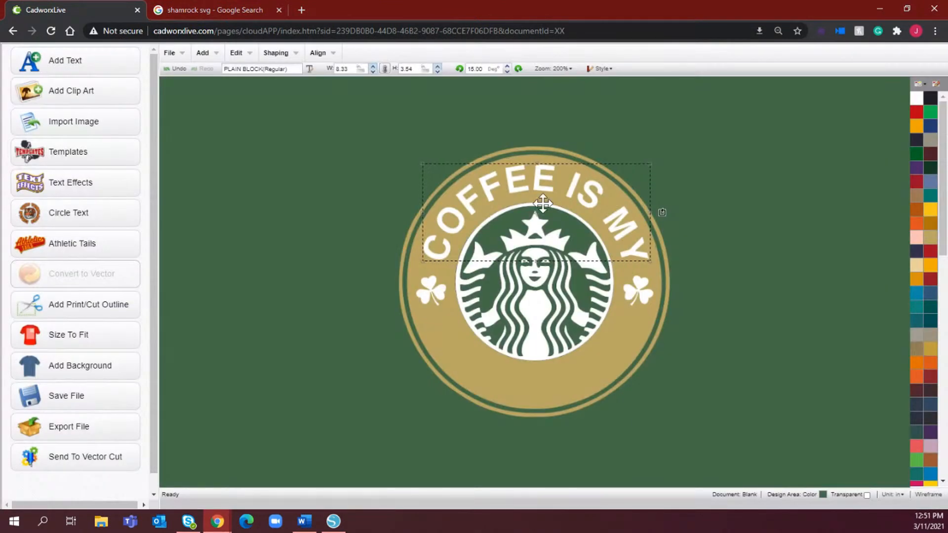
# Step: Duplicate the white arched text, move the copy below the emblem and change its wording to "POT O' GOLD"
pyautogui.hotkey('ctrl', 'd')
pyautogui.moveTo(541, 198); pyautogui.dragTo(525, 374)
pyautogui.doubleClick(525, 374)
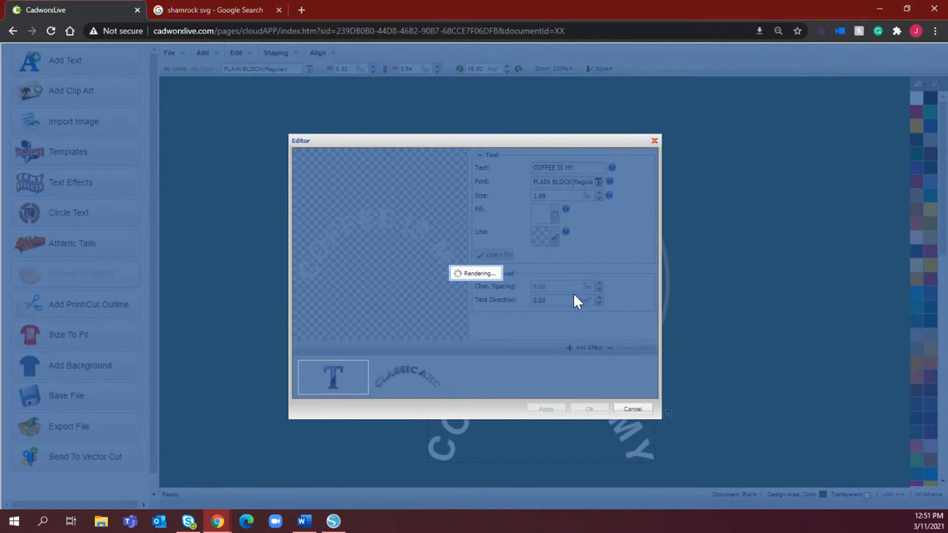
pyautogui.tripleClick(585, 169)
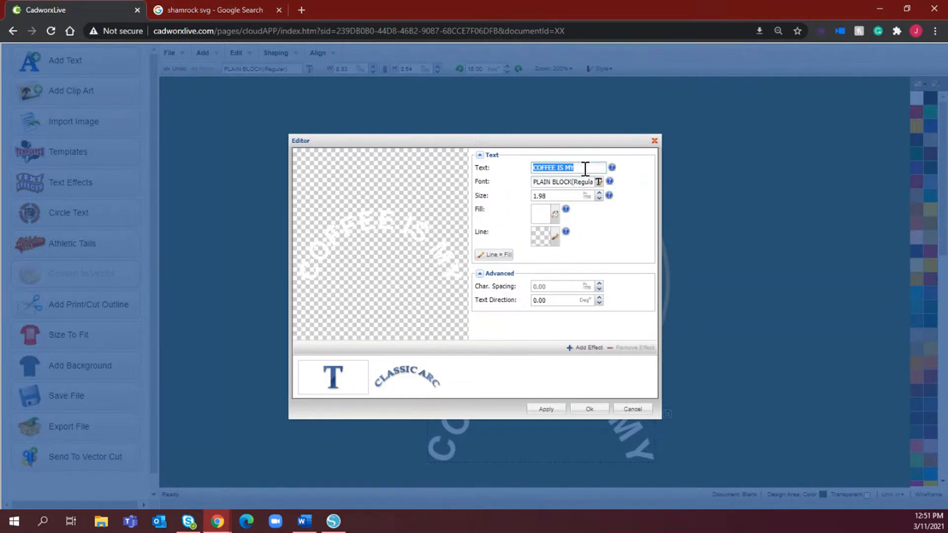
pyautogui.write("POT O' GOLD")
# Step: Replace the "POT O' GOLD" text's arc effect with the downward-curving Classic Arc 2
pyautogui.click(432, 387)
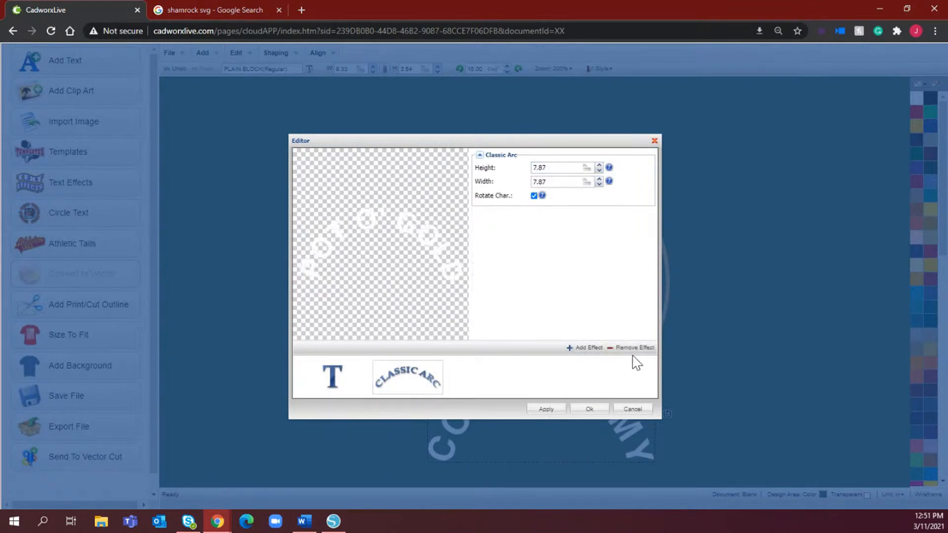
pyautogui.click(636, 349)
pyautogui.click(586, 348)
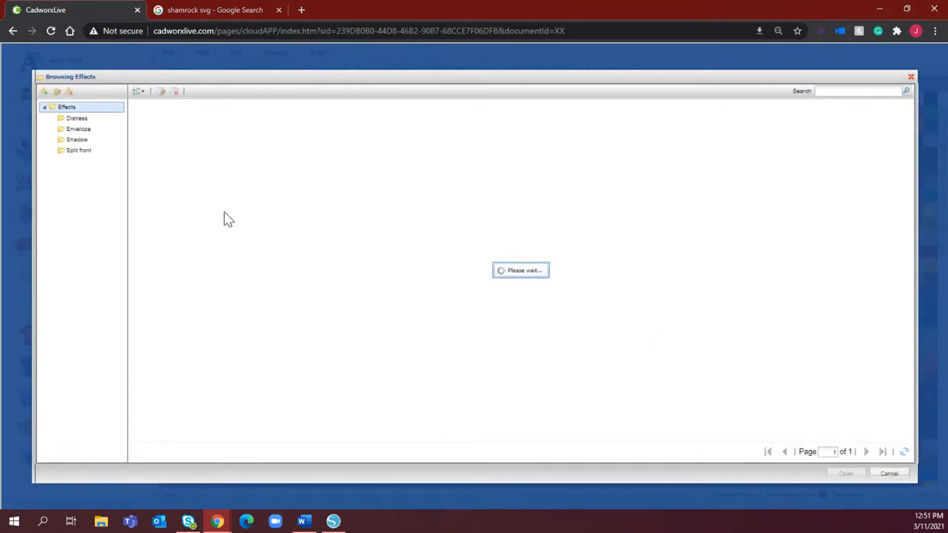
pyautogui.click(108, 173)
pyautogui.click(167, 163)
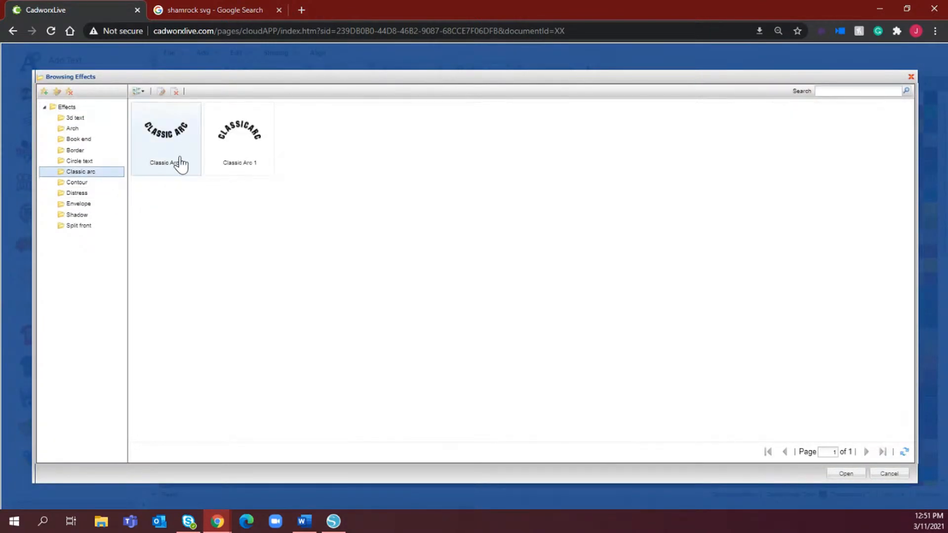
pyautogui.doubleClick(179, 168)
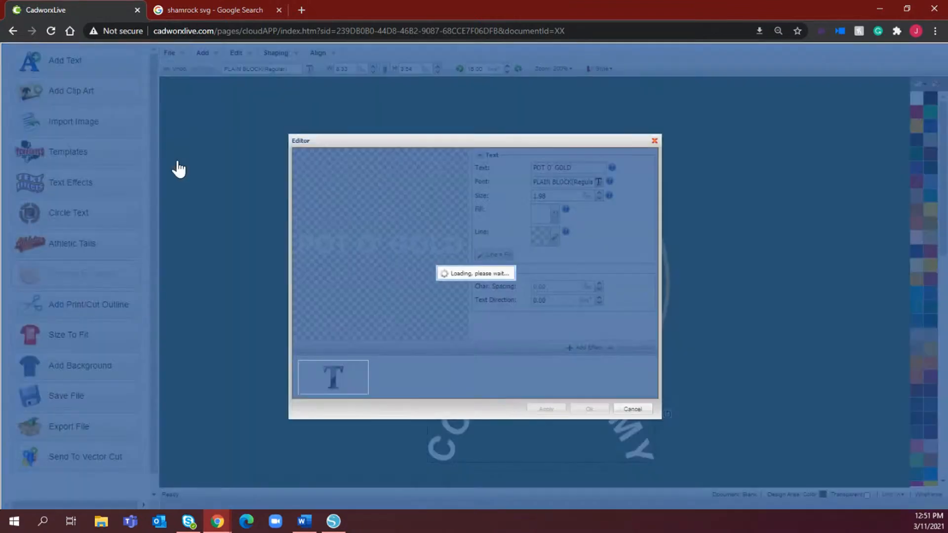
pyautogui.click(598, 410)
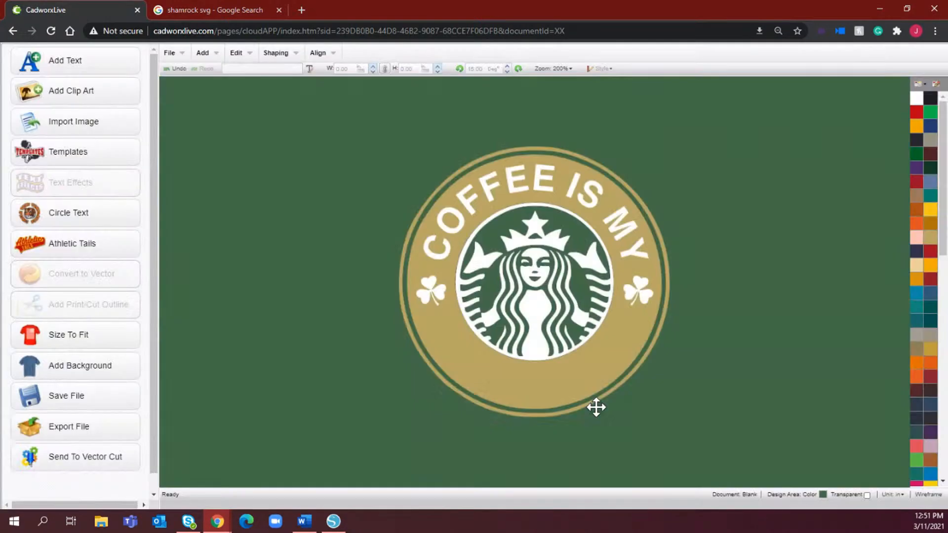
# Step: Position the "POT O' GOLD" text on the lower gold band between the two shamrocks
pyautogui.click(582, 434)
pyautogui.moveTo(582, 434); pyautogui.dragTo(580, 378)
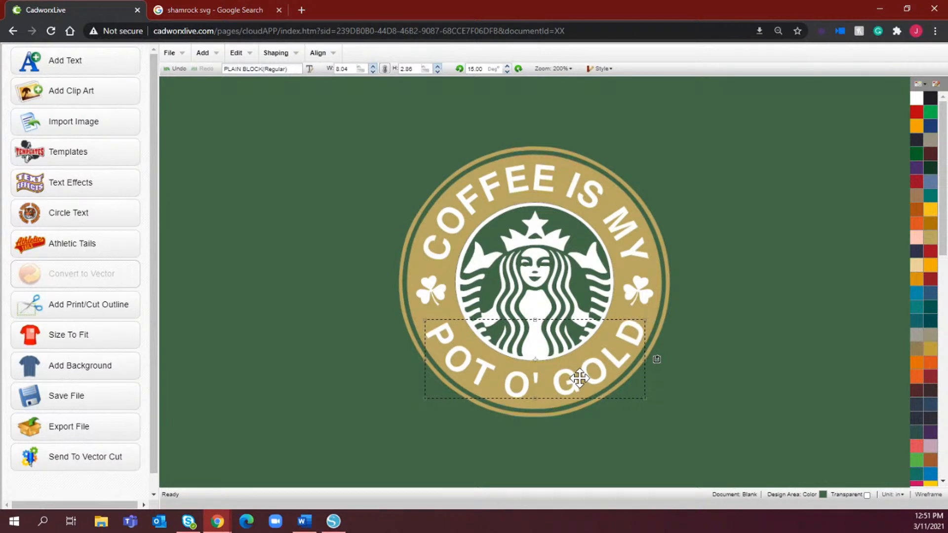
pyautogui.click(562, 434)
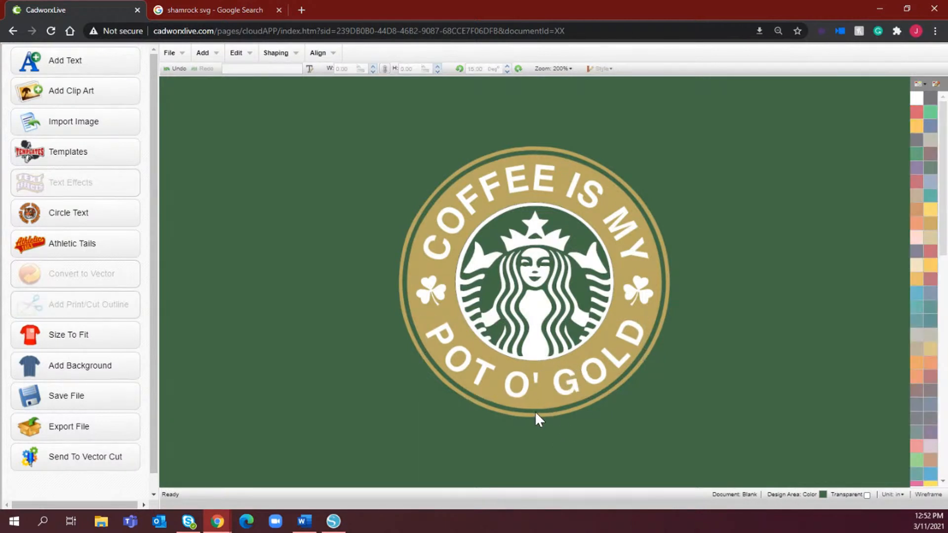
pyautogui.click(540, 377)
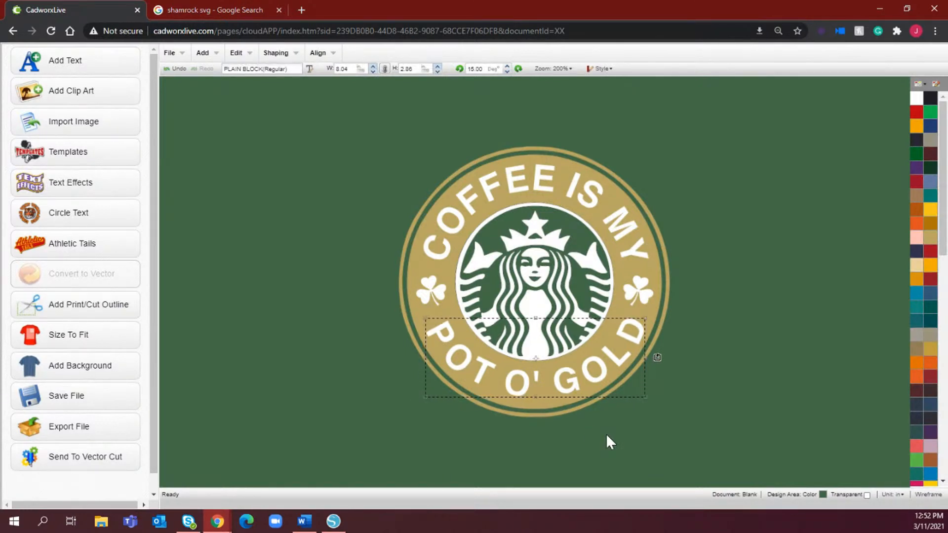
pyautogui.click(661, 443)
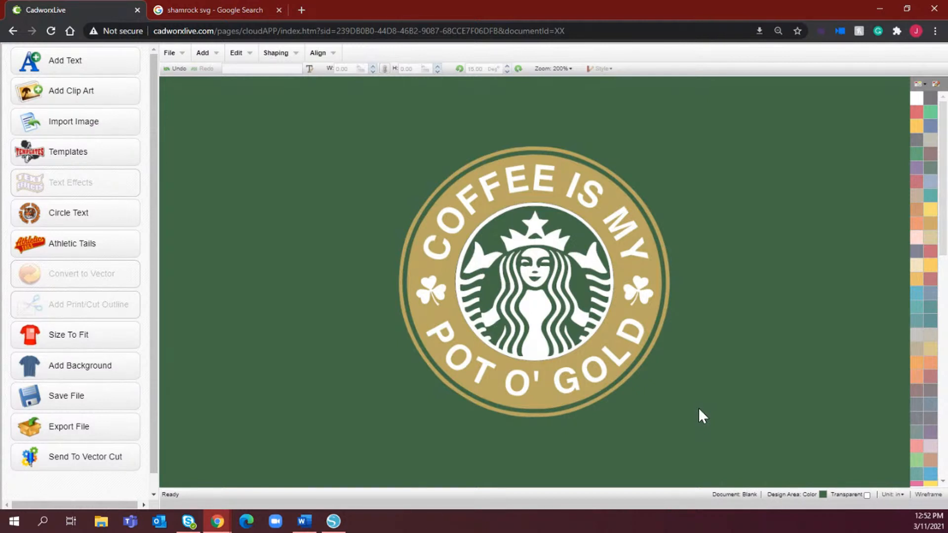
pyautogui.click(332, 527)
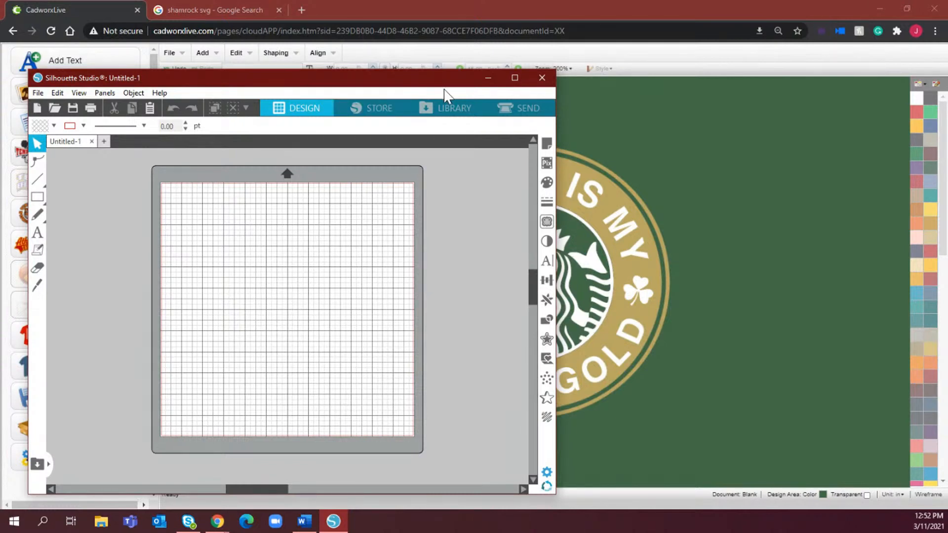
pyautogui.click(488, 79)
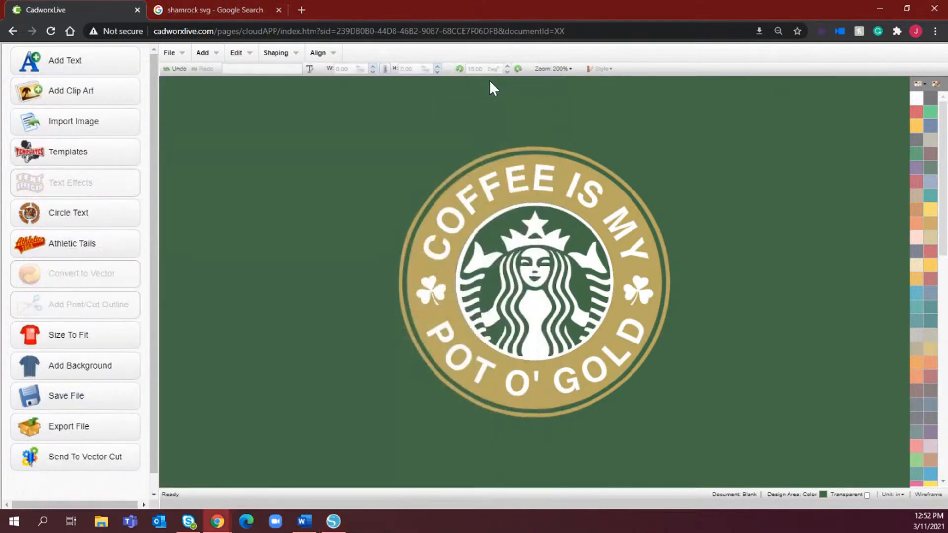
pyautogui.click(91, 165)
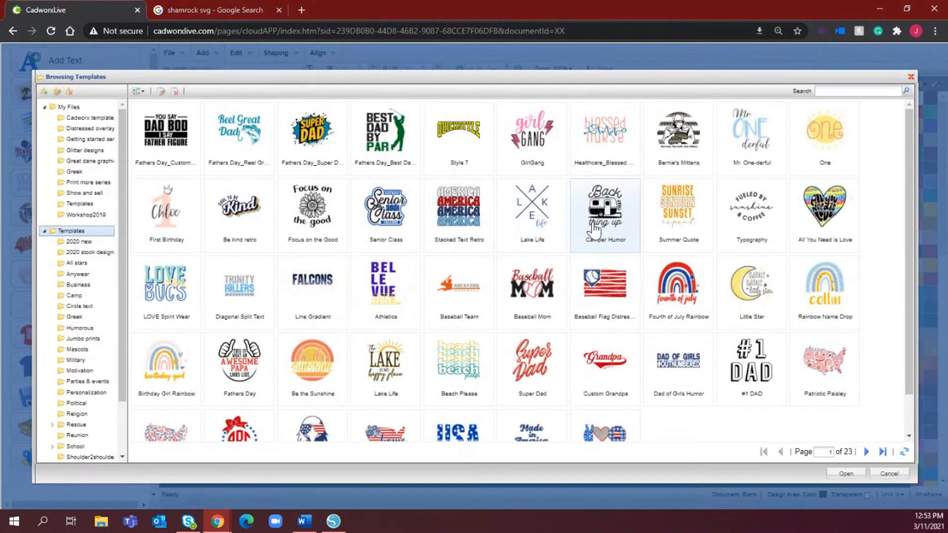
pyautogui.click(889, 473)
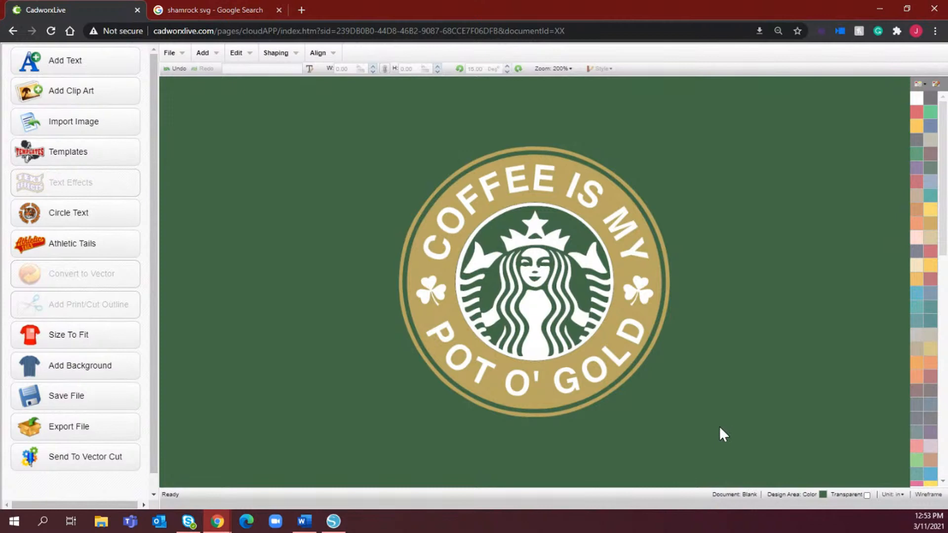
# Step: Condense the whole design into one object and break it apart by colors
pyautogui.moveTo(750, 449); pyautogui.dragTo(413, 190)
pyautogui.click(276, 53)
pyautogui.click(297, 96)
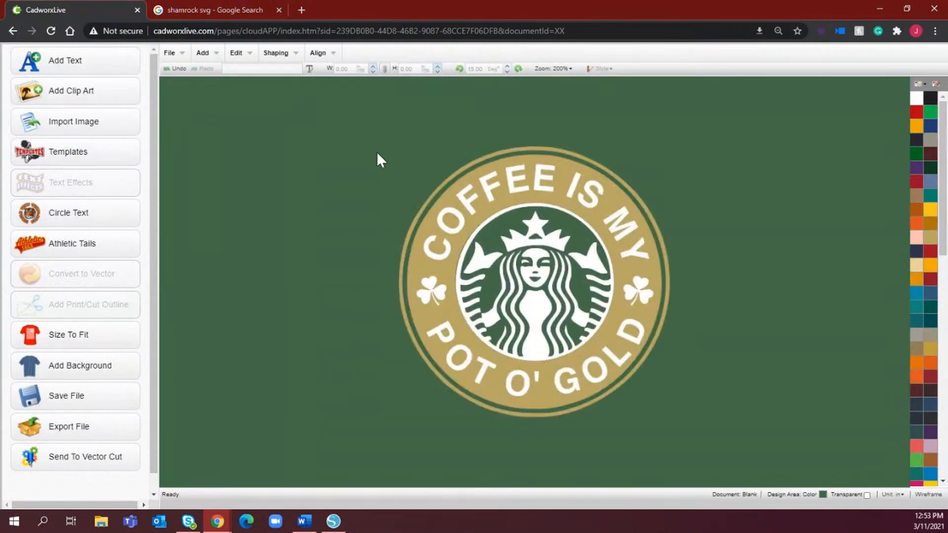
pyautogui.click(275, 52)
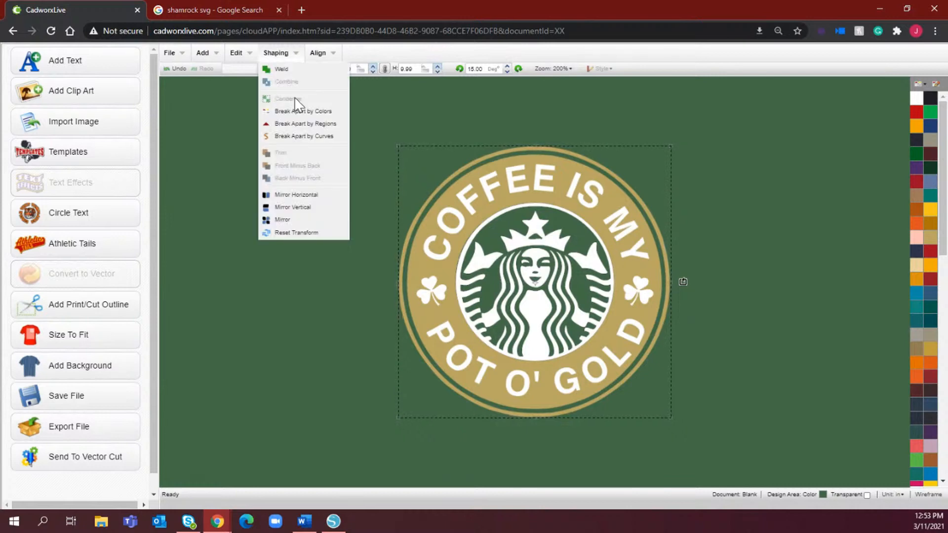
pyautogui.click(299, 111)
# Step: Place the white artwork to the left of the gold ring so they sit side by side, and color the white artwork black
pyautogui.moveTo(550, 269); pyautogui.dragTo(262, 268)
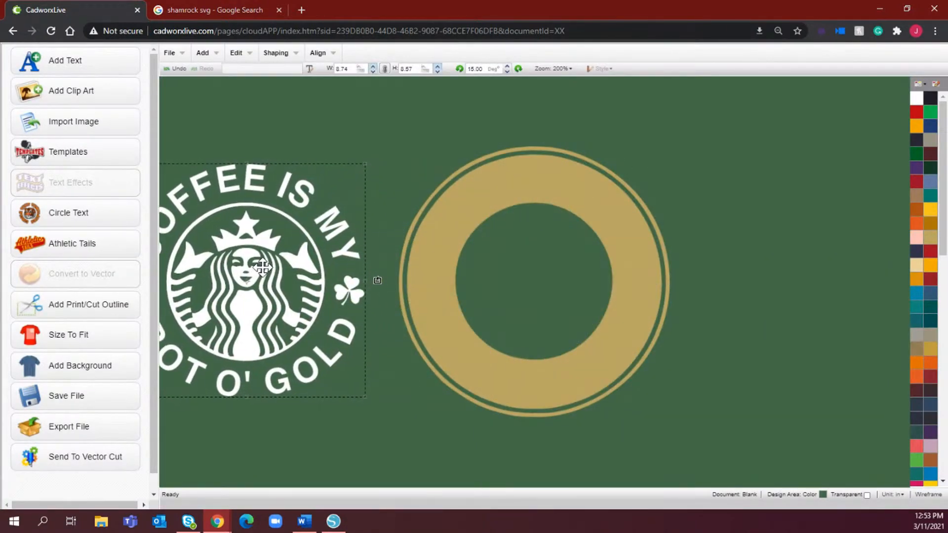
pyautogui.moveTo(472, 246); pyautogui.dragTo(563, 244)
pyautogui.moveTo(282, 264); pyautogui.dragTo(367, 260)
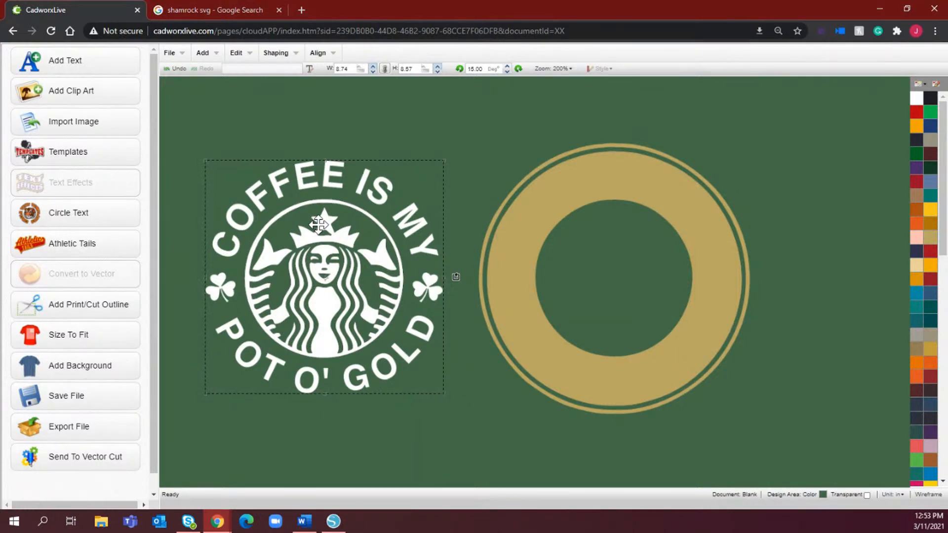
pyautogui.click(930, 98)
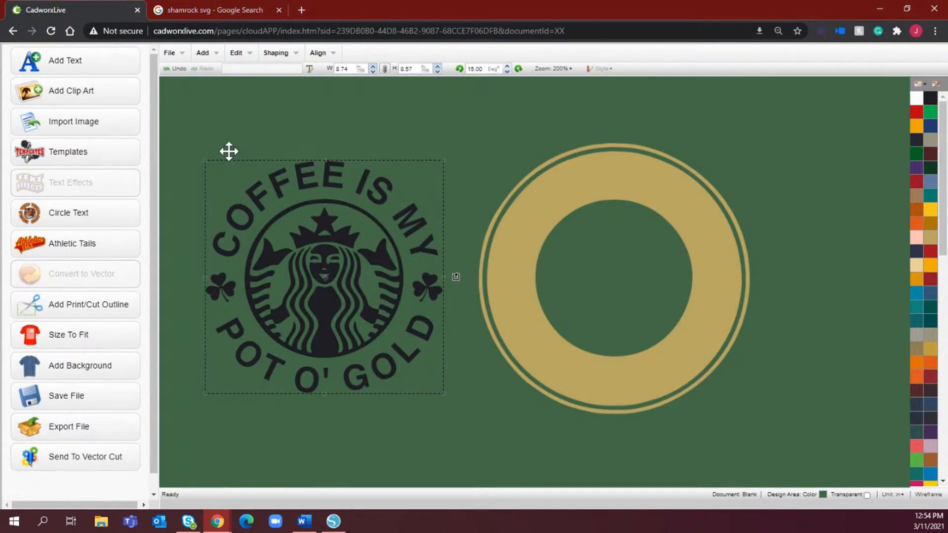
# Step: Export the color-separated design as a PNG file under the existing name "utraweed-softfoam" at 150 dpi
pyautogui.click(169, 53)
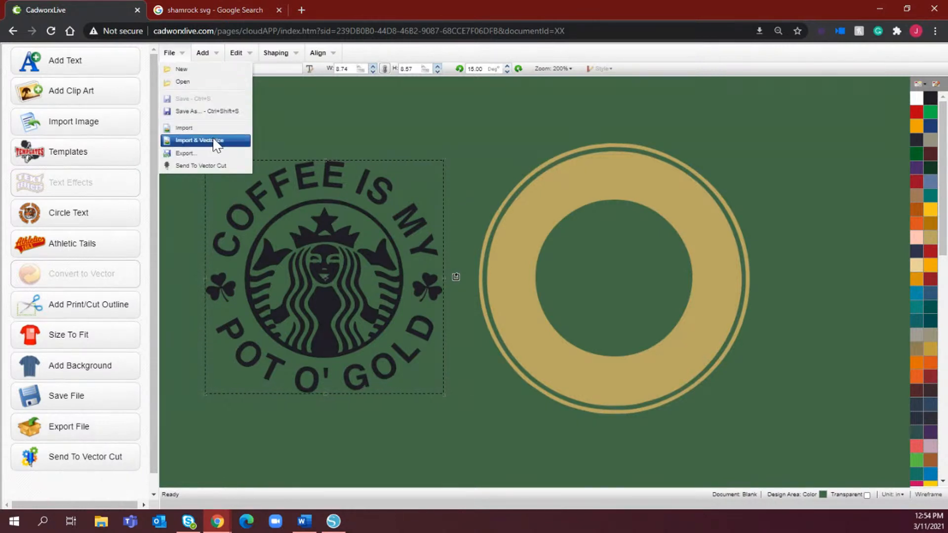
pyautogui.click(212, 154)
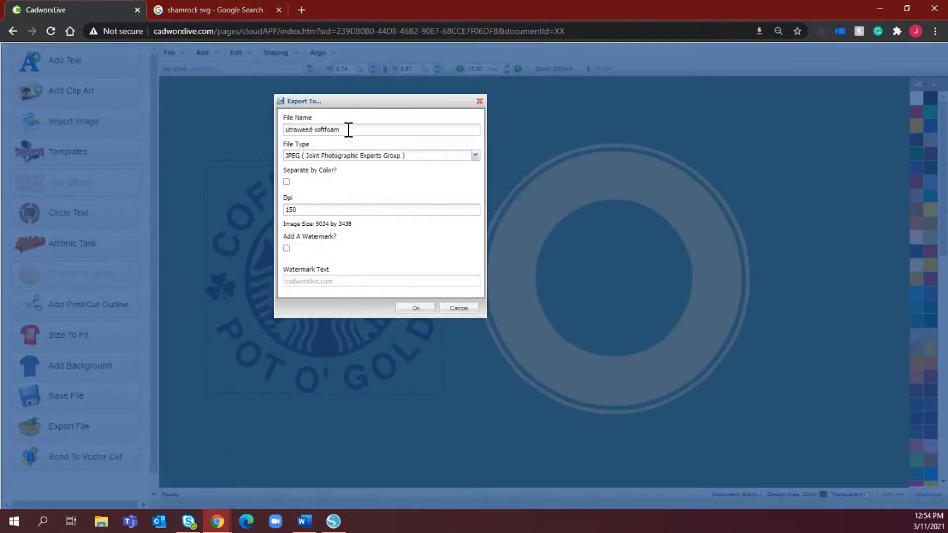
pyautogui.click(356, 157)
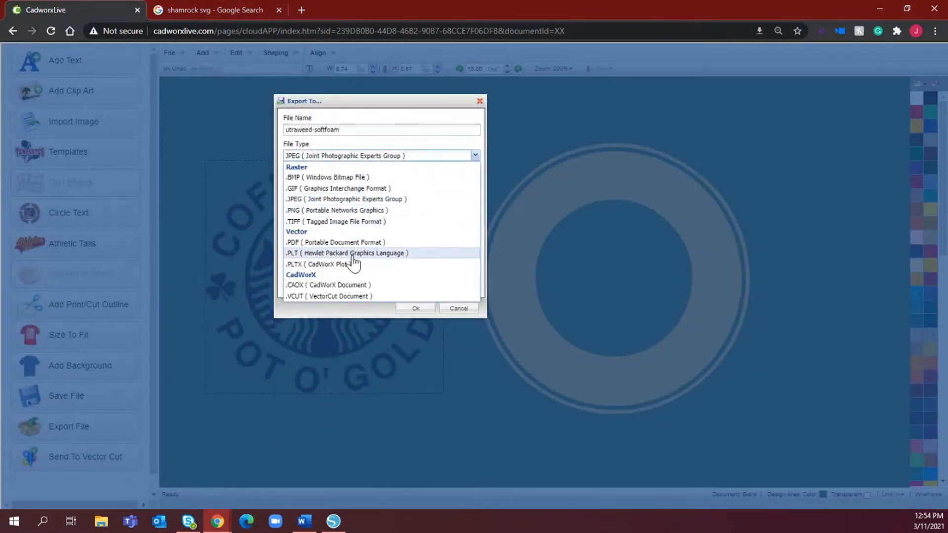
pyautogui.click(348, 211)
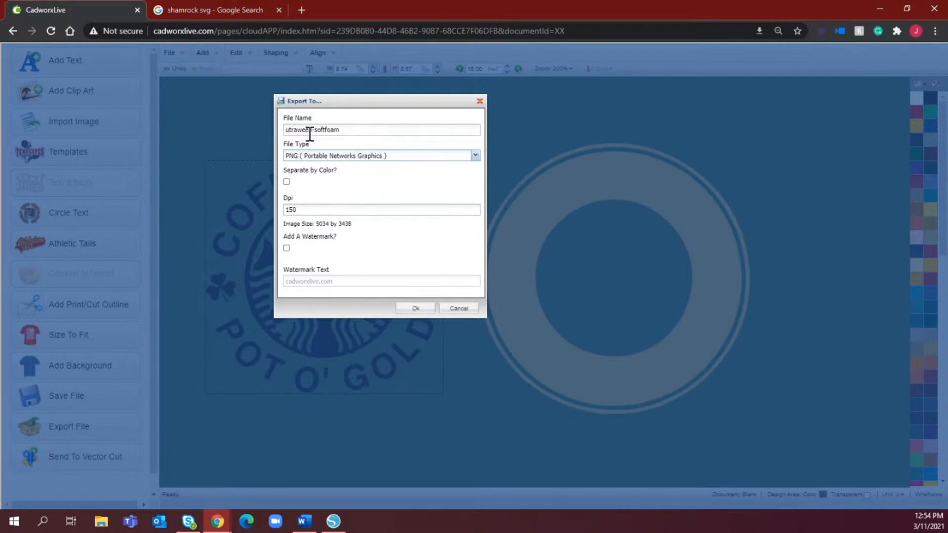
pyautogui.click(415, 309)
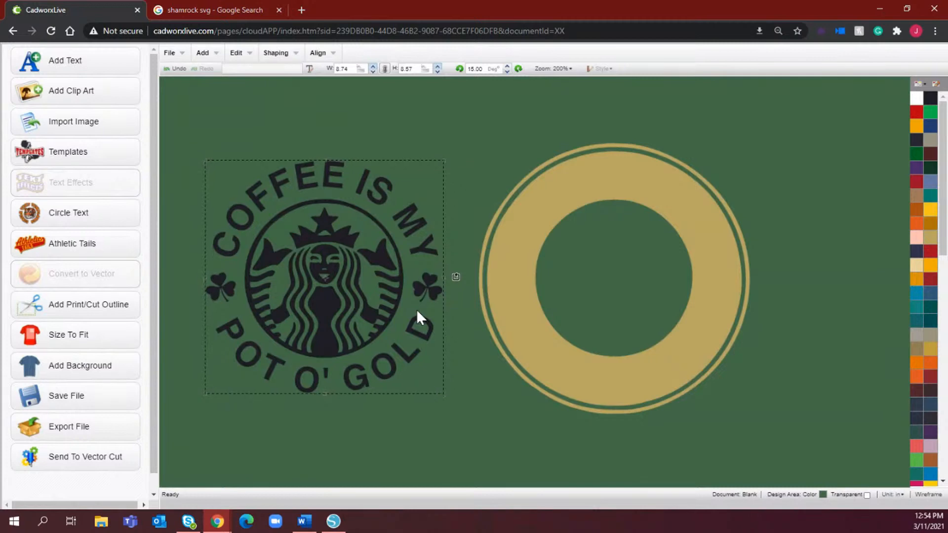
# Step: Switch to Silhouette Studio and maximize its window
pyautogui.click(333, 523)
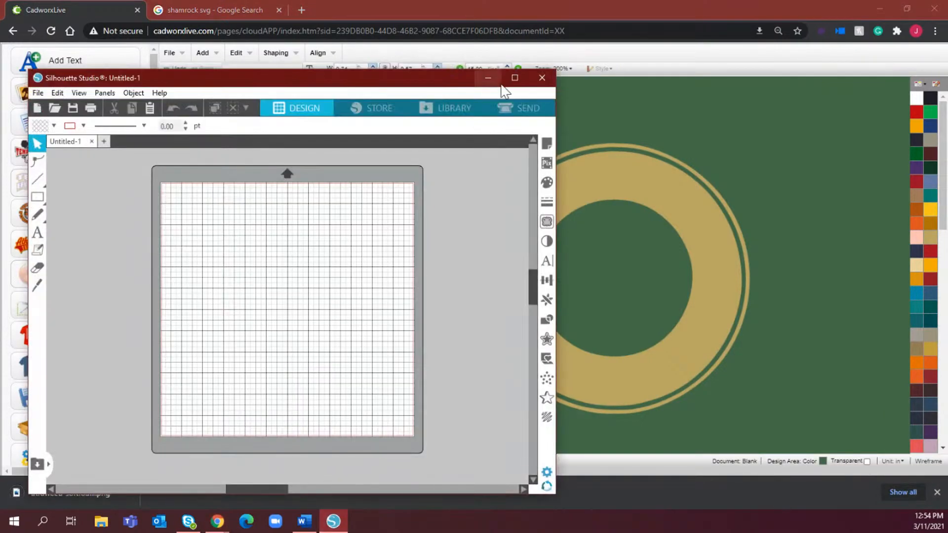
pyautogui.click(515, 79)
# Step: Open the "utraweed-softfoam (2)" PNG from Downloads and delete its artwork from the page
pyautogui.click(9, 20)
pyautogui.click(32, 59)
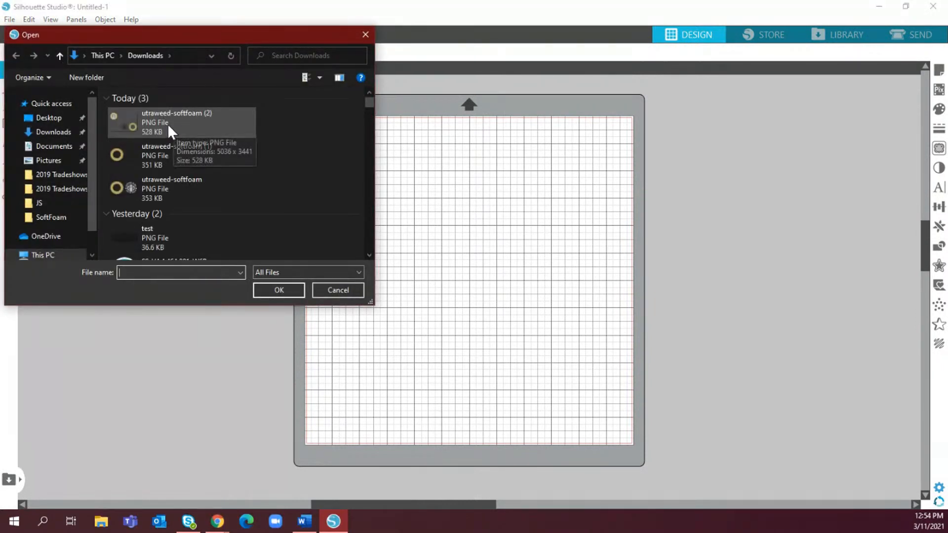
pyautogui.doubleClick(167, 124)
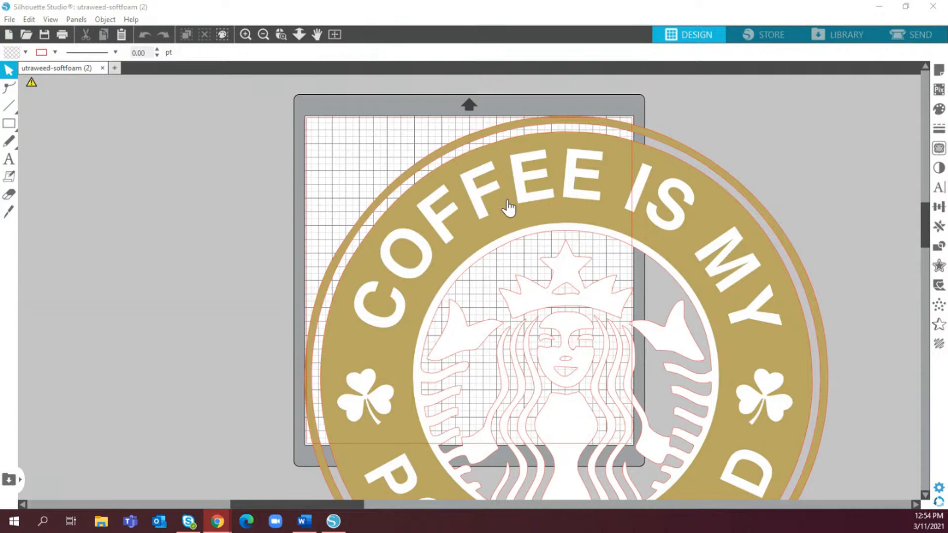
pyautogui.click(534, 355)
pyautogui.moveTo(463, 331); pyautogui.dragTo(289, 206)
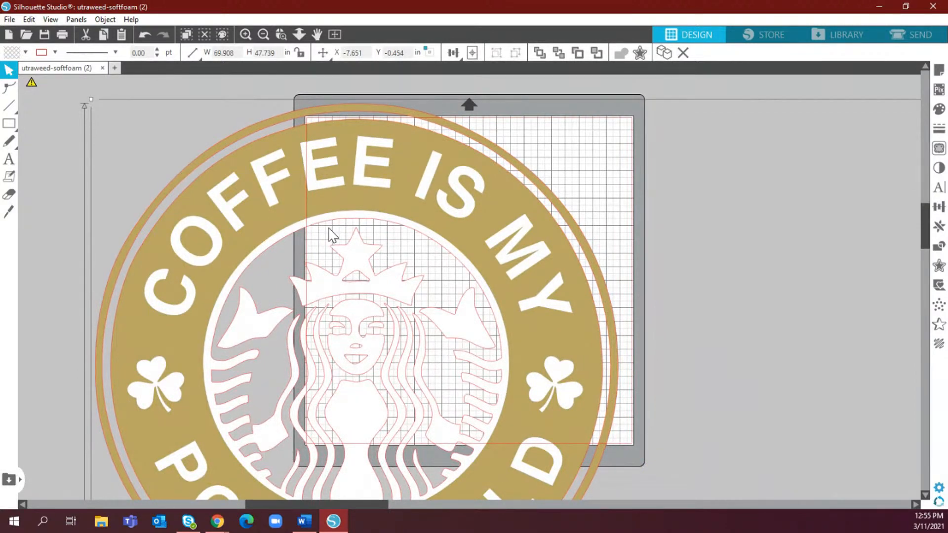
pyautogui.press('Delete')
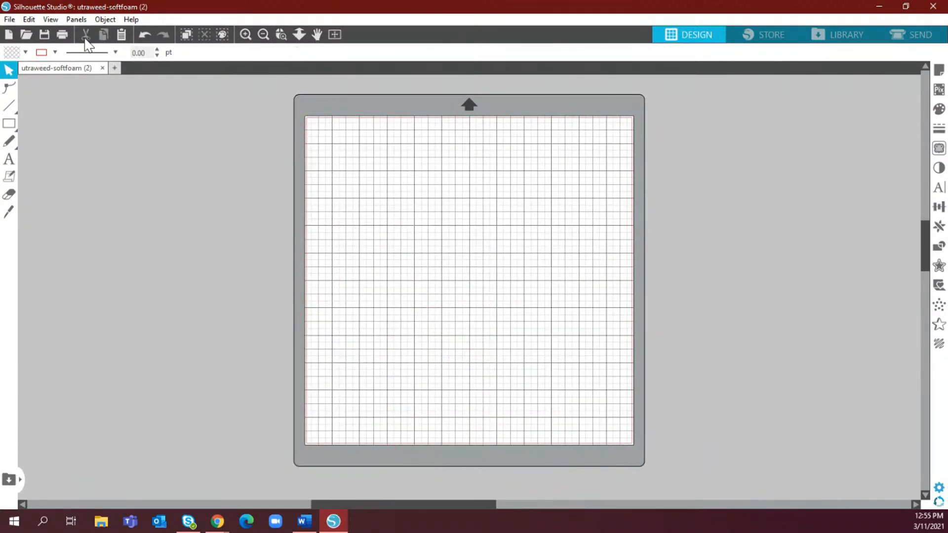
# Step: Open the "utraweed-softfoam (1)" PNG from Downloads and shift its oversized artwork left across the mat
pyautogui.click(10, 19)
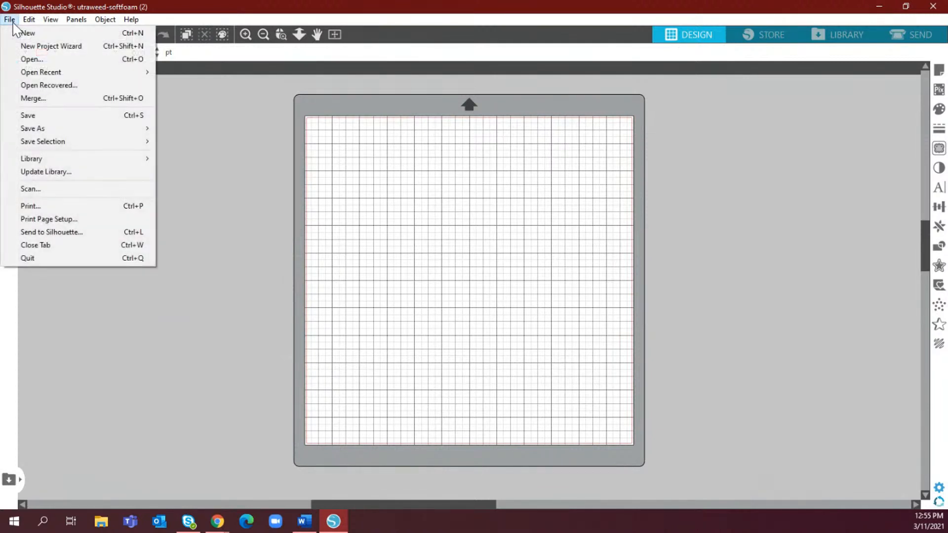
pyautogui.click(32, 57)
pyautogui.doubleClick(150, 160)
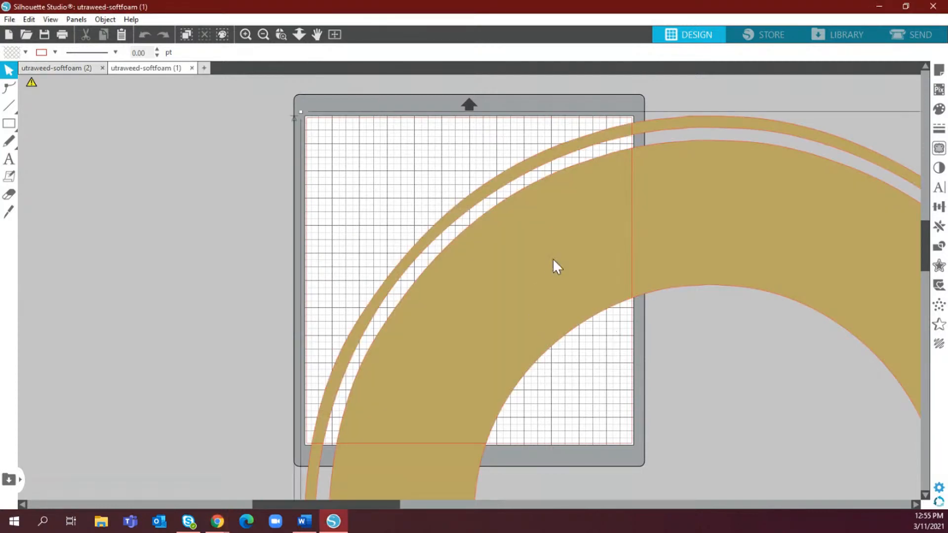
pyautogui.click(553, 267)
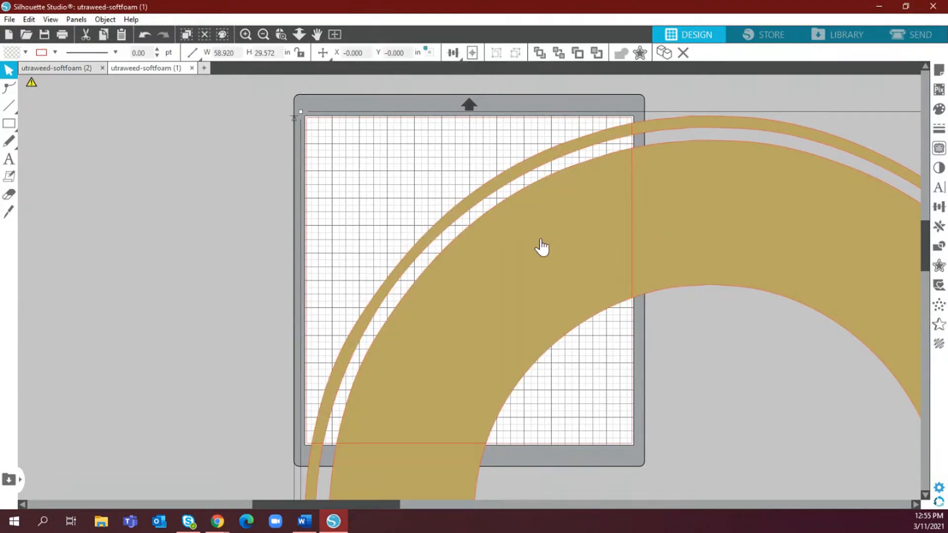
pyautogui.moveTo(697, 291); pyautogui.dragTo(493, 286)
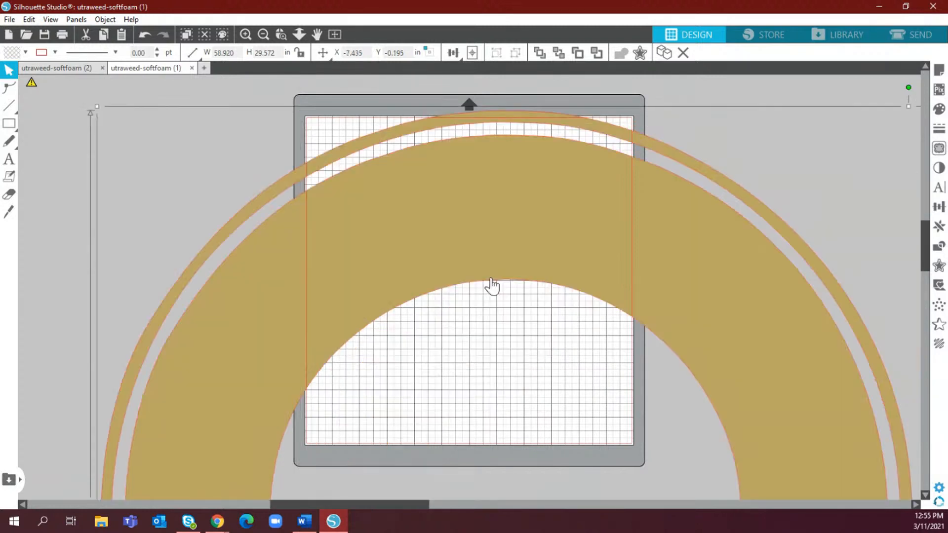
# Step: Try to set the artwork's width to 10 in without locked proportions, and undo the resize
pyautogui.doubleClick(229, 54)
pyautogui.write('10.000')
pyautogui.press('Return')
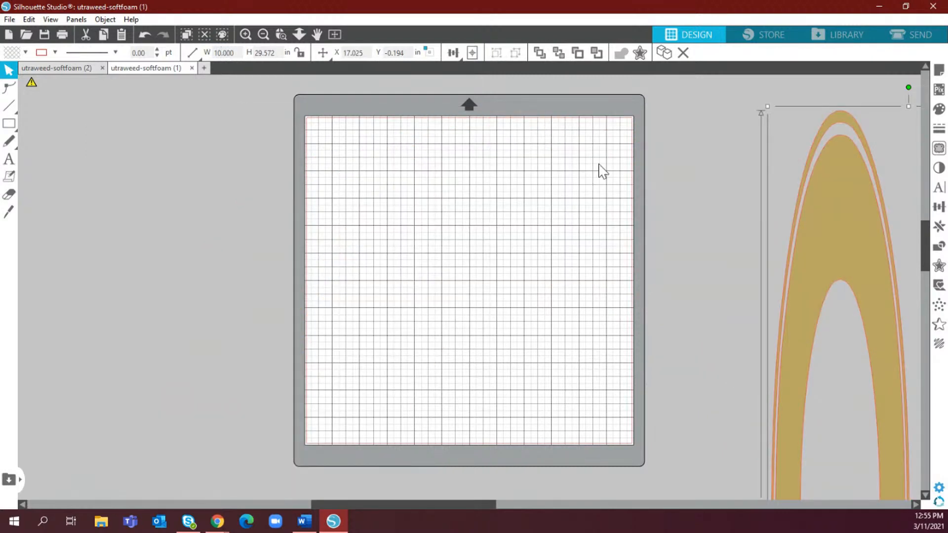
pyautogui.click(145, 34)
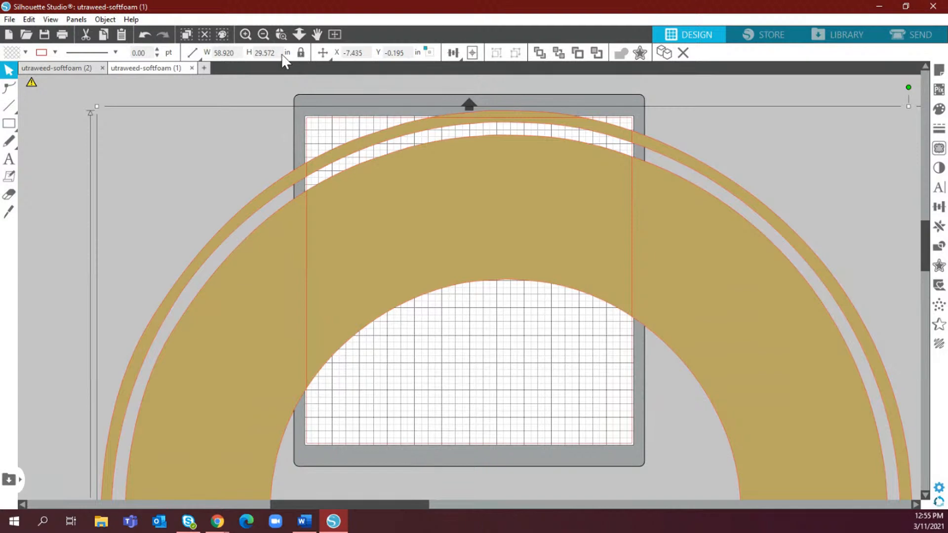
# Step: Scale the artwork to a width of 10 in with proportions locked and place it in the upper part of the mat
pyautogui.click(229, 54)
pyautogui.write('10')
pyautogui.press('Return')
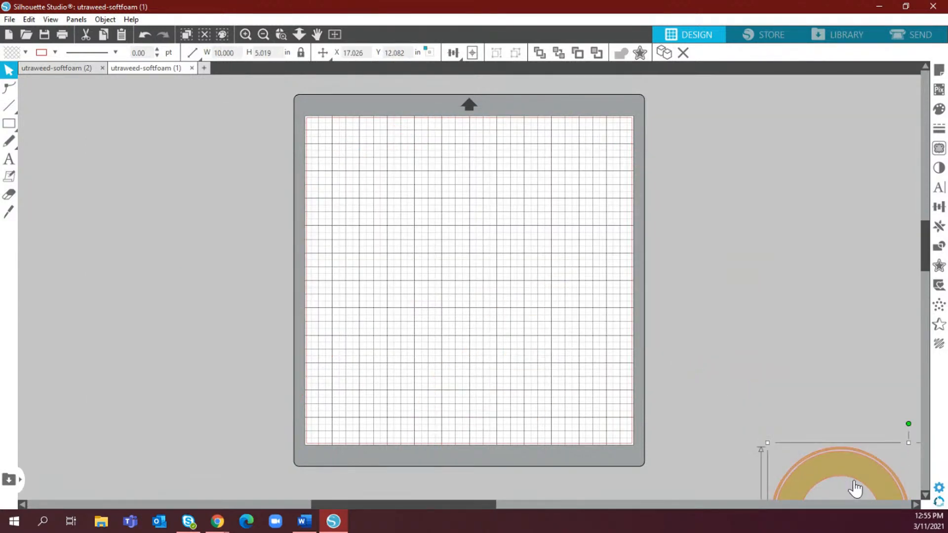
pyautogui.moveTo(617, 392); pyautogui.dragTo(400, 166)
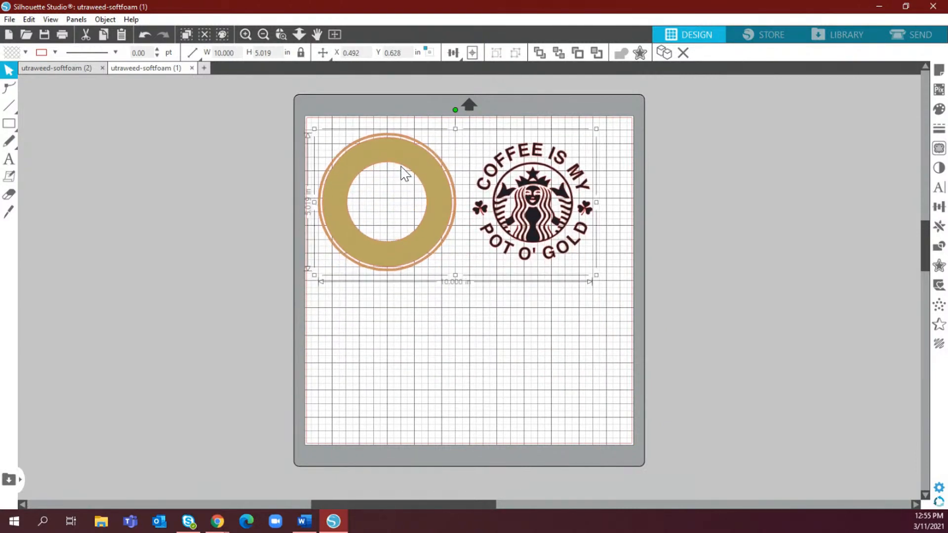
pyautogui.click(707, 268)
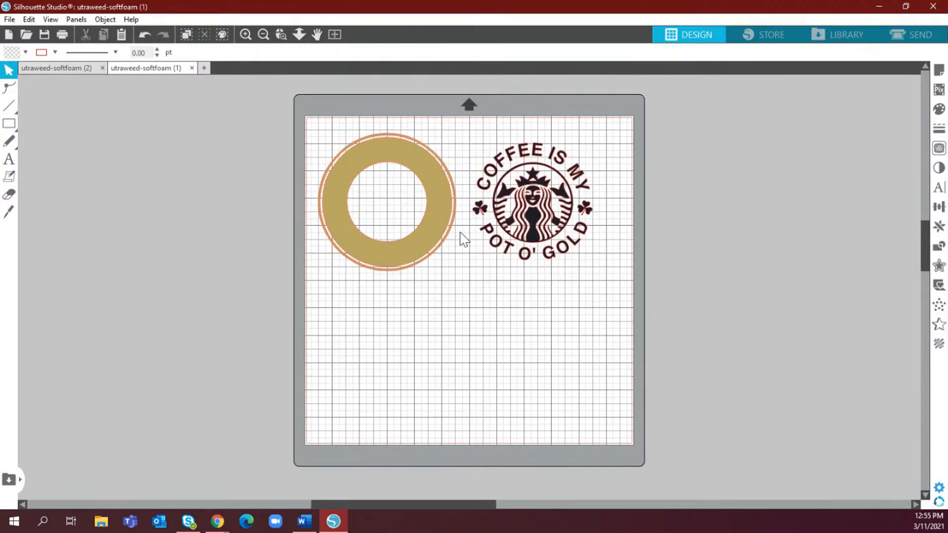
# Step: Select a trace area about 10.9 in wide that encloses both the gold ring and the siren artwork
pyautogui.click(507, 228)
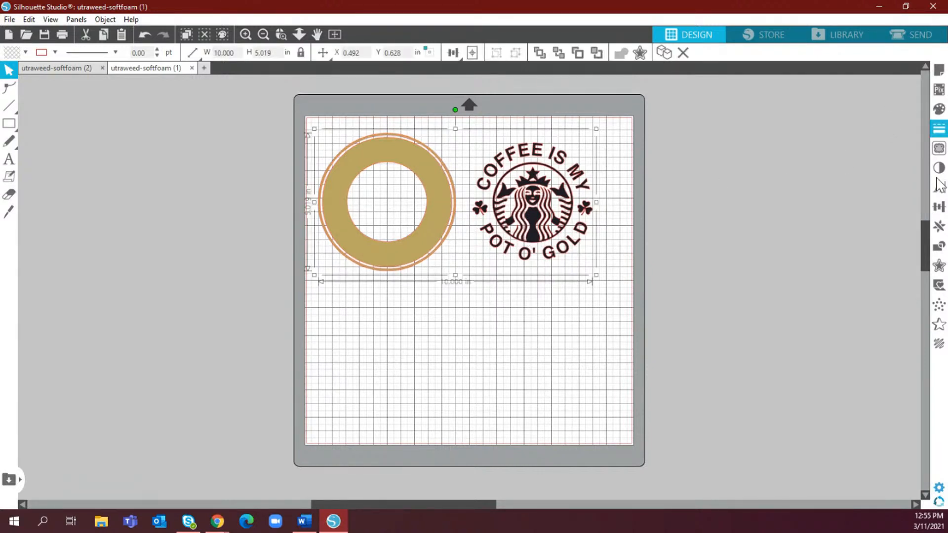
pyautogui.click(939, 149)
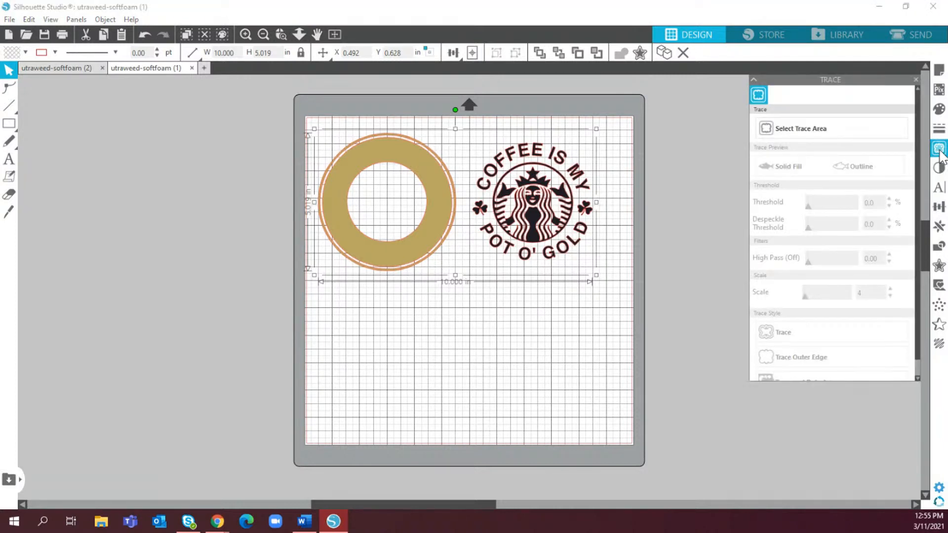
pyautogui.click(819, 141)
pyautogui.moveTo(604, 289); pyautogui.dragTo(467, 208)
pyautogui.moveTo(405, 168); pyautogui.dragTo(304, 120)
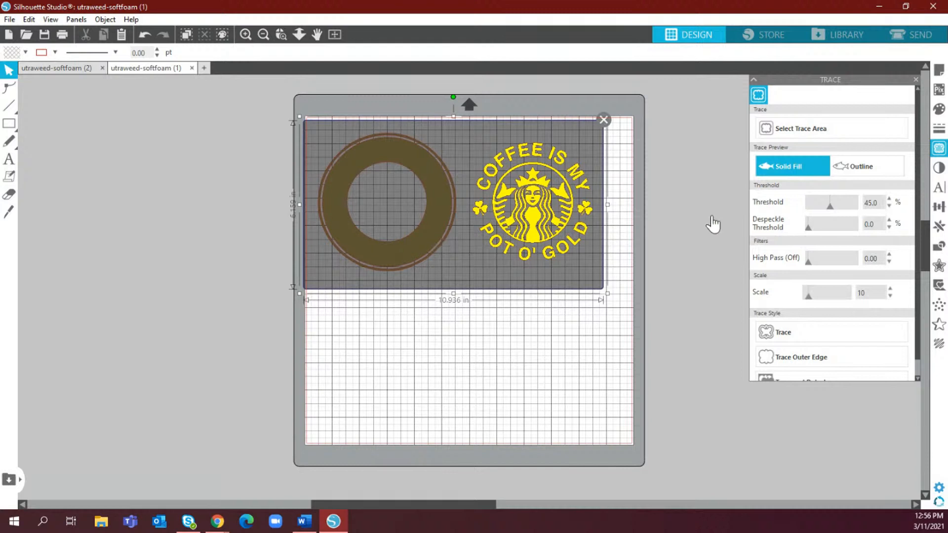
# Step: Trace the artwork with a threshold of 74% and a scale of 47, and move the traced outlines below the original picture
pyautogui.moveTo(830, 206); pyautogui.dragTo(833, 207)
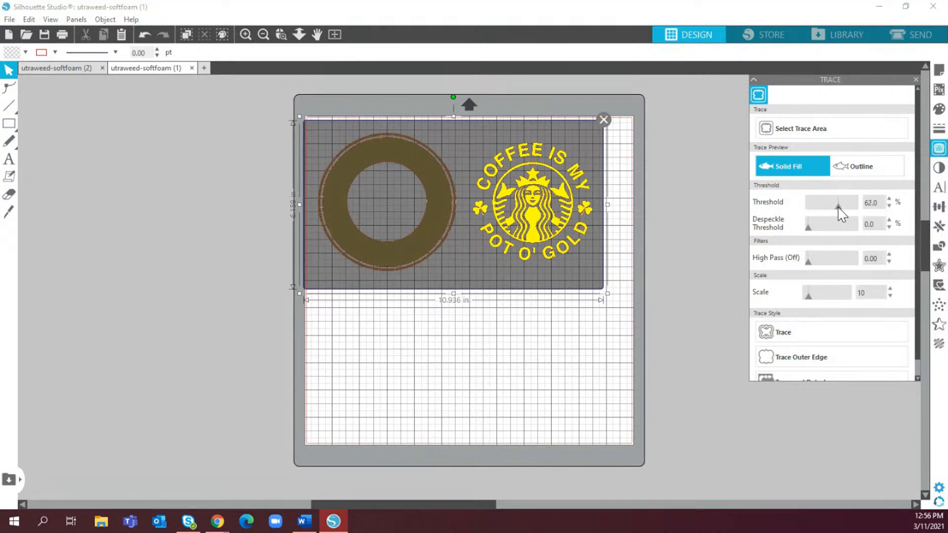
pyautogui.moveTo(811, 301); pyautogui.dragTo(833, 301)
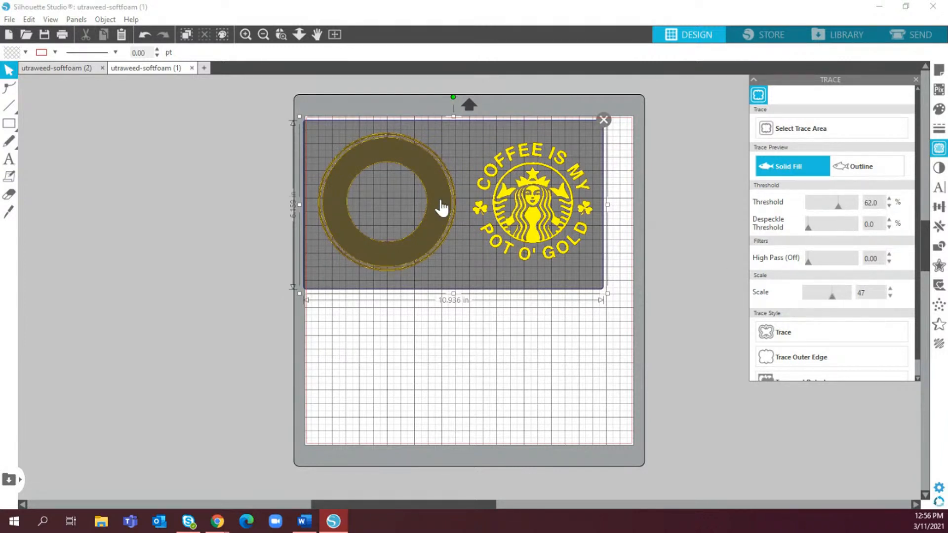
pyautogui.moveTo(838, 206); pyautogui.dragTo(845, 207)
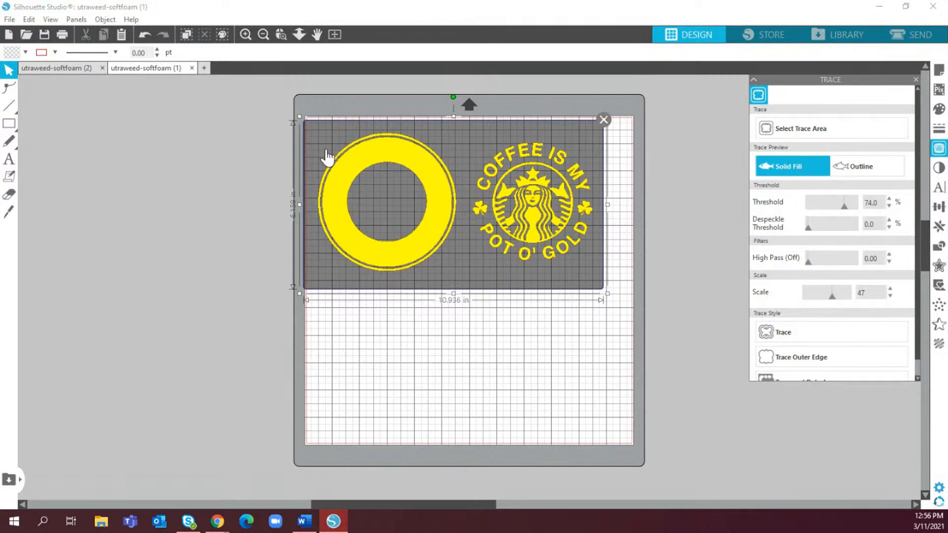
pyautogui.click(800, 332)
pyautogui.moveTo(468, 223); pyautogui.dragTo(459, 375)
# Step: Delete the original picture and move the traced outlines up to its place on the mat
pyautogui.click(513, 205)
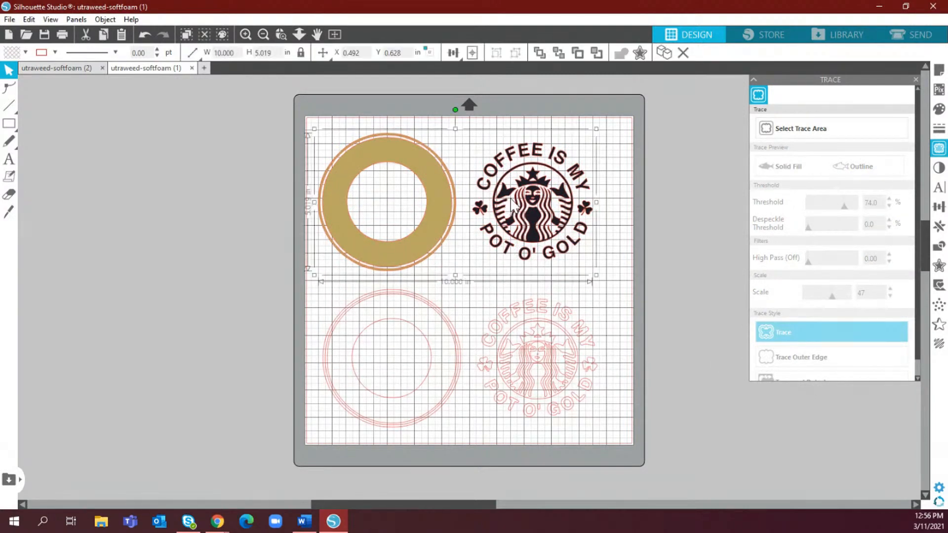
pyautogui.press('Delete')
pyautogui.moveTo(502, 374)
pyautogui.mouseDown()
pyautogui.moveTo(454, 291)
pyautogui.moveTo(511, 205)
pyautogui.moveTo(500, 213)
pyautogui.mouseUp()
pyautogui.click(499, 213)
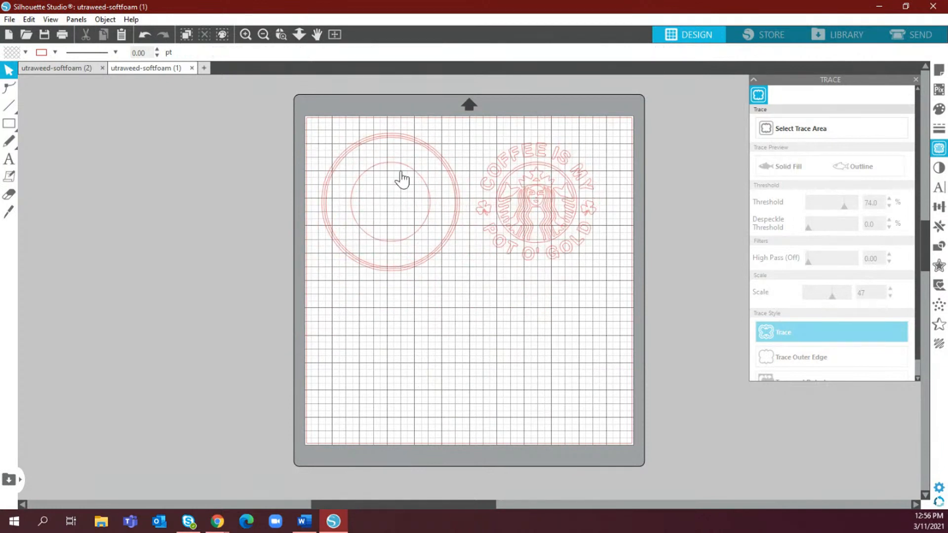
# Step: Release the compound path of the traced outlines
pyautogui.click(463, 193)
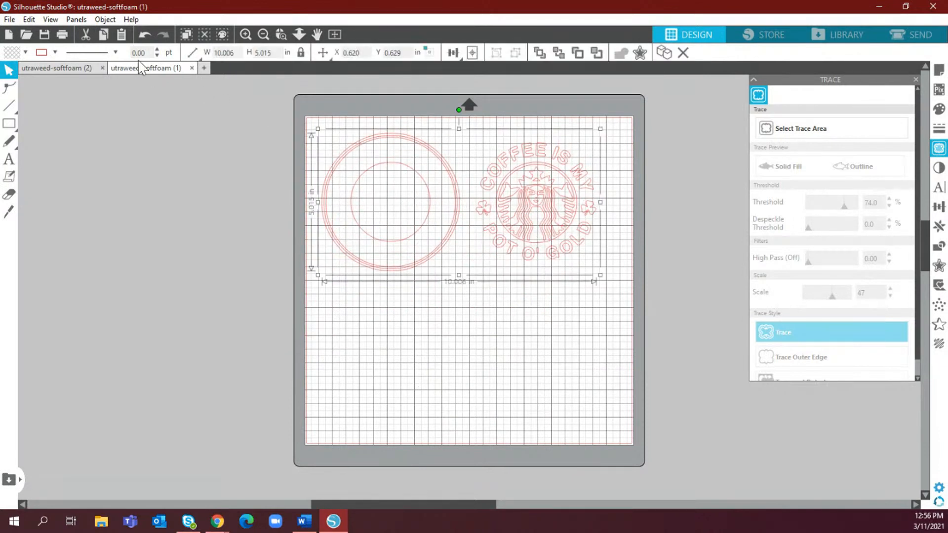
pyautogui.click(104, 20)
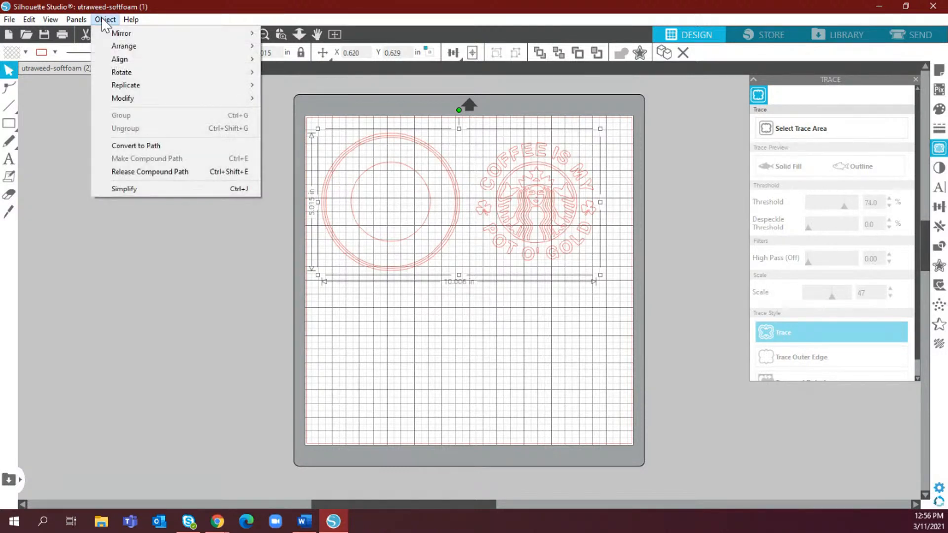
pyautogui.click(150, 172)
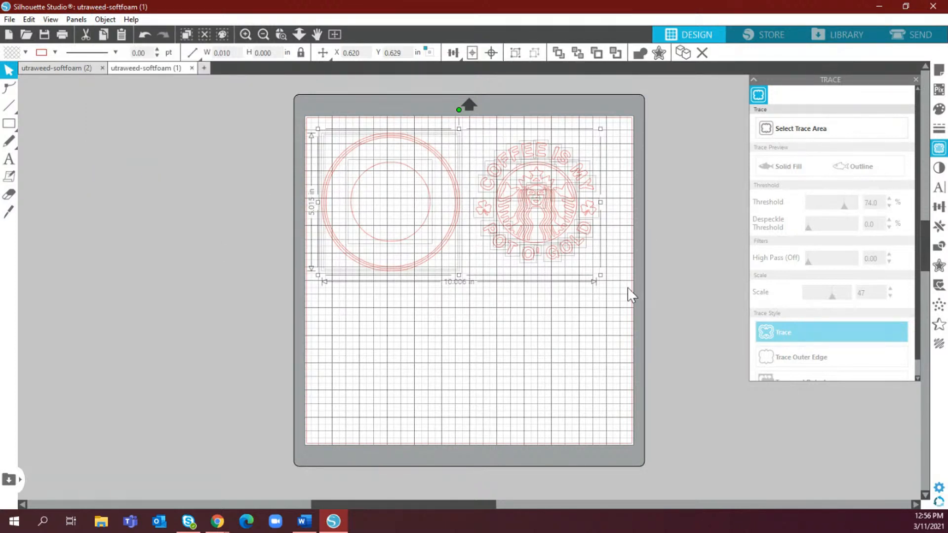
# Step: Group the siren, shamrock and text outlines as one object and the ring outlines as another
pyautogui.moveTo(622, 311); pyautogui.dragTo(494, 161)
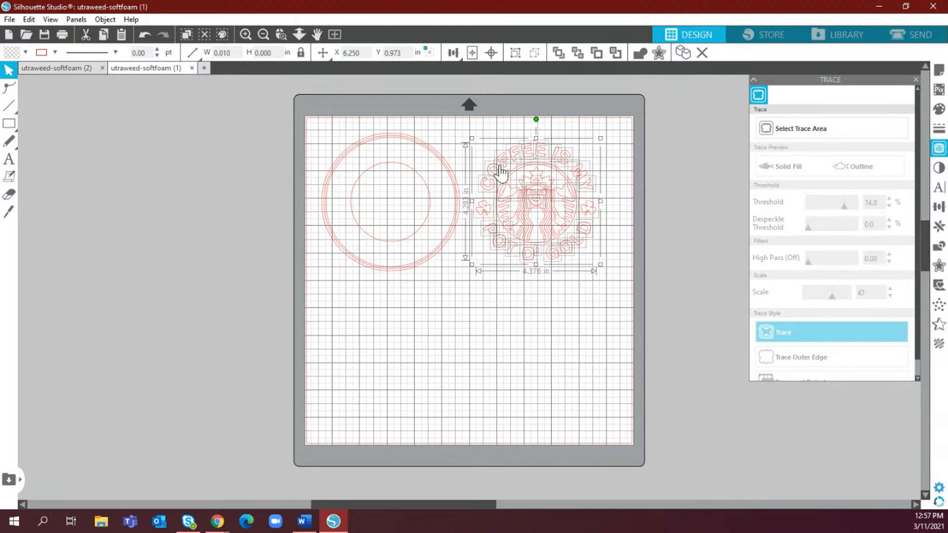
pyautogui.click(103, 21)
pyautogui.click(129, 116)
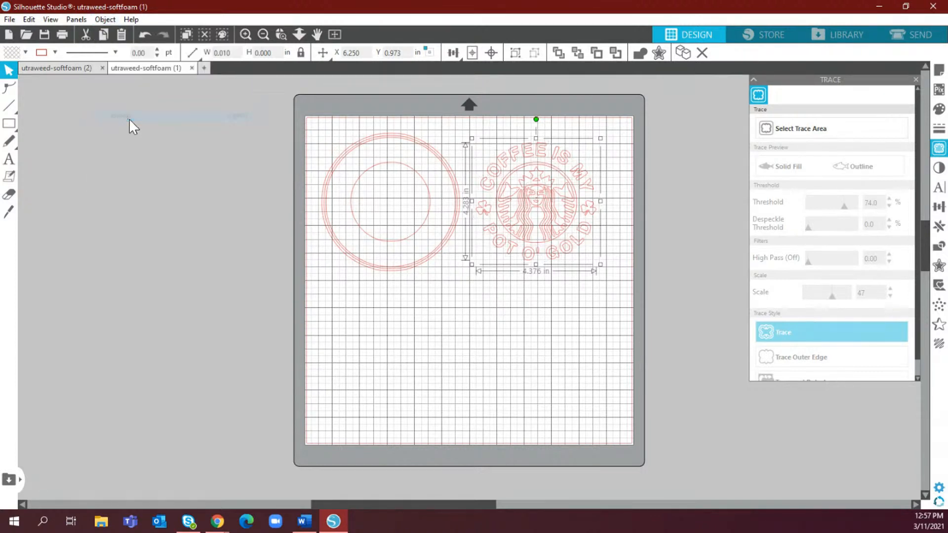
pyautogui.moveTo(292, 115); pyautogui.dragTo(475, 299)
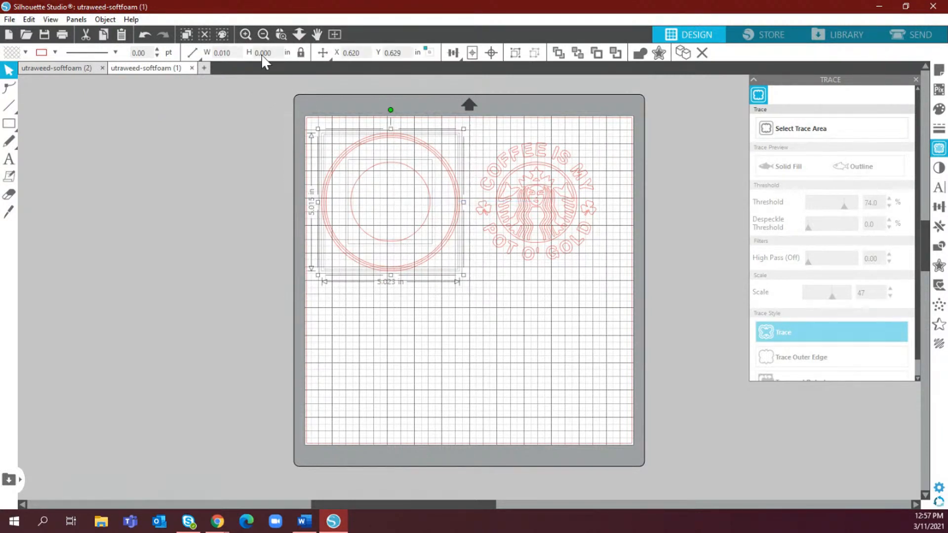
pyautogui.click(105, 20)
pyautogui.click(139, 118)
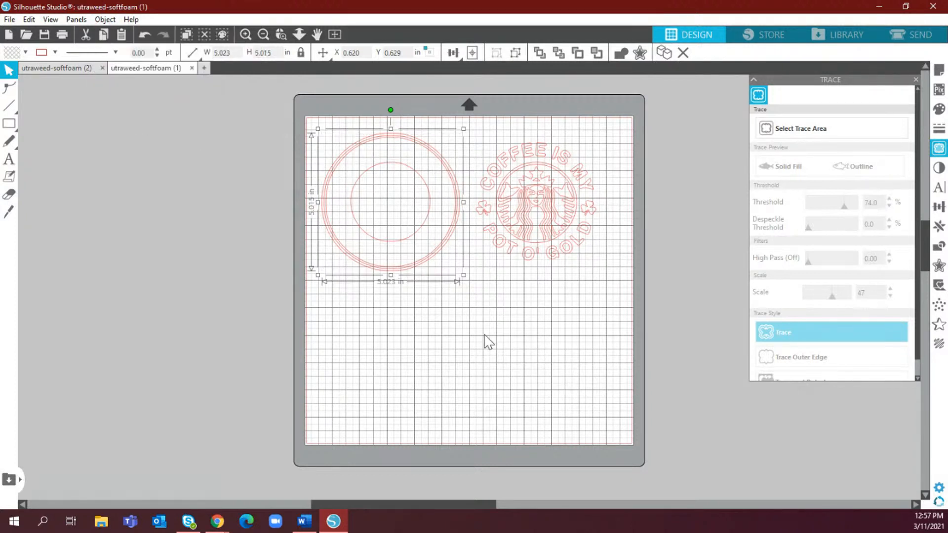
# Step: Move the grouped siren and text outlines off the mat to its left side, leaving only the rings on it
pyautogui.moveTo(553, 200); pyautogui.dragTo(197, 191)
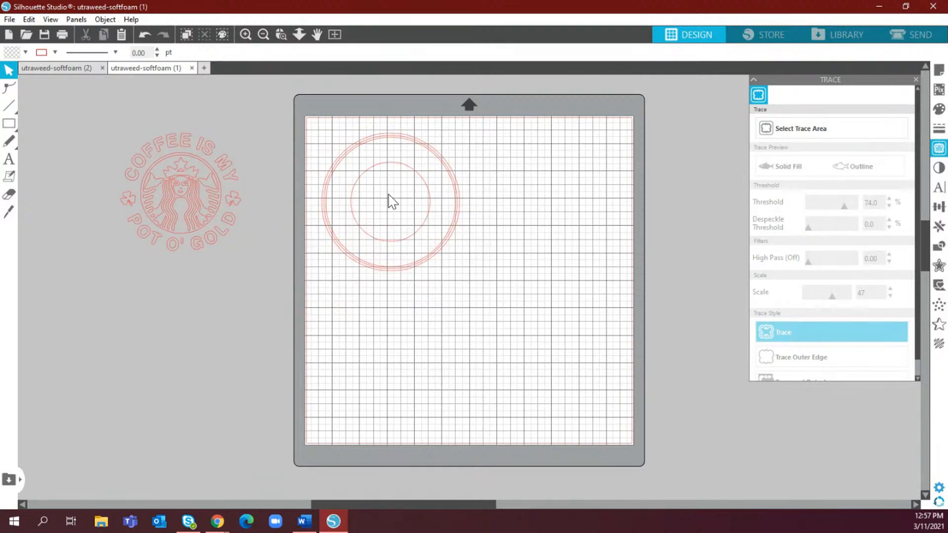
pyautogui.moveTo(187, 204); pyautogui.dragTo(220, 206)
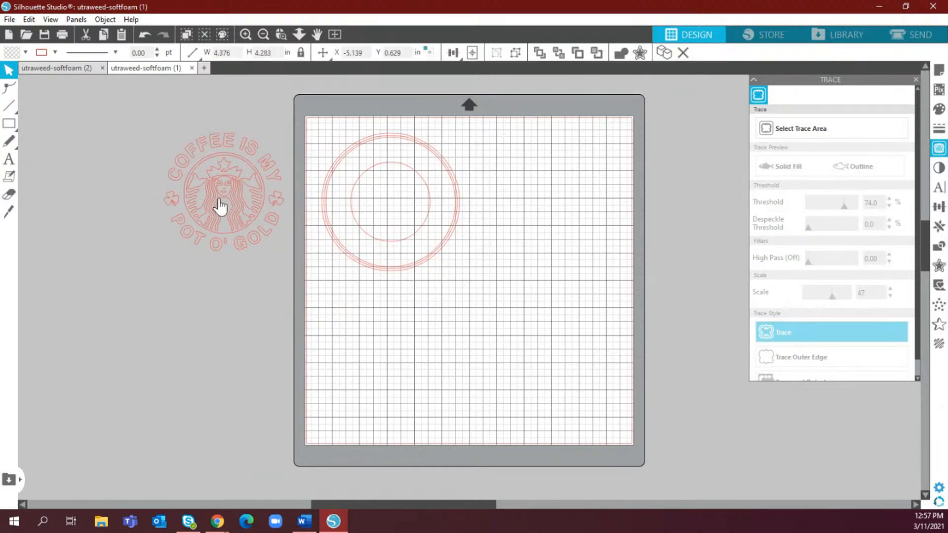